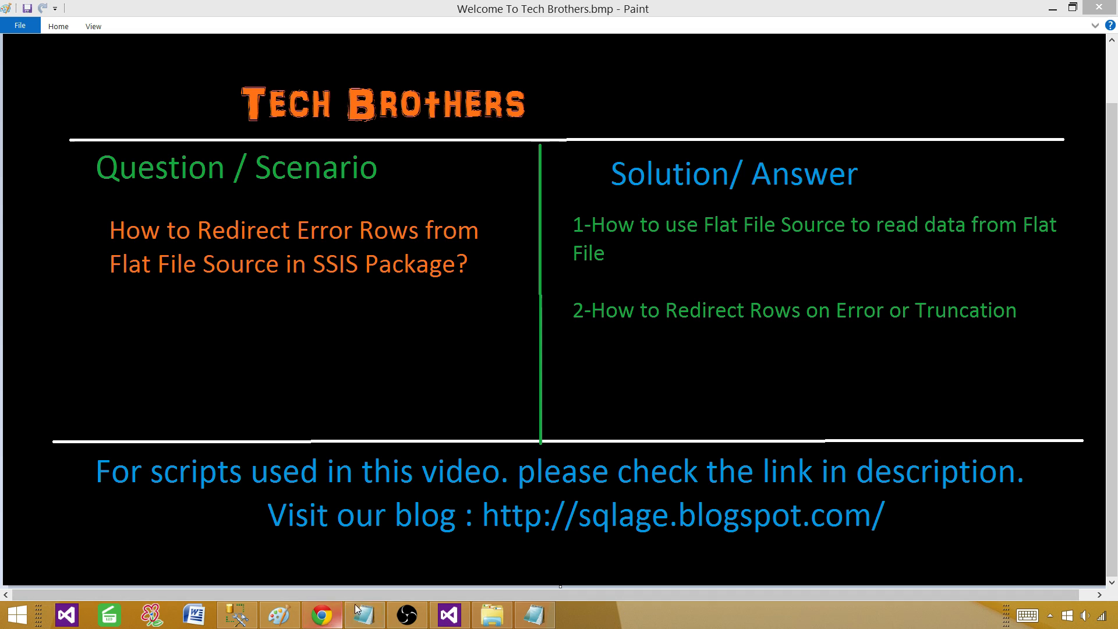
Step: Review SourceFile.txt in Notepad: the id,name header and its three data rows
click(489, 616)
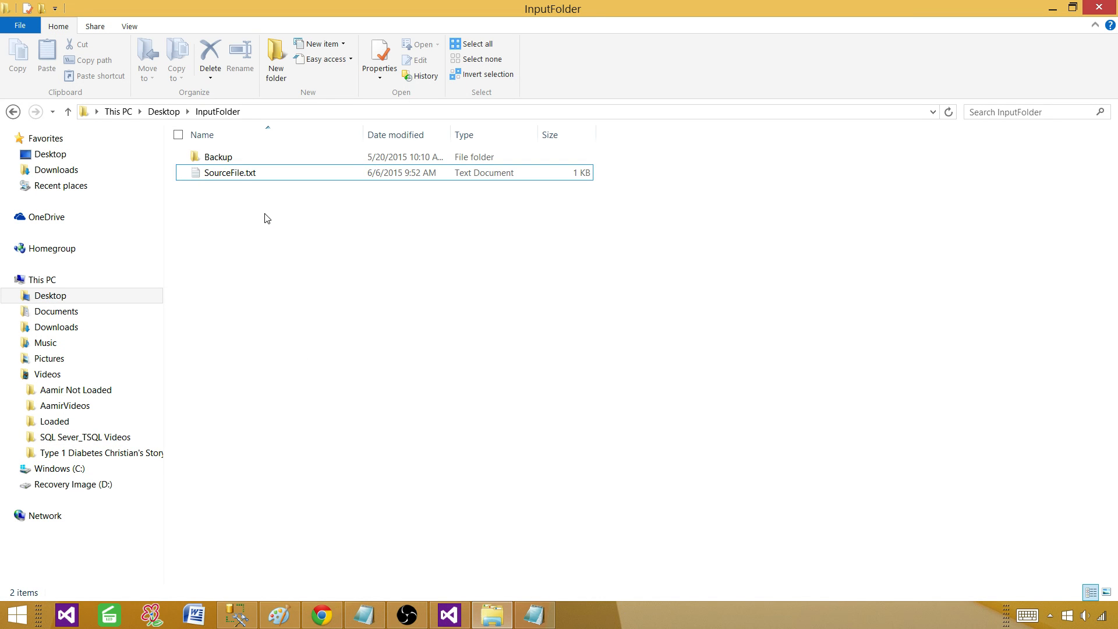
click(238, 175)
double_click(238, 174)
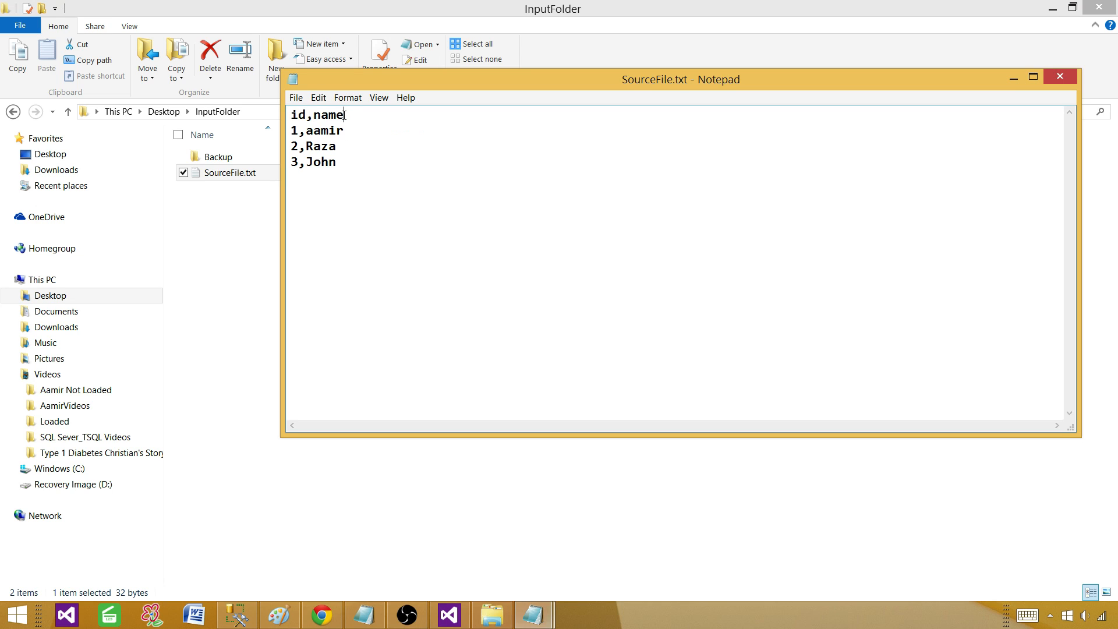
drag(344, 114, 291, 114)
click(301, 125)
drag(337, 162, 293, 130)
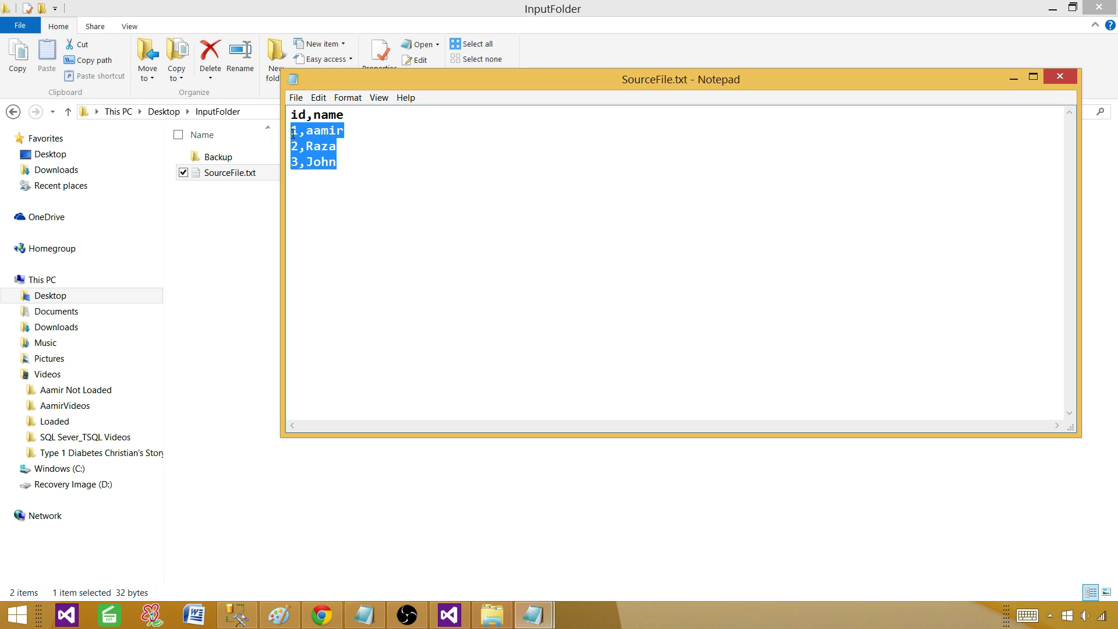
click(293, 132)
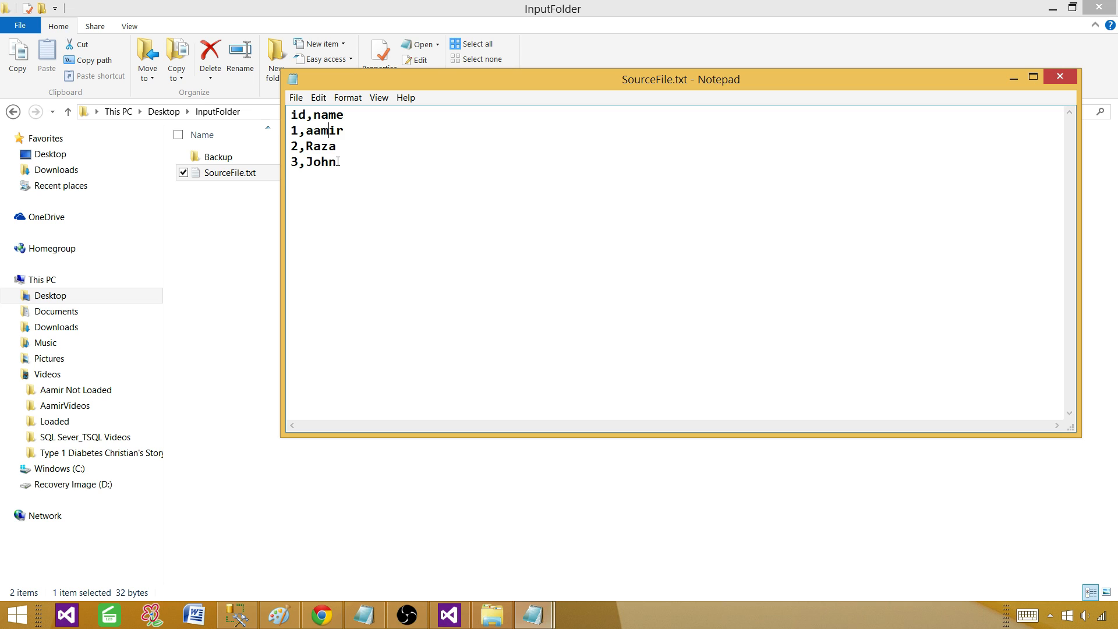
Step: Close the source file and bring the SSIS 2012 project back on screen
click(1052, 77)
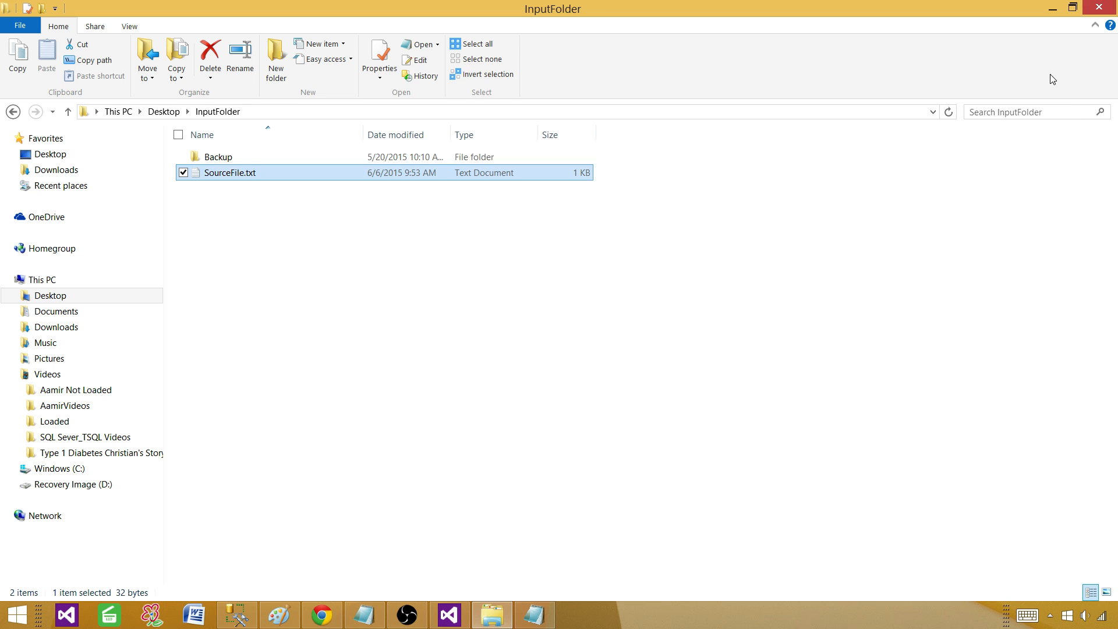
click(471, 323)
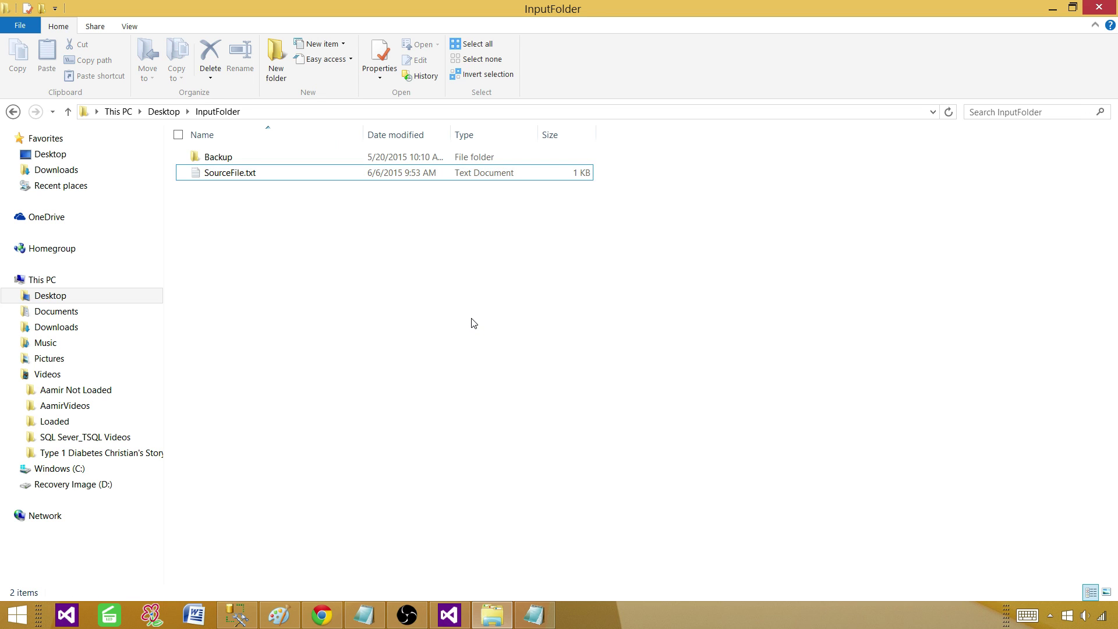
click(449, 616)
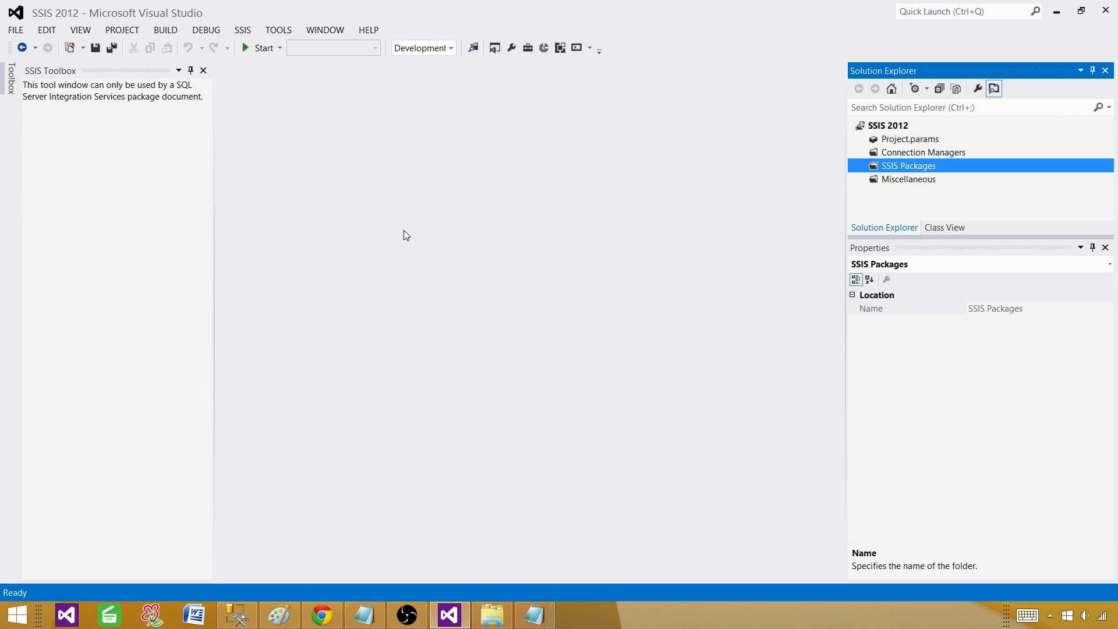
Step: Create a new SSIS package holding a Data Flow Task and enter its data flow
right_click(884, 164)
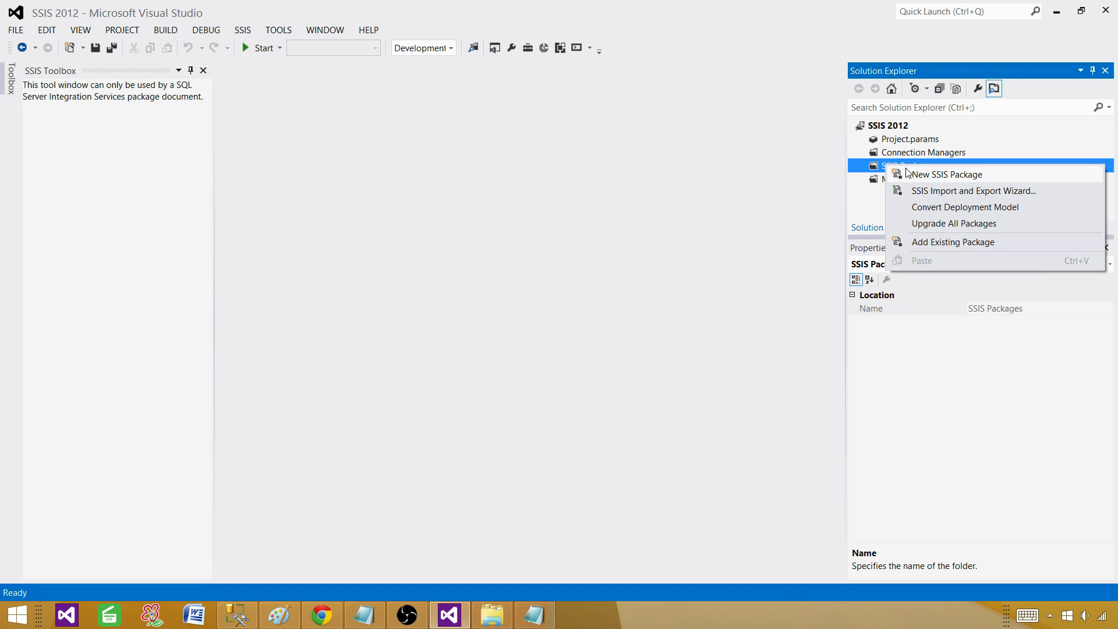
click(917, 177)
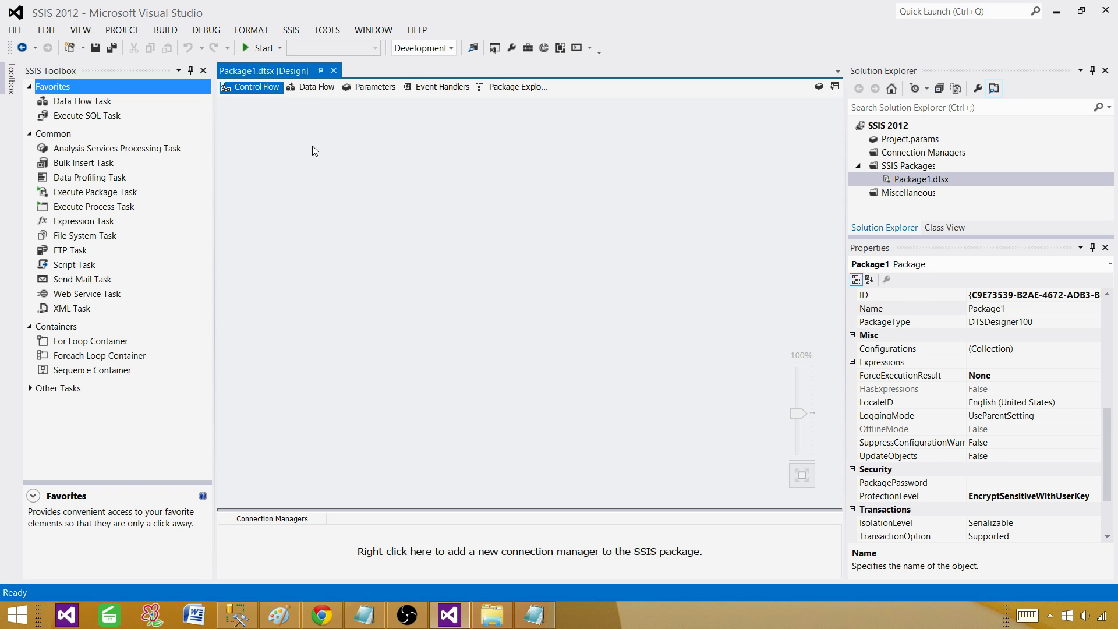
click(70, 102)
drag(70, 102, 269, 140)
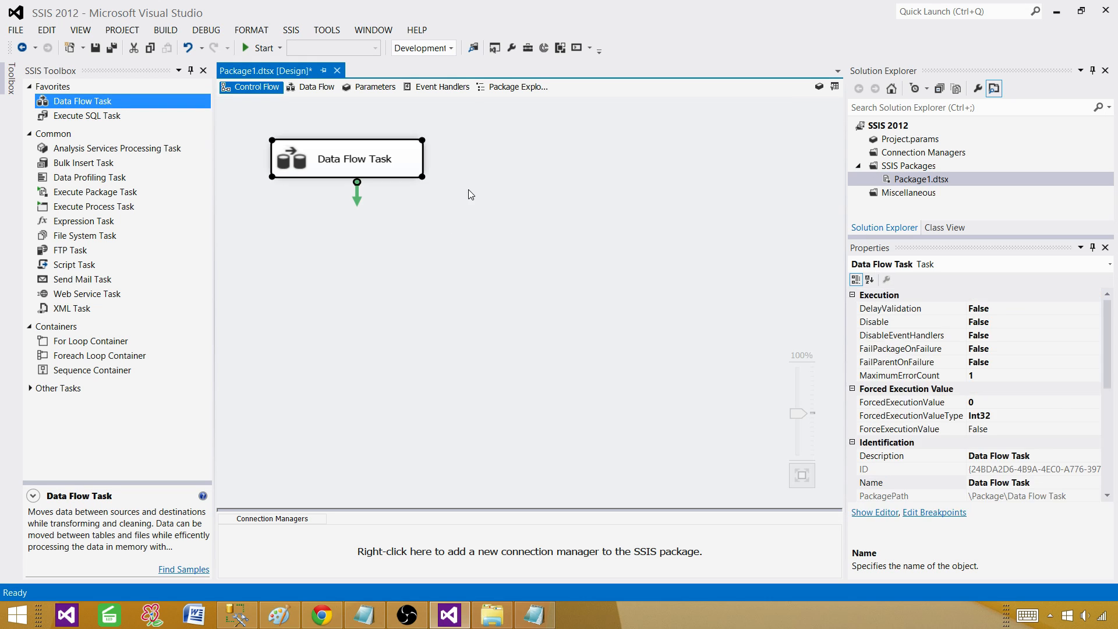
double_click(397, 167)
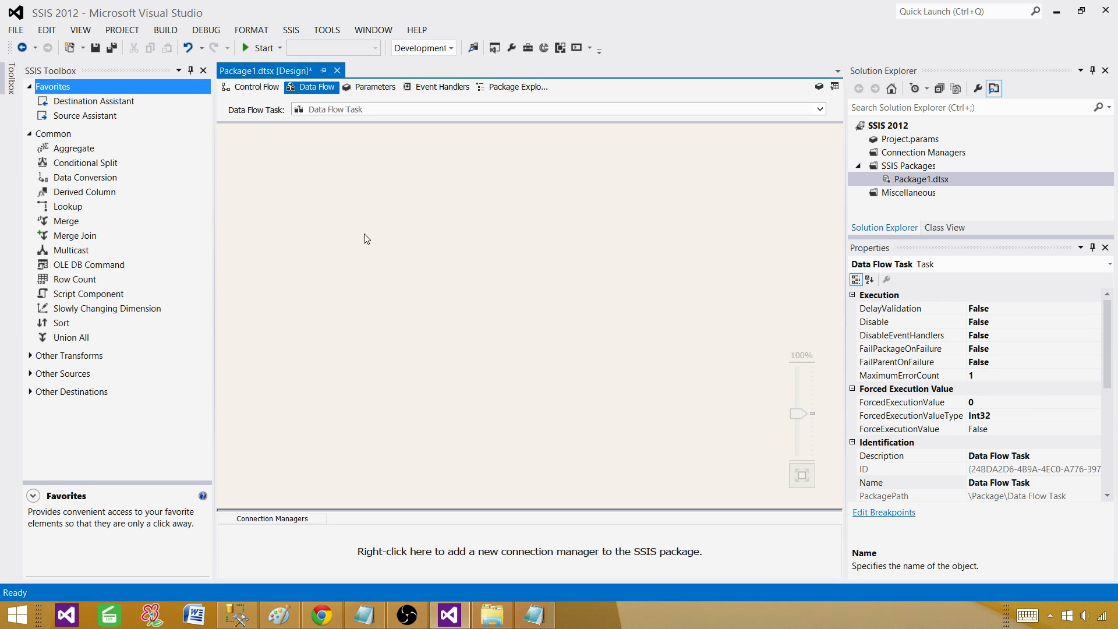
Step: Add a Flat File Source from Other Sources to the data flow
click(31, 374)
drag(88, 439, 342, 200)
Step: Create a new flat file connection manager pointing at SourceFile.txt for the Flat File Source
double_click(476, 212)
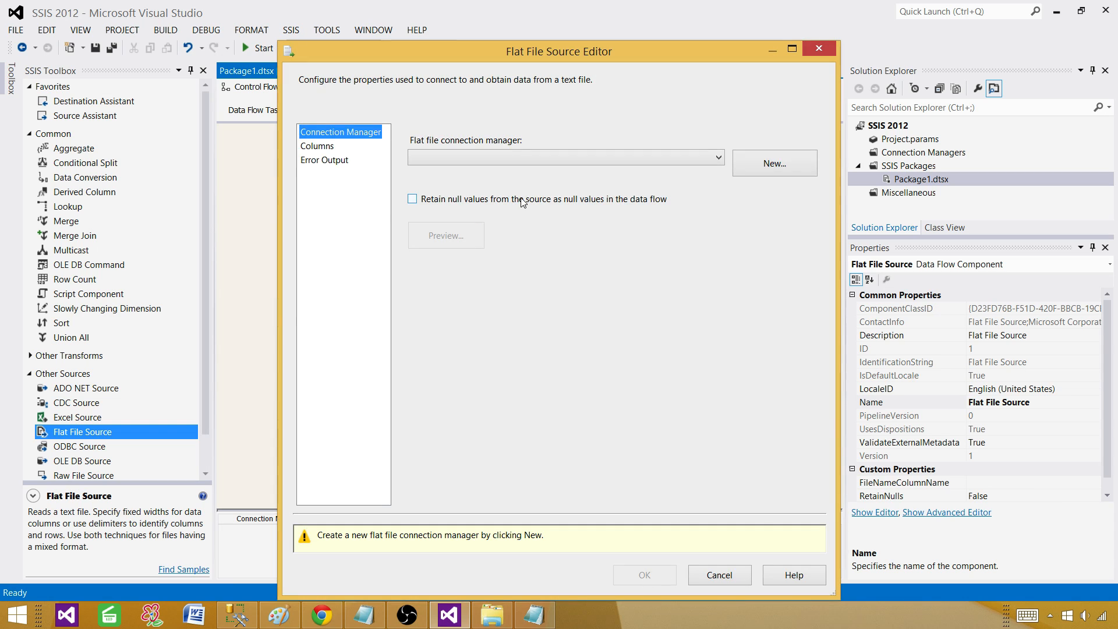
click(789, 167)
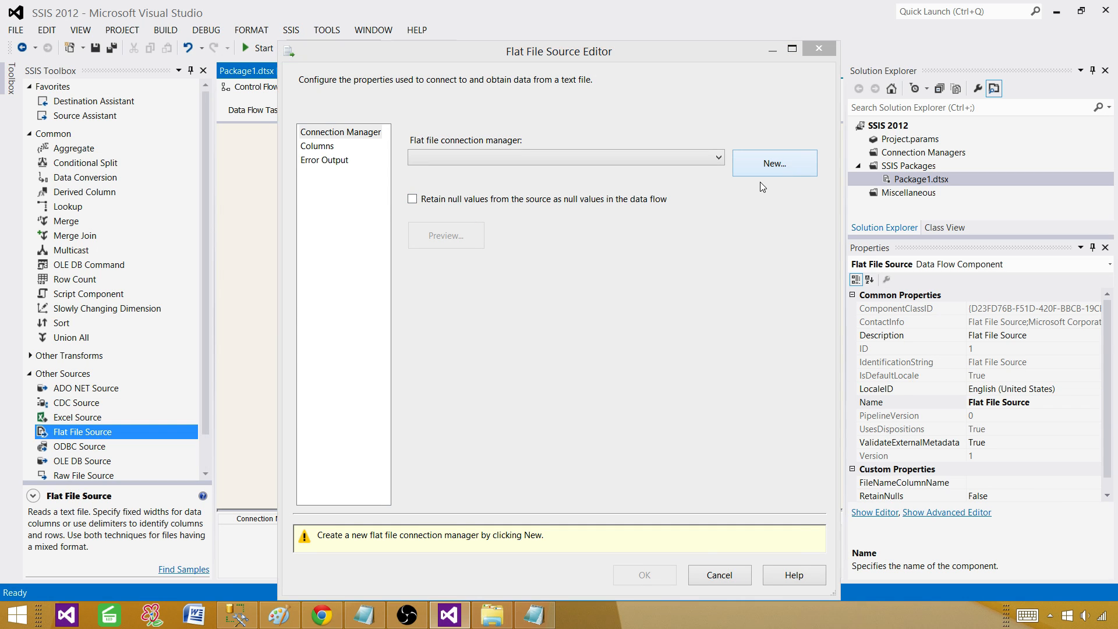
click(743, 227)
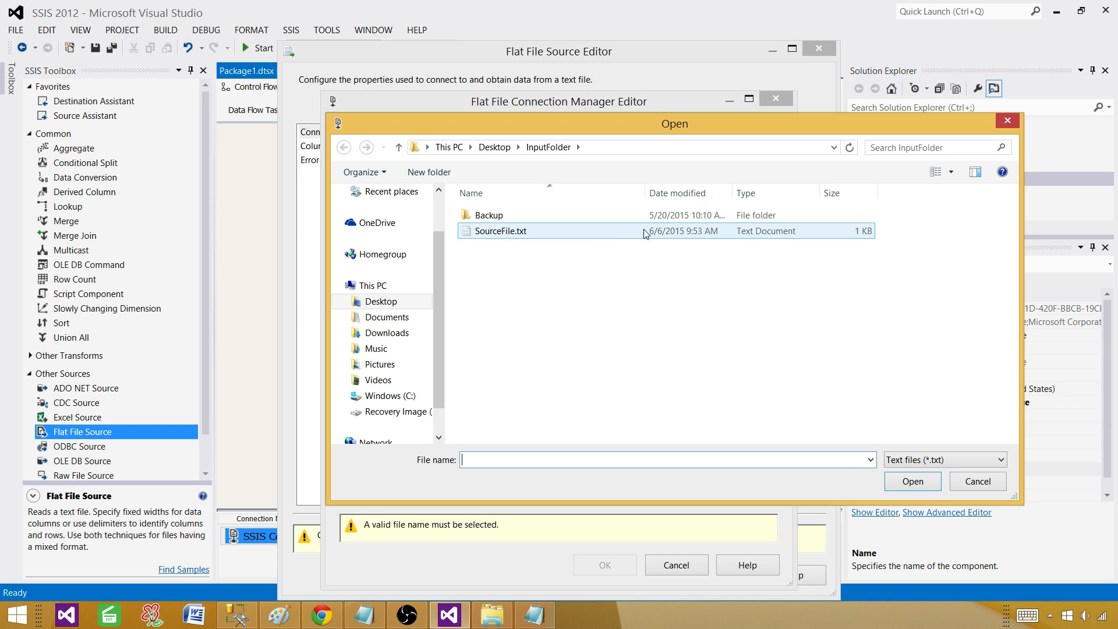
click(524, 231)
click(892, 482)
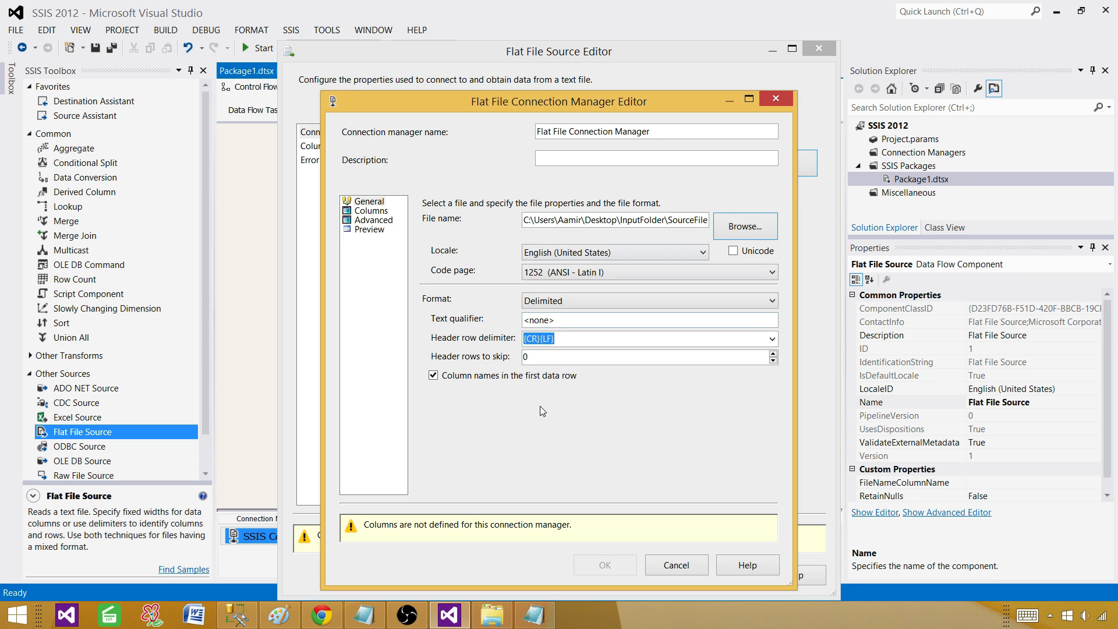
Step: Check the delimiters and make column id a four-byte signed integer (DT_I4)
click(370, 212)
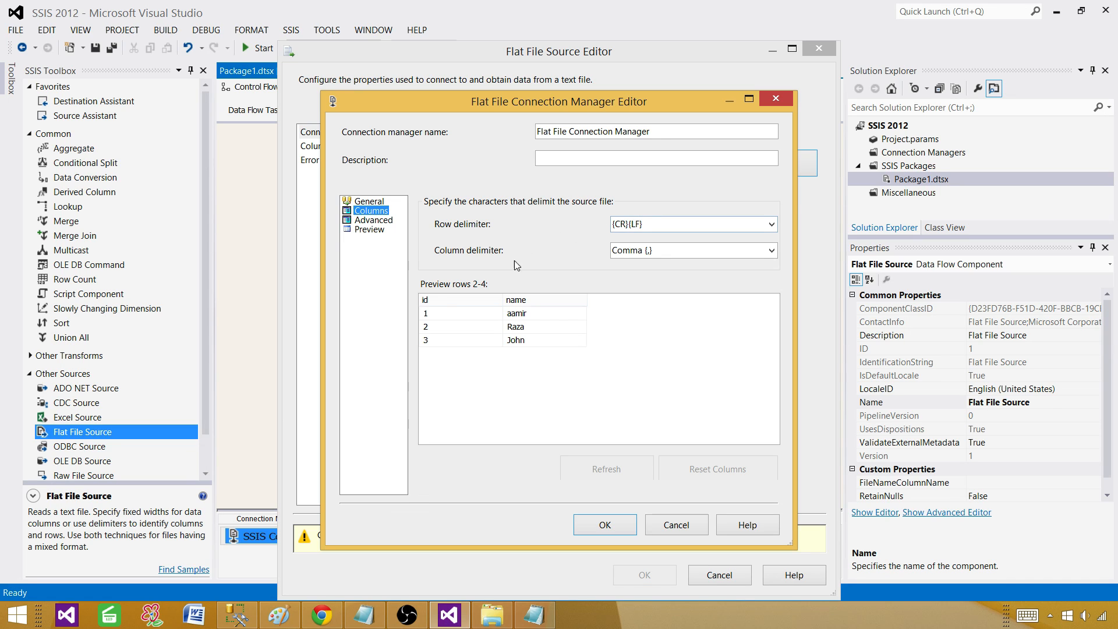
click(451, 302)
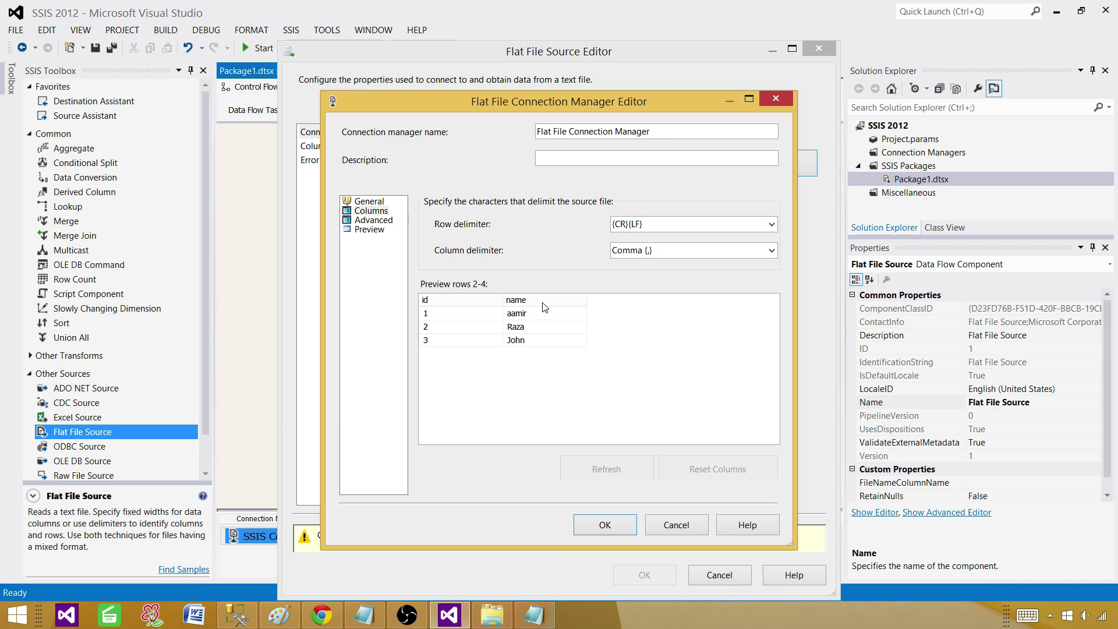
click(390, 221)
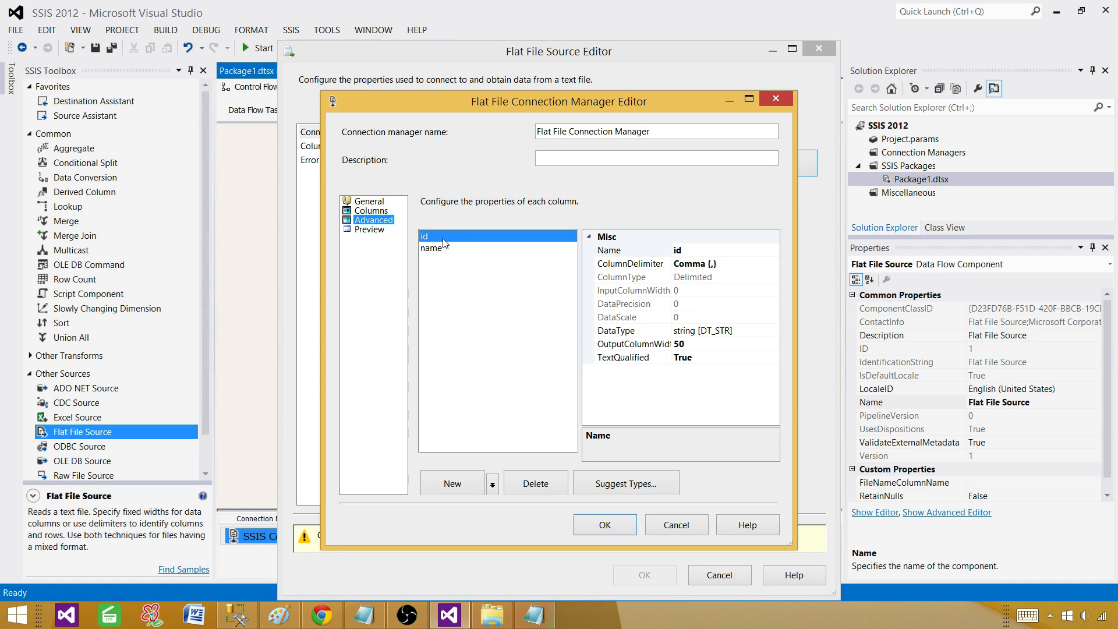
click(746, 330)
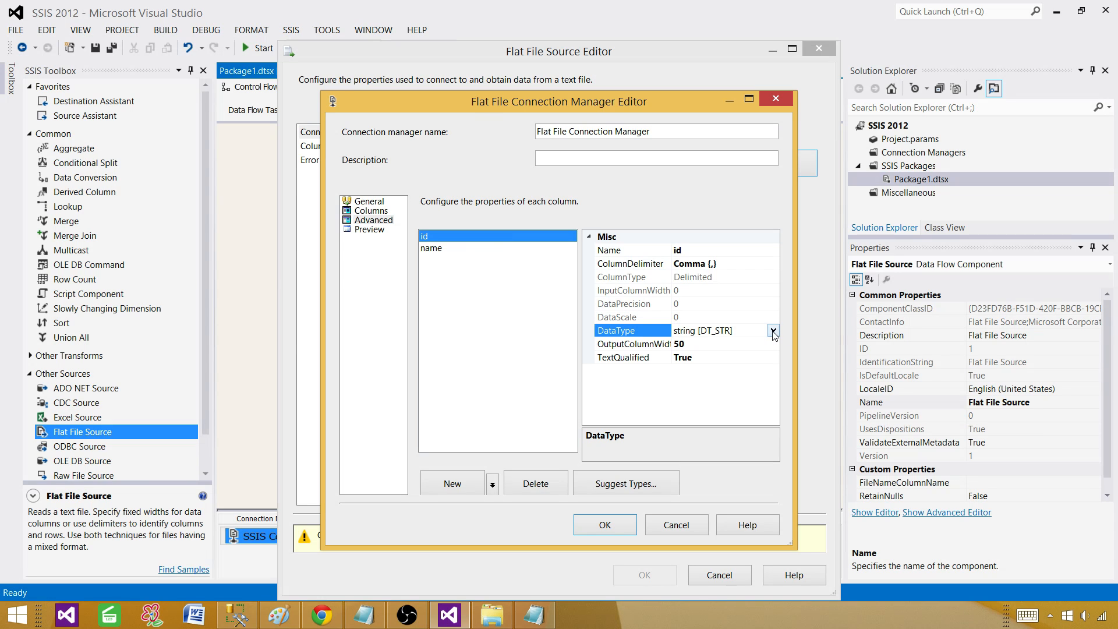
click(772, 330)
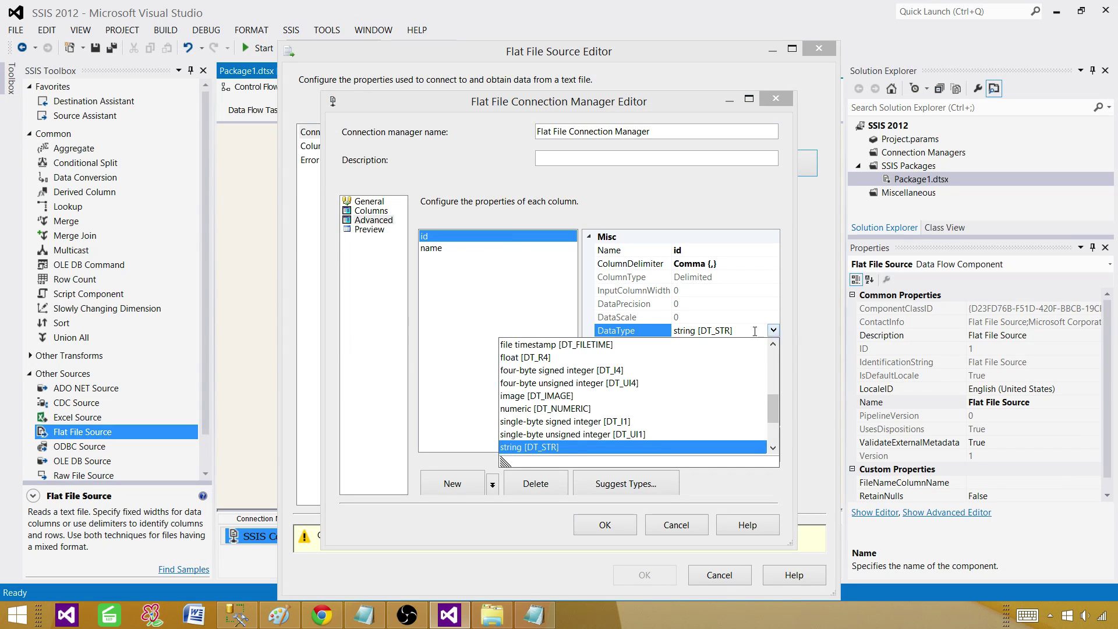
click(612, 371)
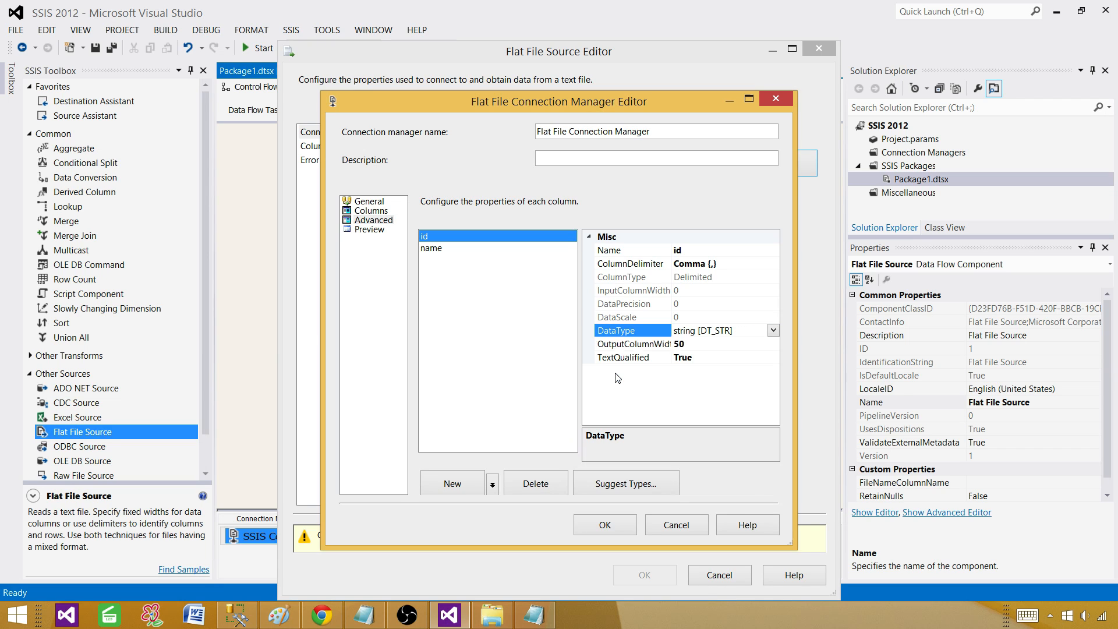
Step: Set the name column's width to 10, preview the rows, save the connection, and retain nulls
click(439, 249)
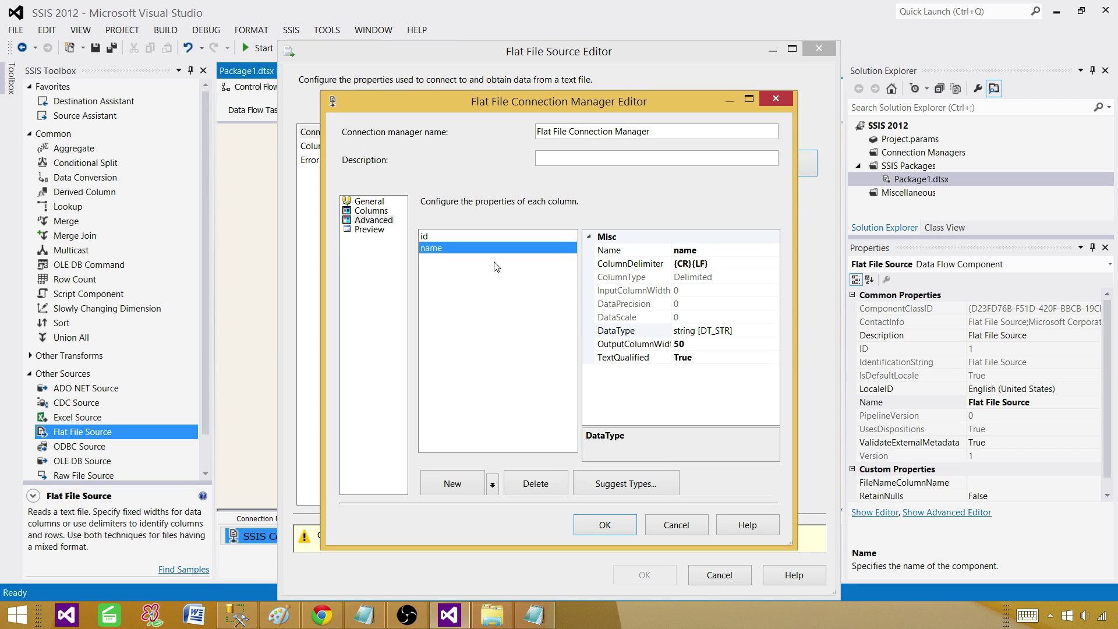
click(695, 346)
click(766, 331)
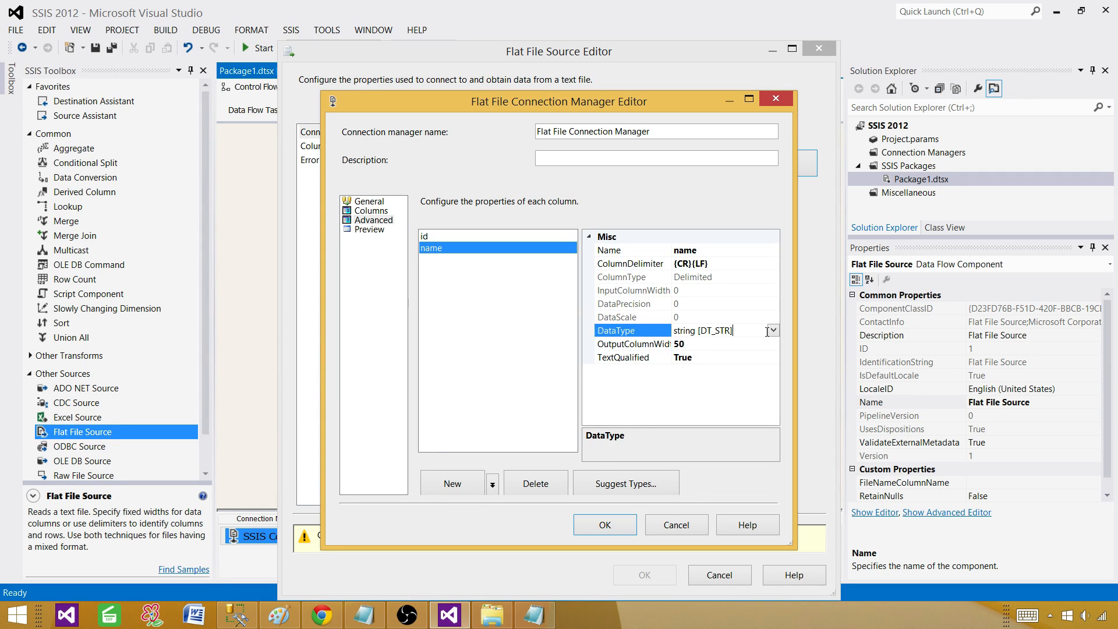
click(688, 345)
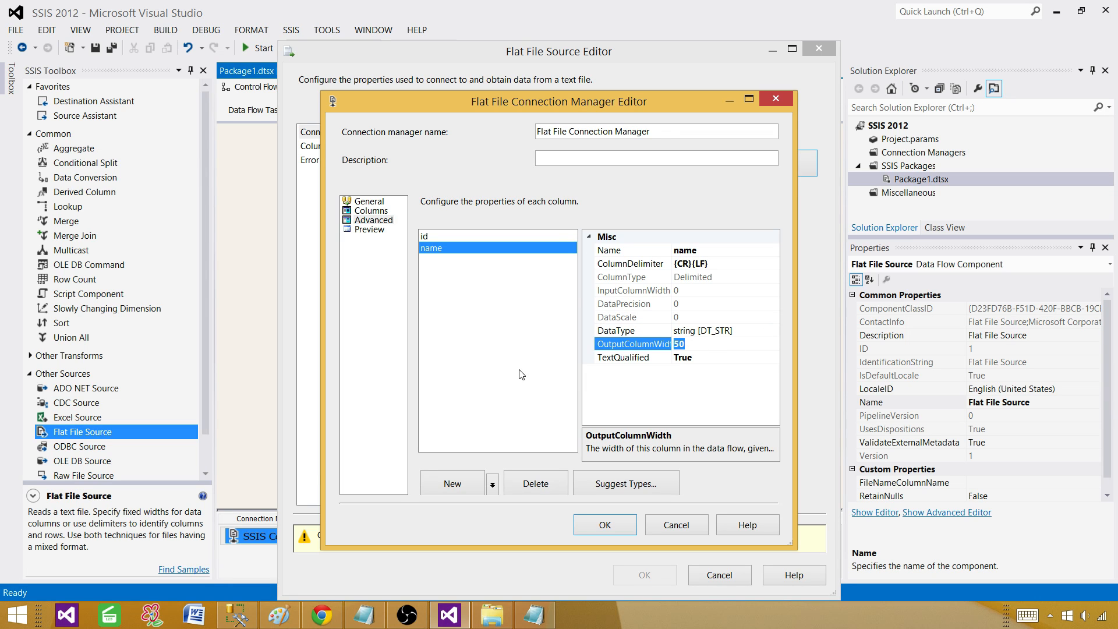
text(10)
click(369, 230)
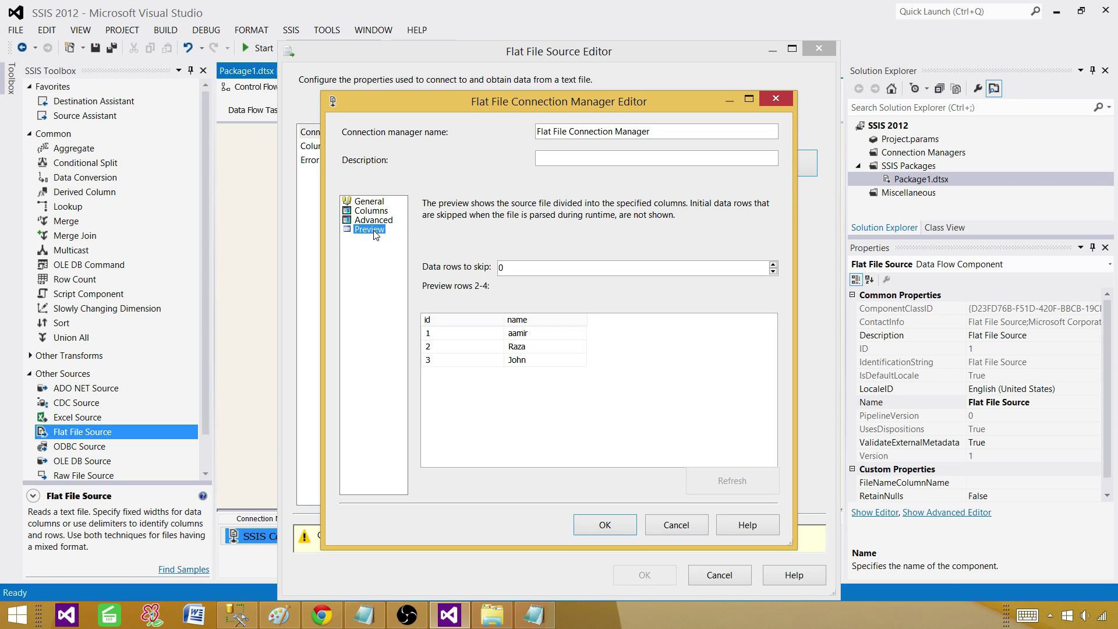
click(620, 523)
click(422, 204)
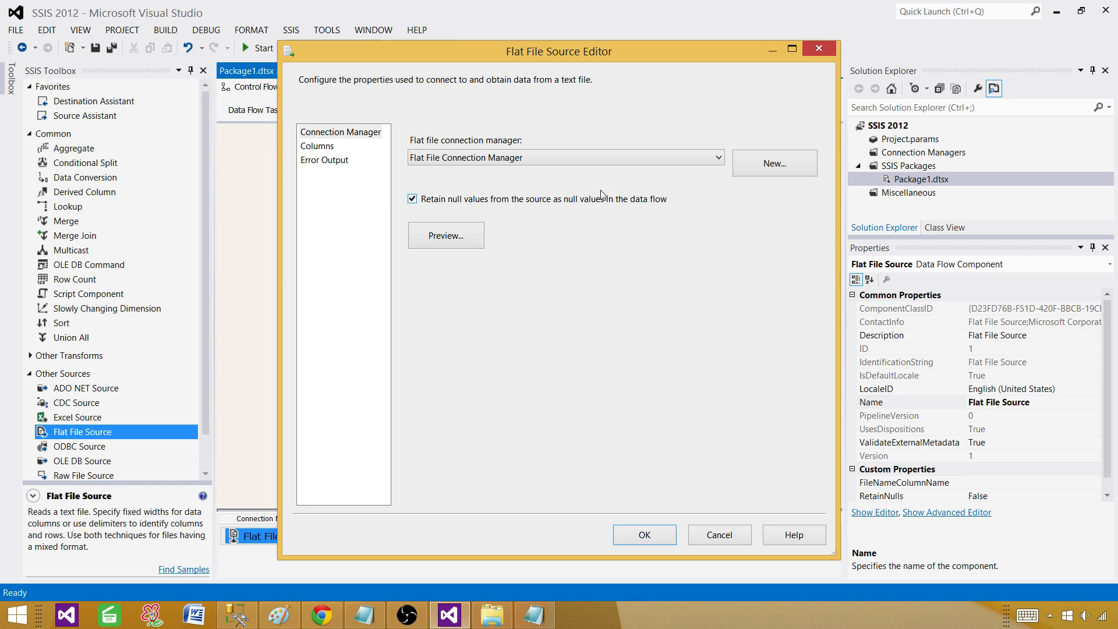
Step: Check that id and name map as output columns and confirm the Flat File Source
click(328, 149)
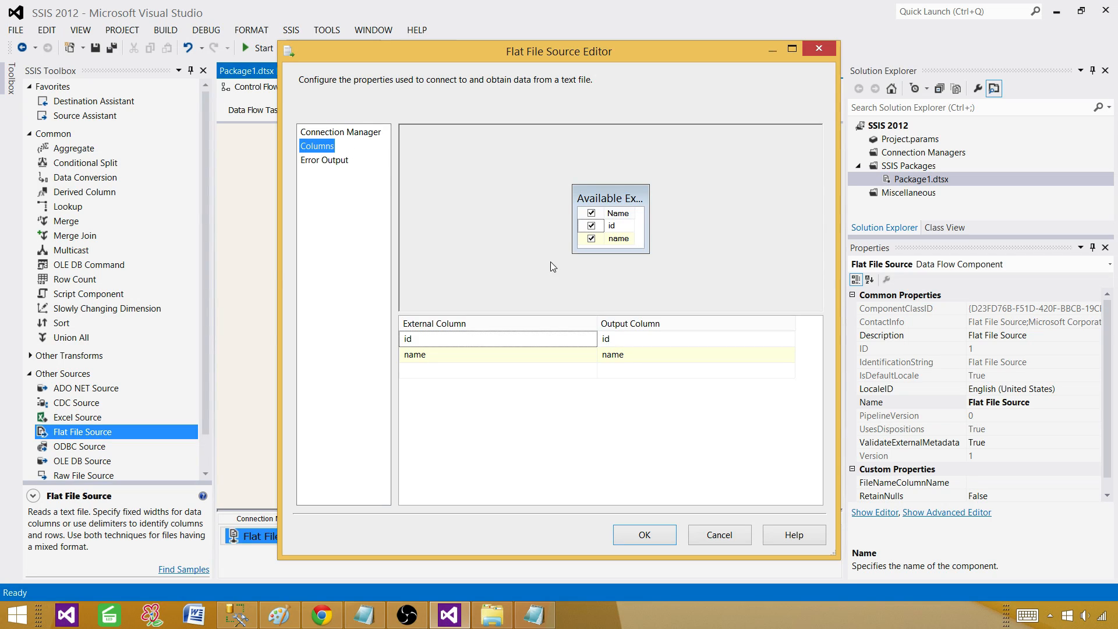
click(644, 535)
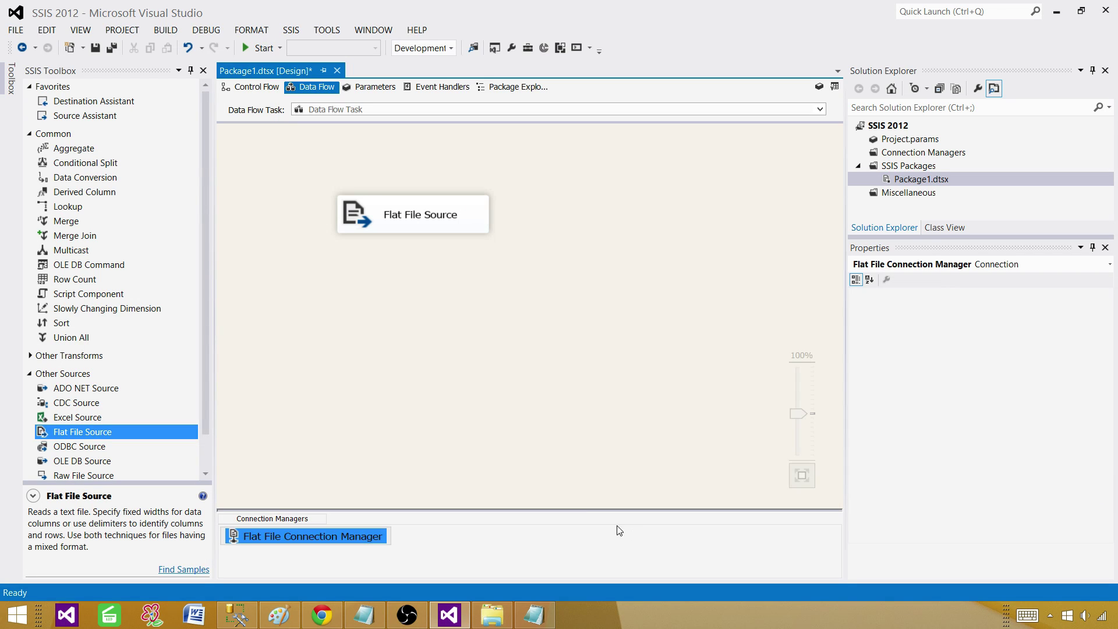
Step: Place a Multicast below Flat File Source and connect the source's normal output to it
click(21, 372)
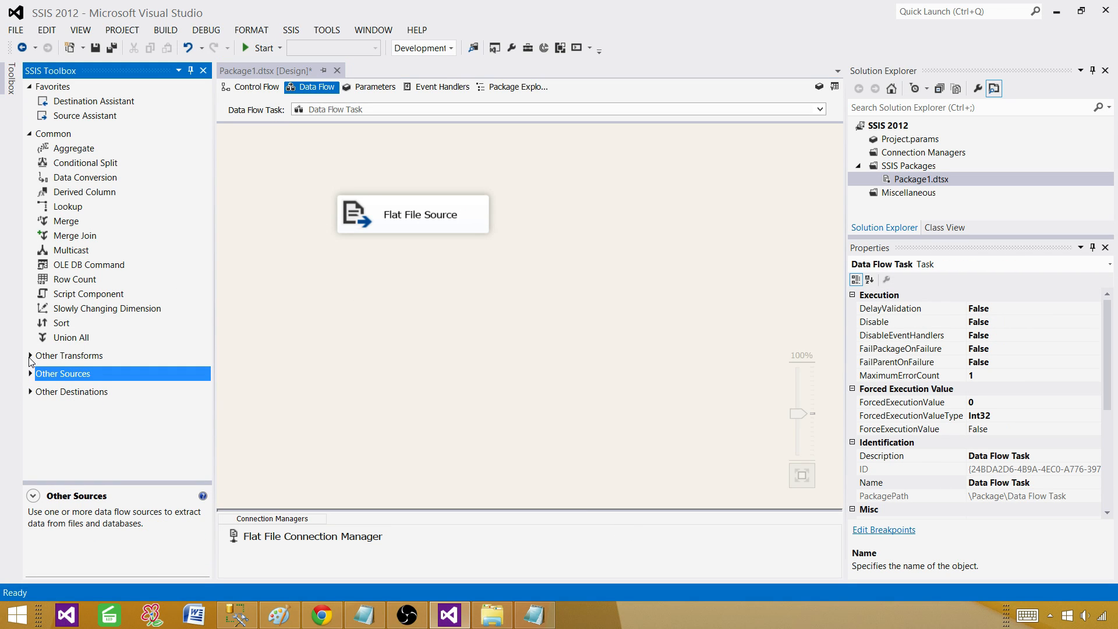
drag(68, 252, 331, 305)
click(428, 223)
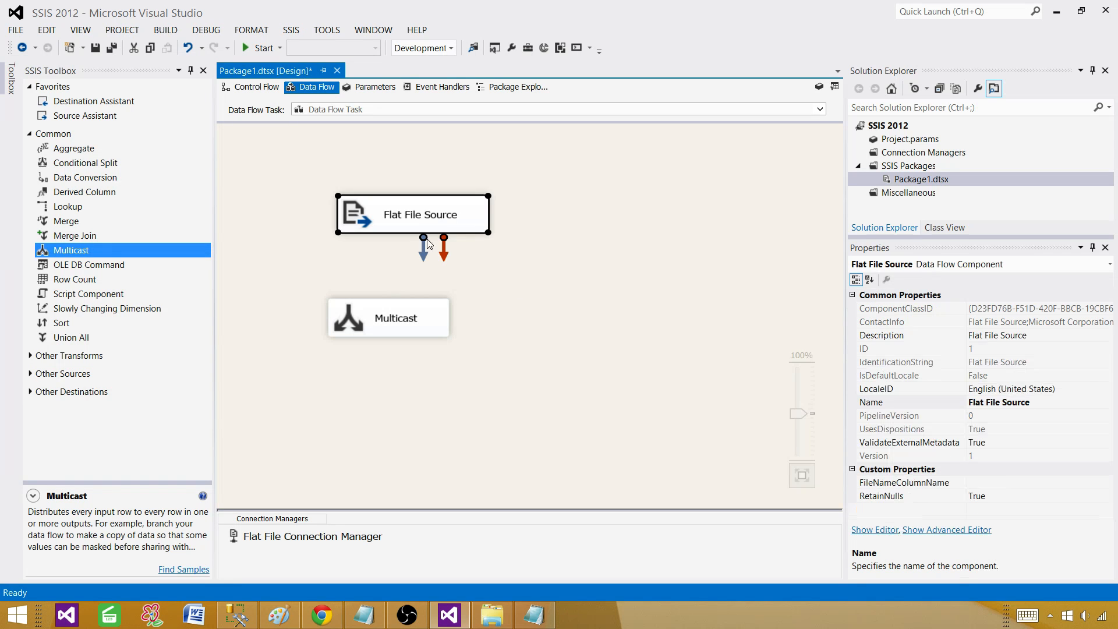
mouse_move(424, 254)
mouse_down()
mouse_move(399, 321)
mouse_move(490, 329)
mouse_up()
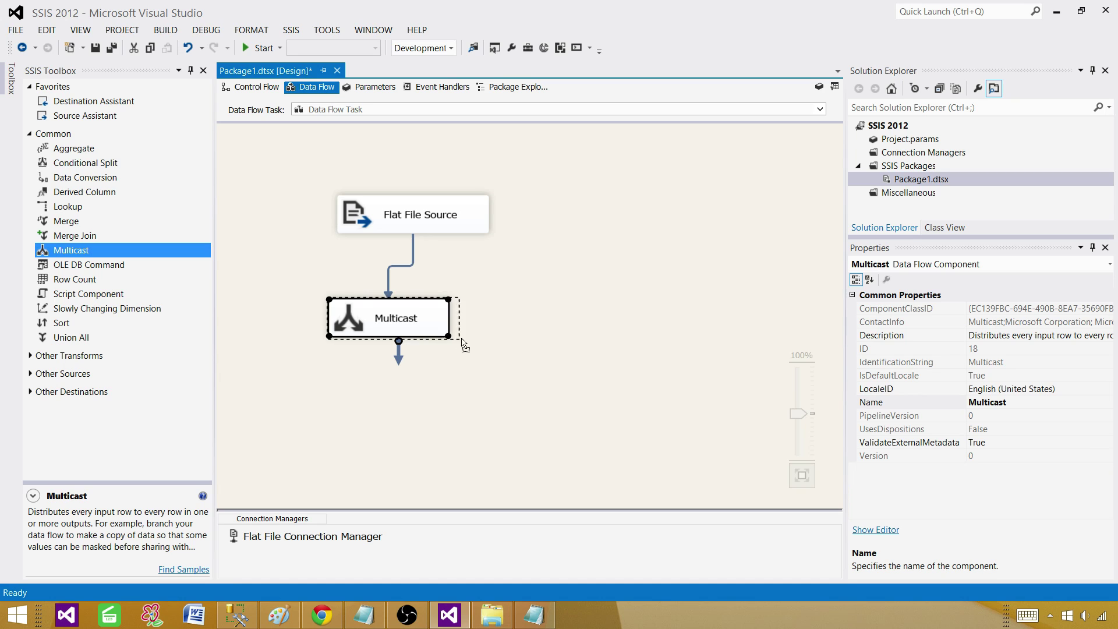
Step: Clear the selection on the data flow canvas
click(529, 324)
click(392, 225)
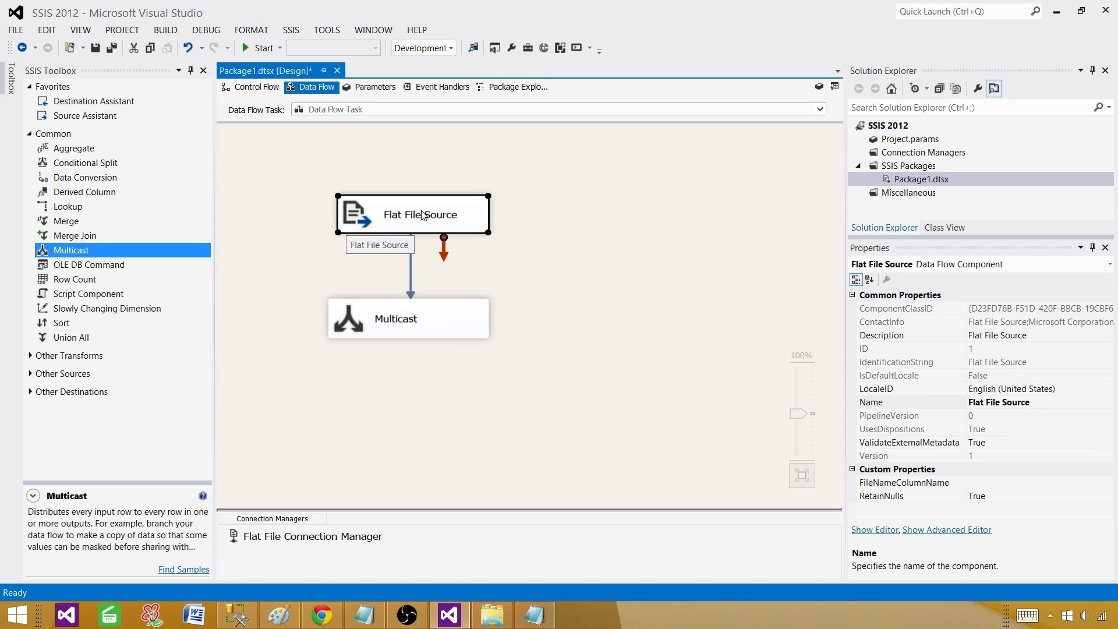
click(409, 341)
click(525, 289)
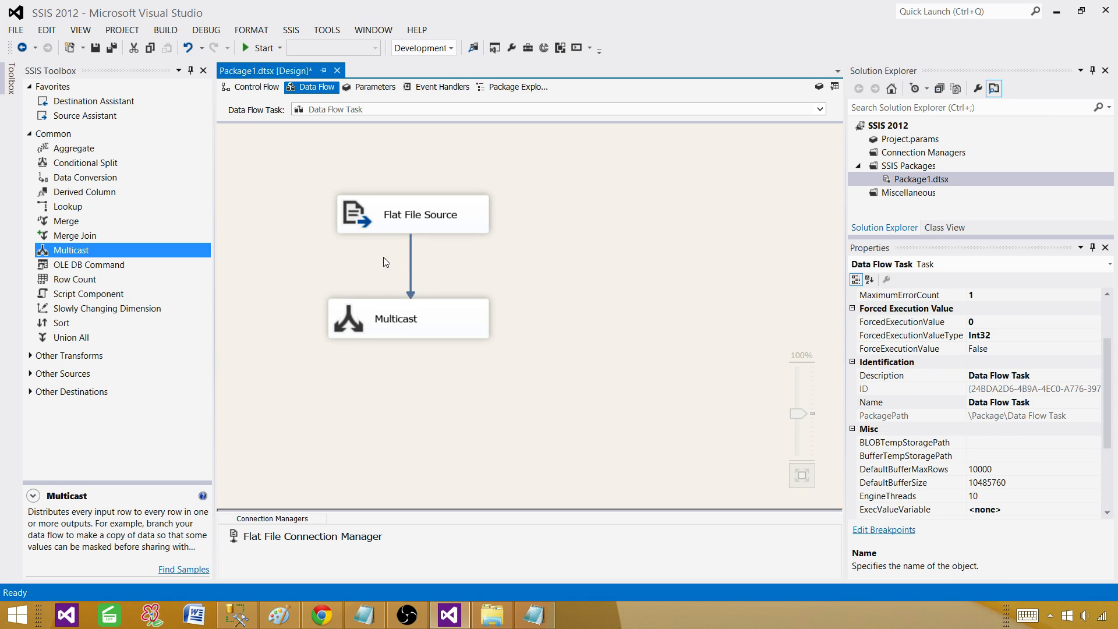
Step: Enable a data viewer on the Flat File Source-to-Multicast path
double_click(411, 255)
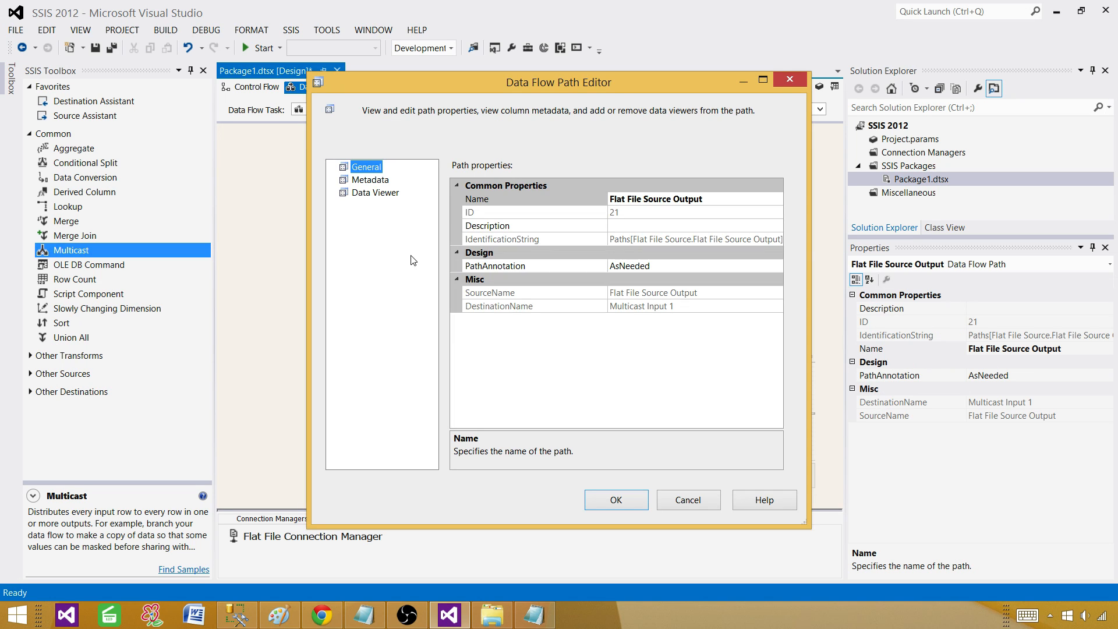
click(373, 193)
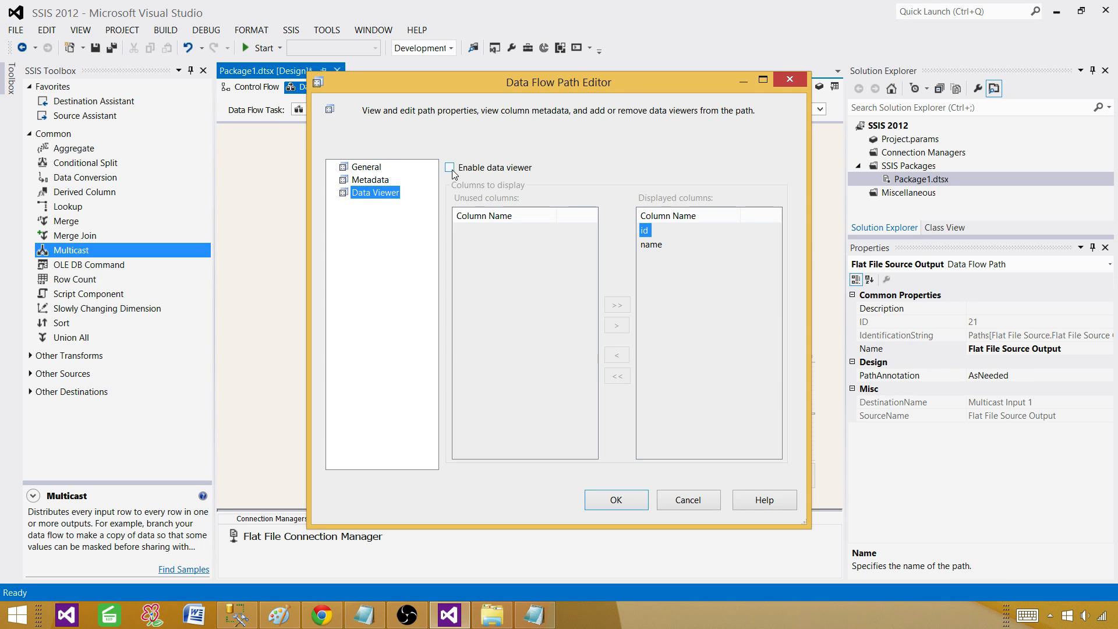
click(449, 168)
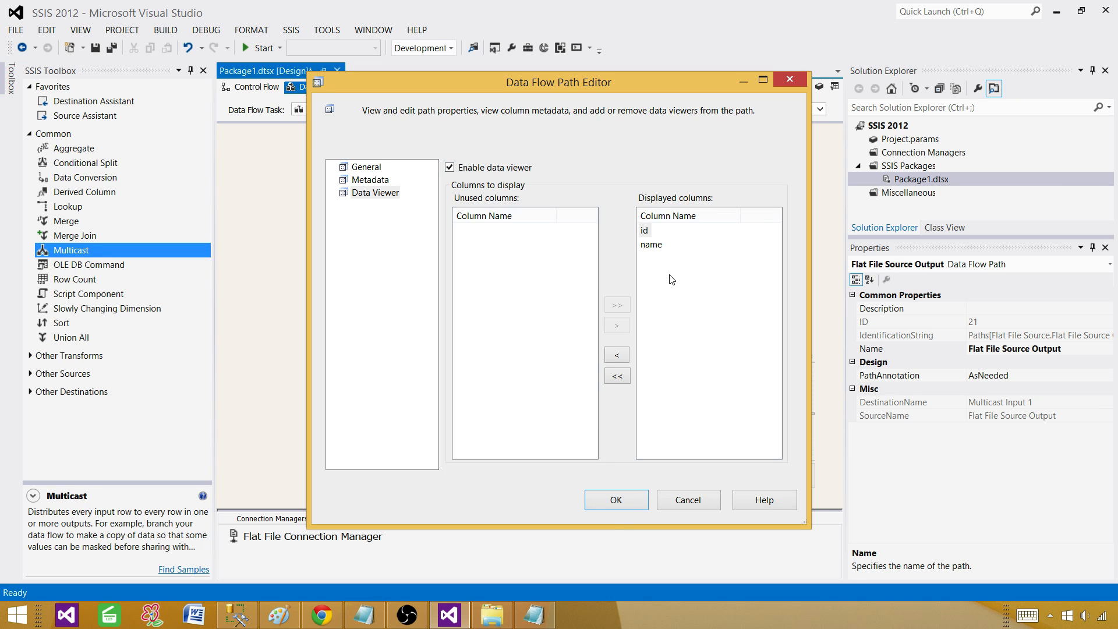
click(615, 500)
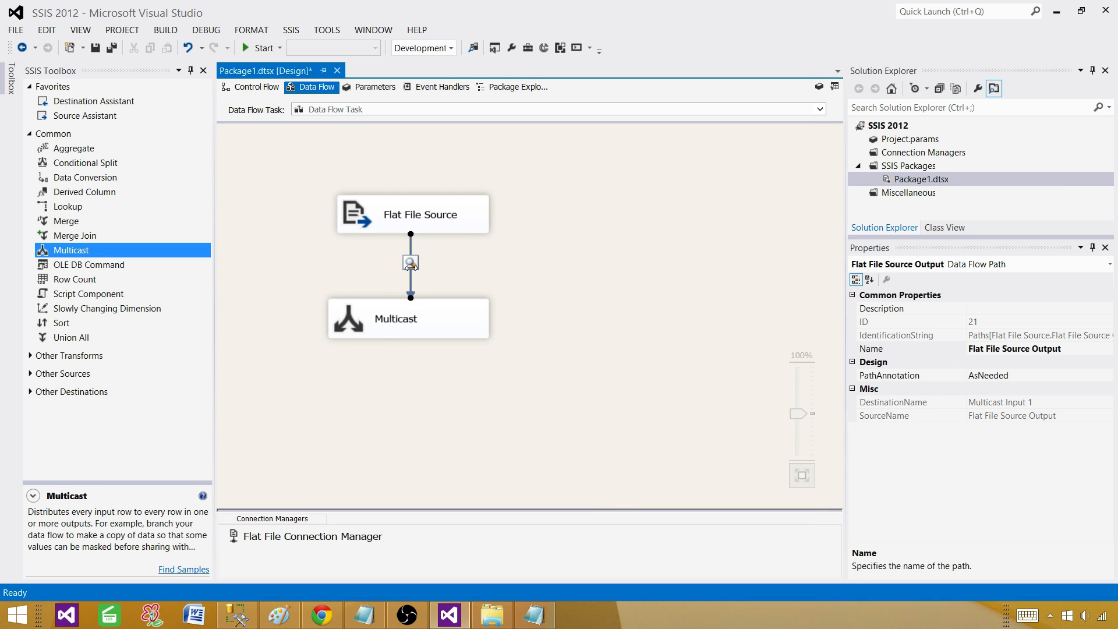
click(362, 163)
Step: Run the package and inspect the 3 rows (aamir first) in the data viewer grid
click(260, 48)
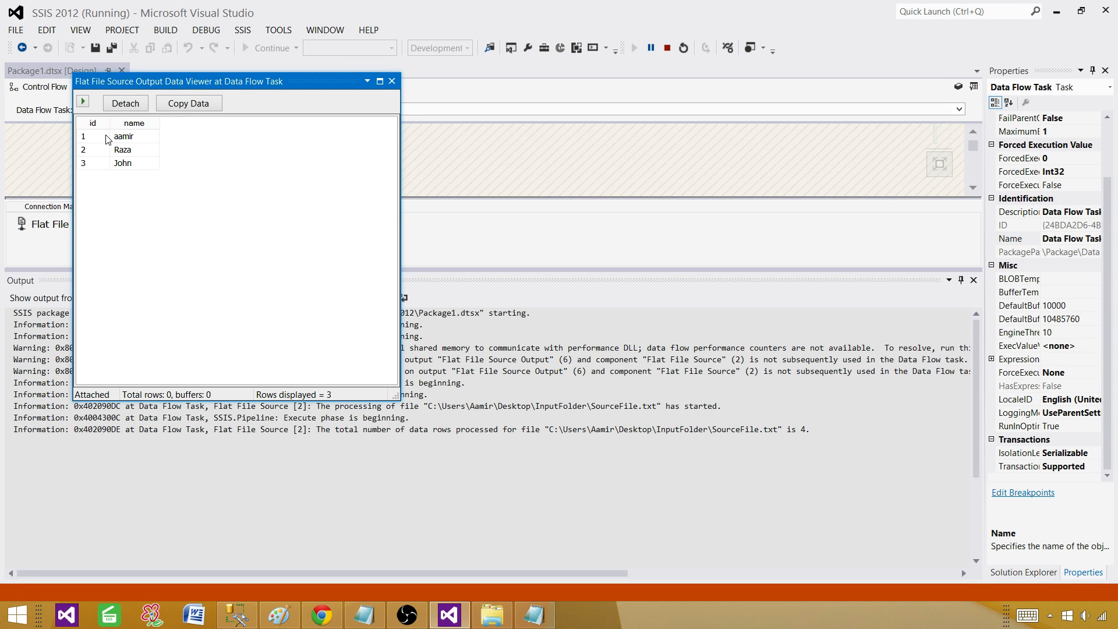
drag(122, 81, 355, 93)
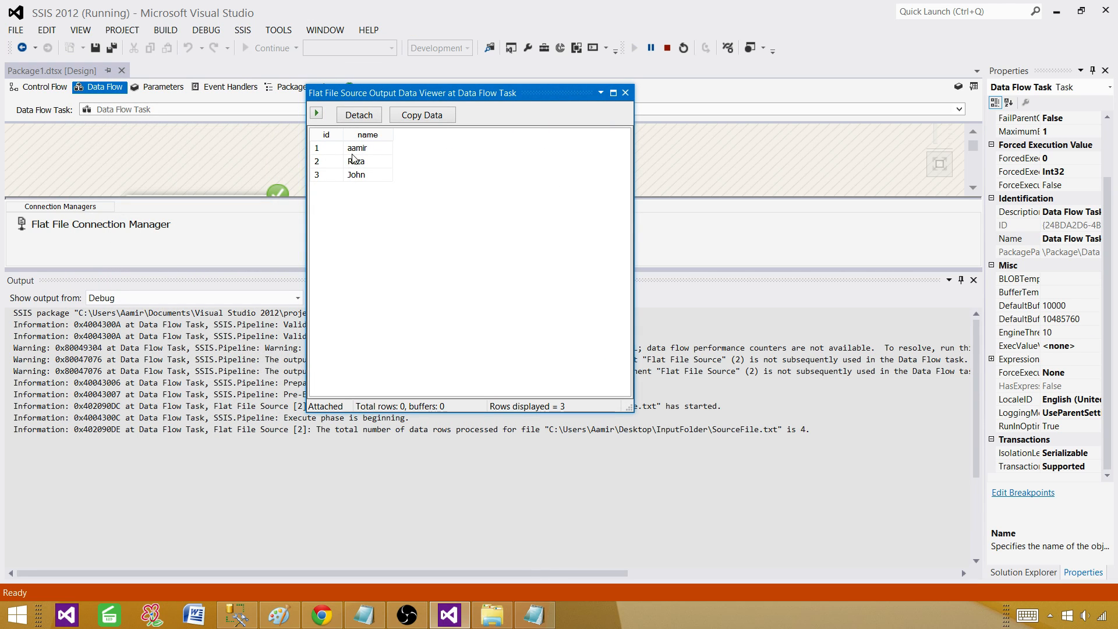
drag(343, 135, 356, 137)
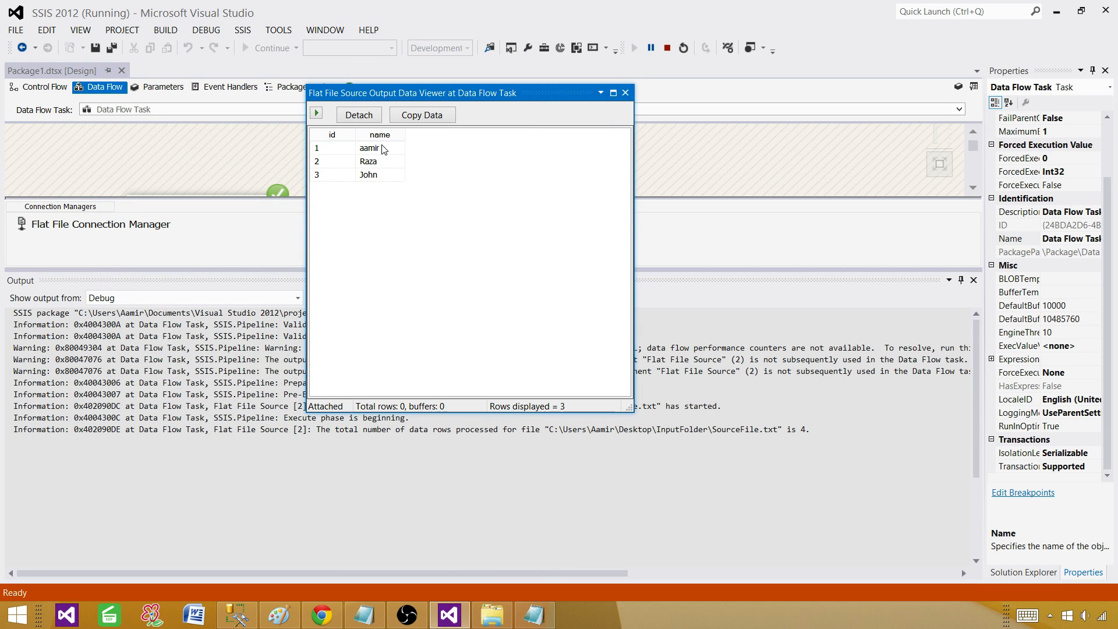
click(381, 150)
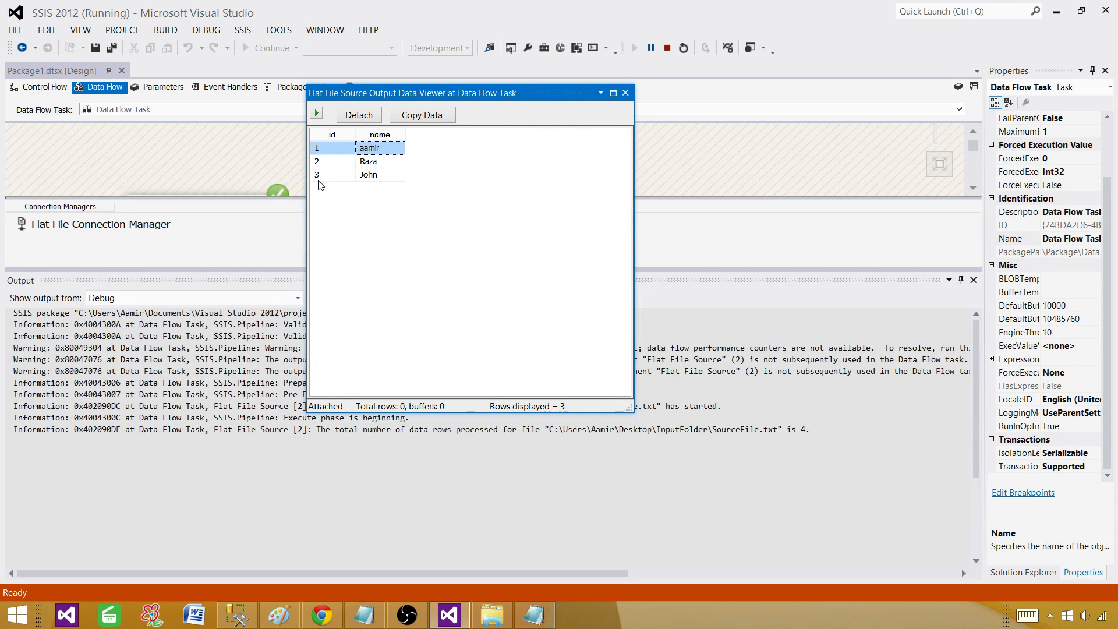
Step: Close the data viewer so the run finishes, then stop debugging
click(625, 92)
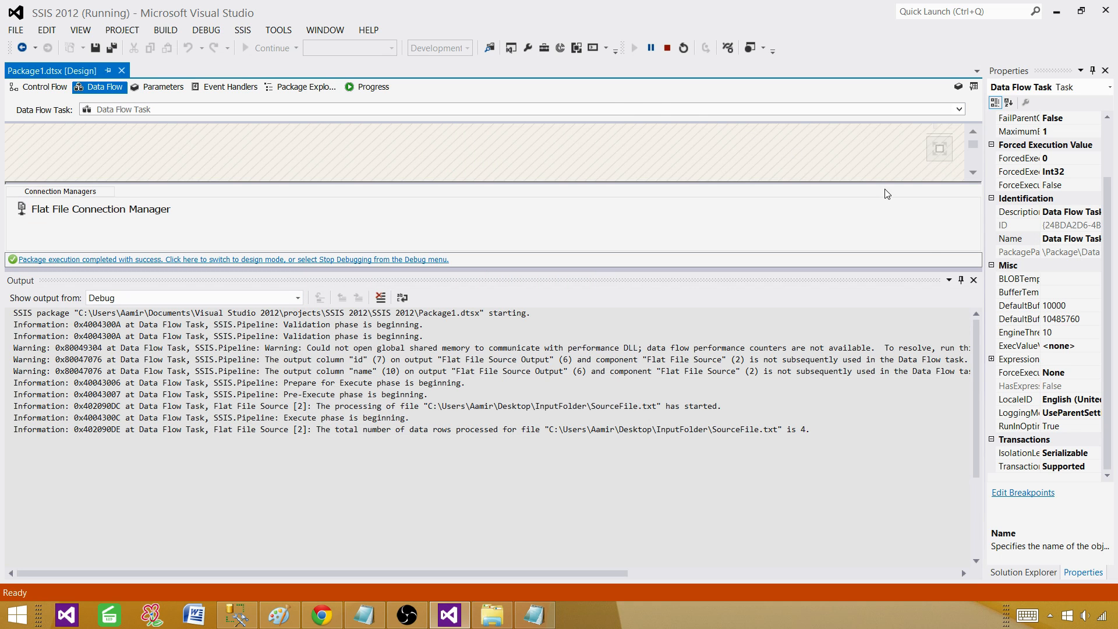
click(973, 280)
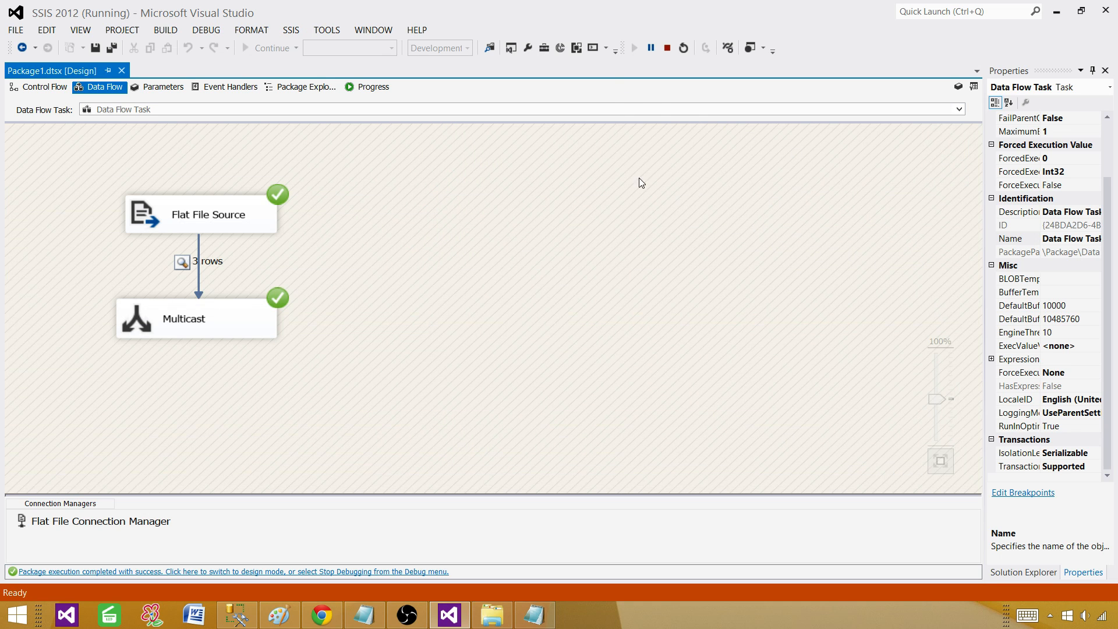
click(666, 48)
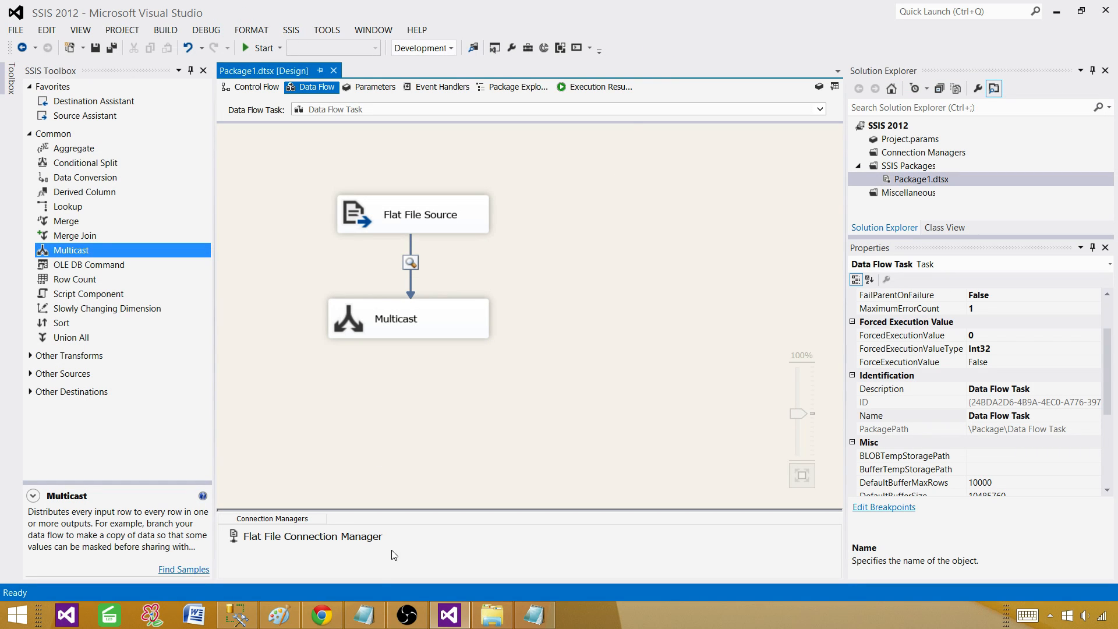
Step: Edit SourceFile.txt so the first id reads 1a, then save and close it
click(492, 615)
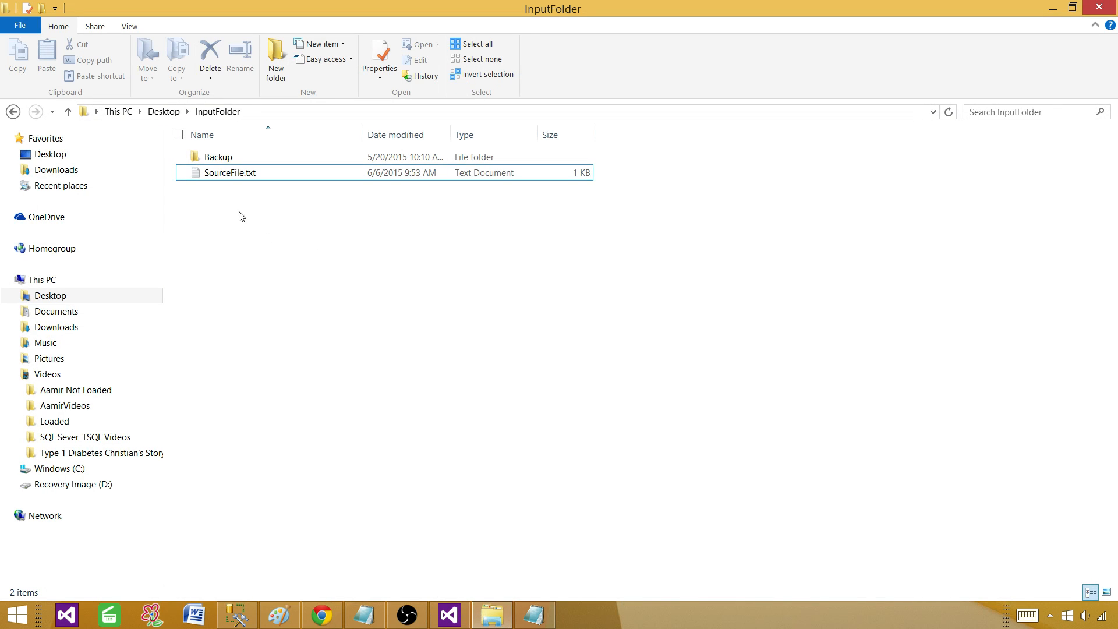
double_click(235, 177)
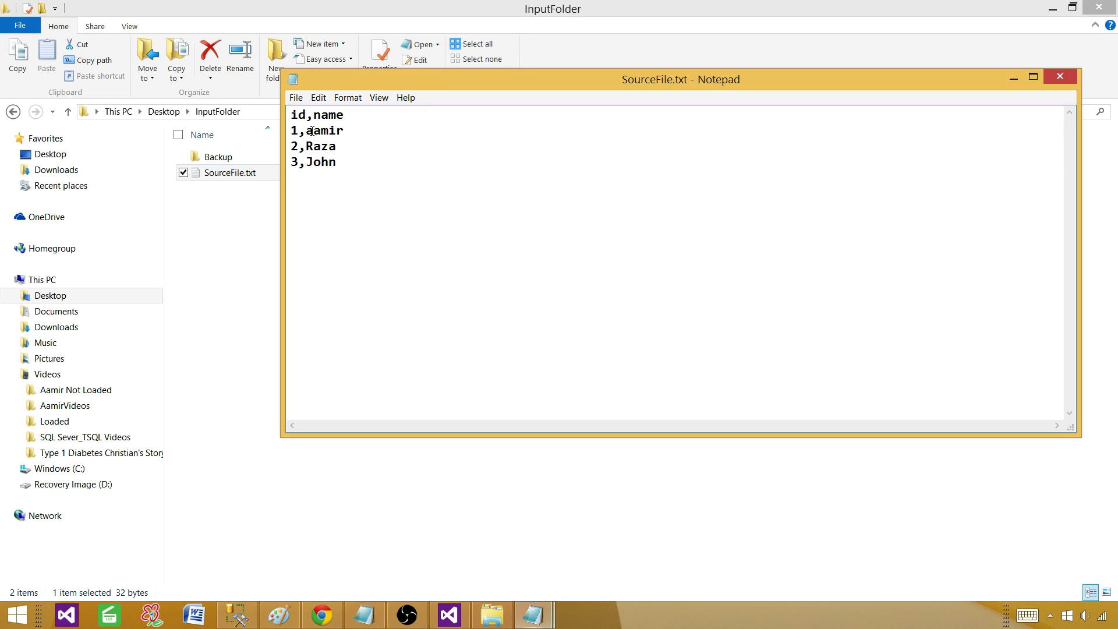
click(301, 132)
text(a)
click(1060, 76)
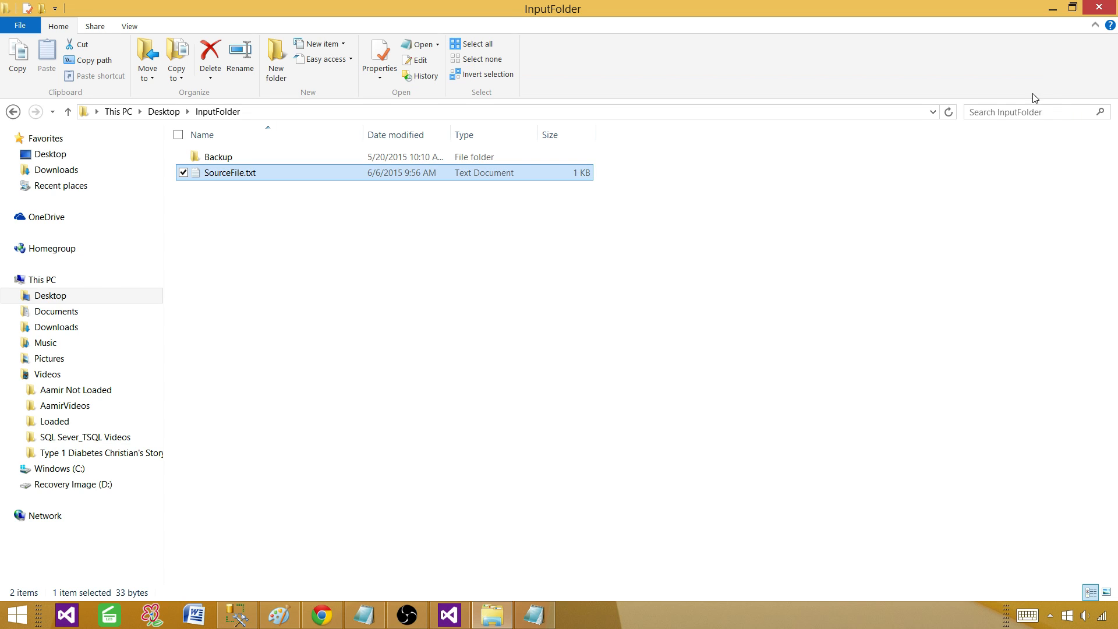
Step: Rerun the package and show the Output log of the failed execution
click(450, 615)
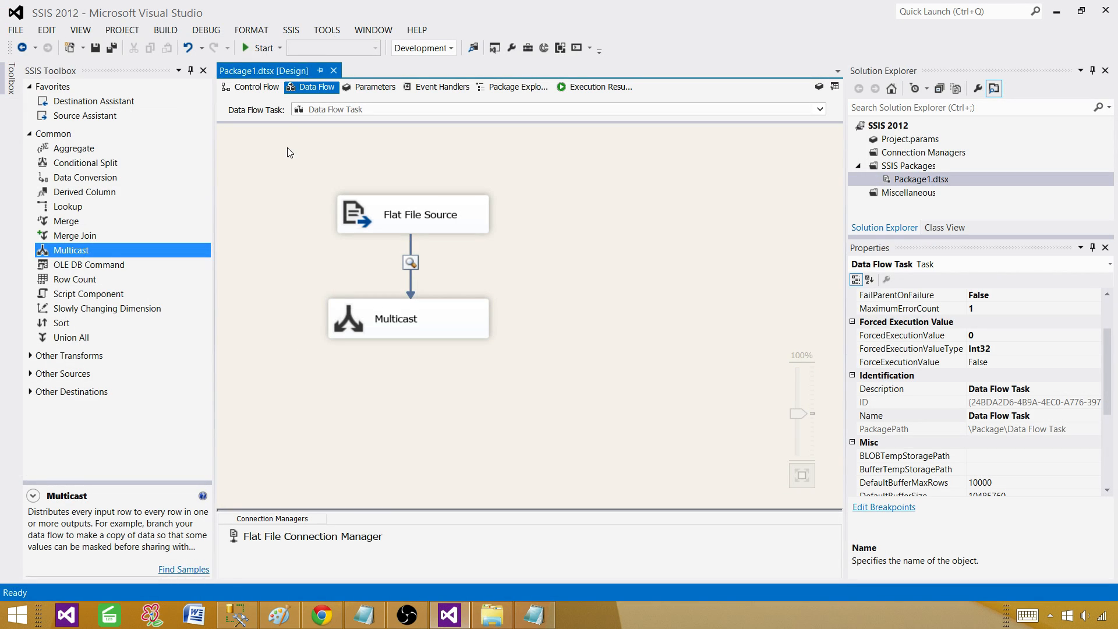
click(269, 49)
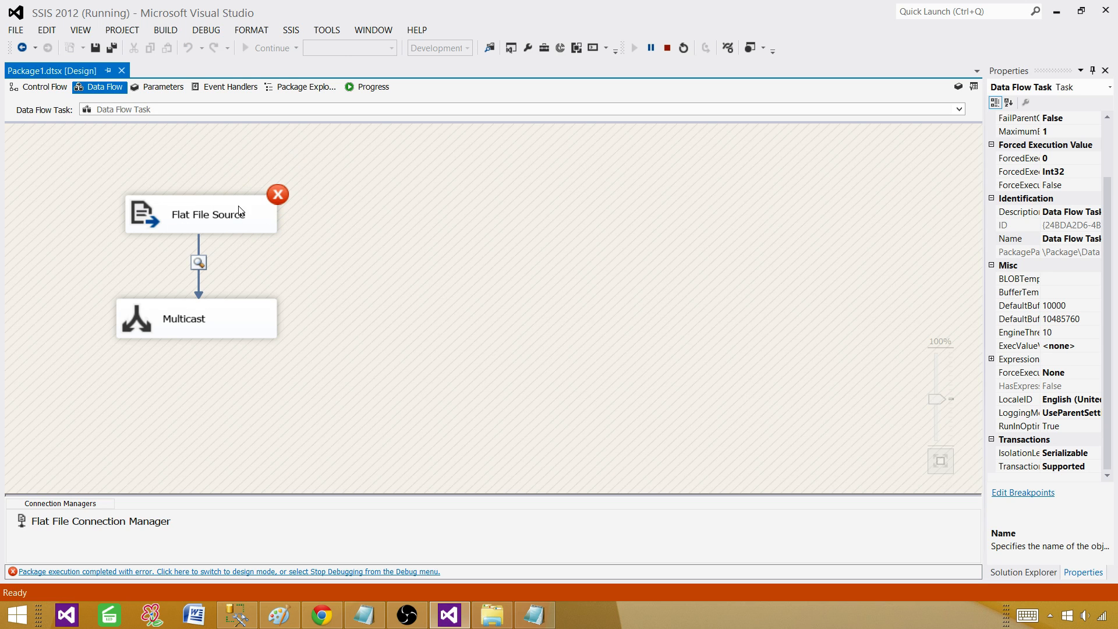
click(77, 32)
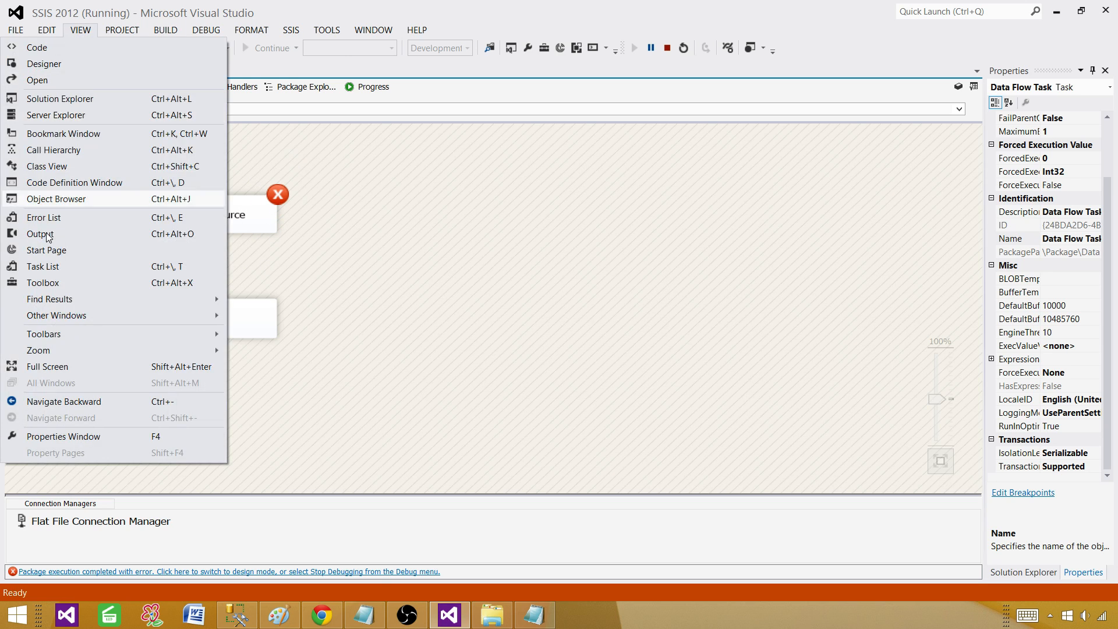
click(55, 234)
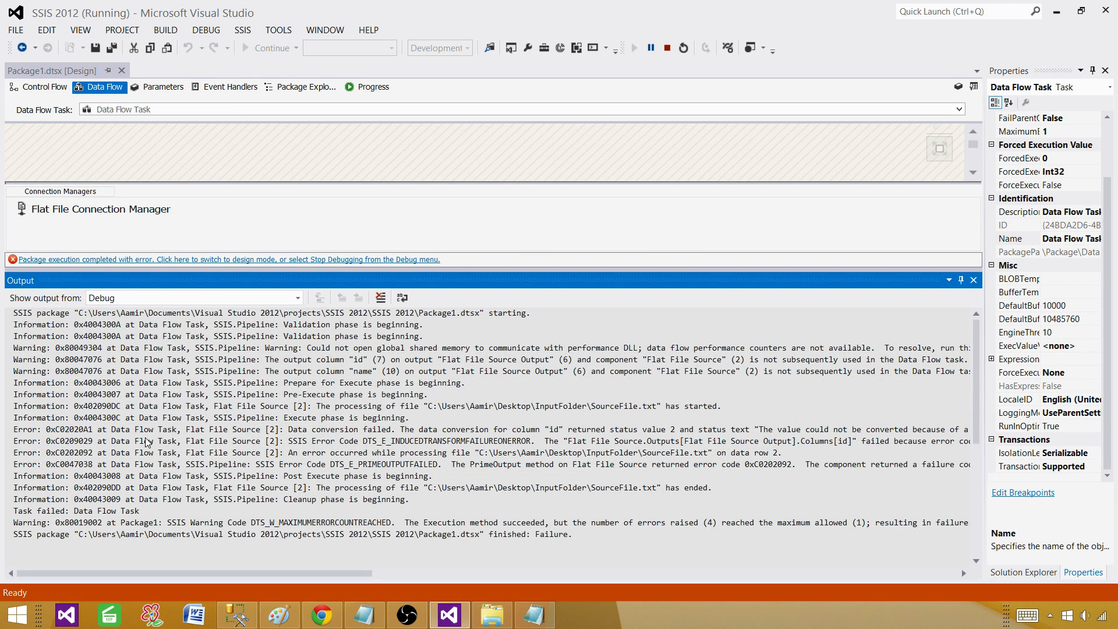
Step: Read the id data conversion error lines in the log and stop debugging
drag(13, 428, 890, 485)
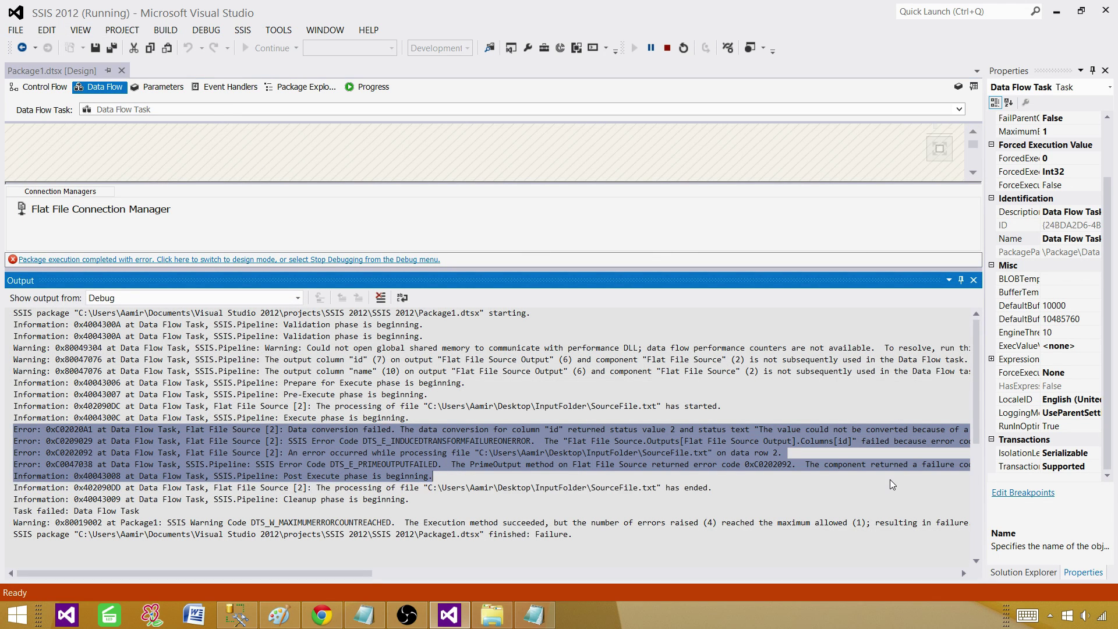
click(622, 437)
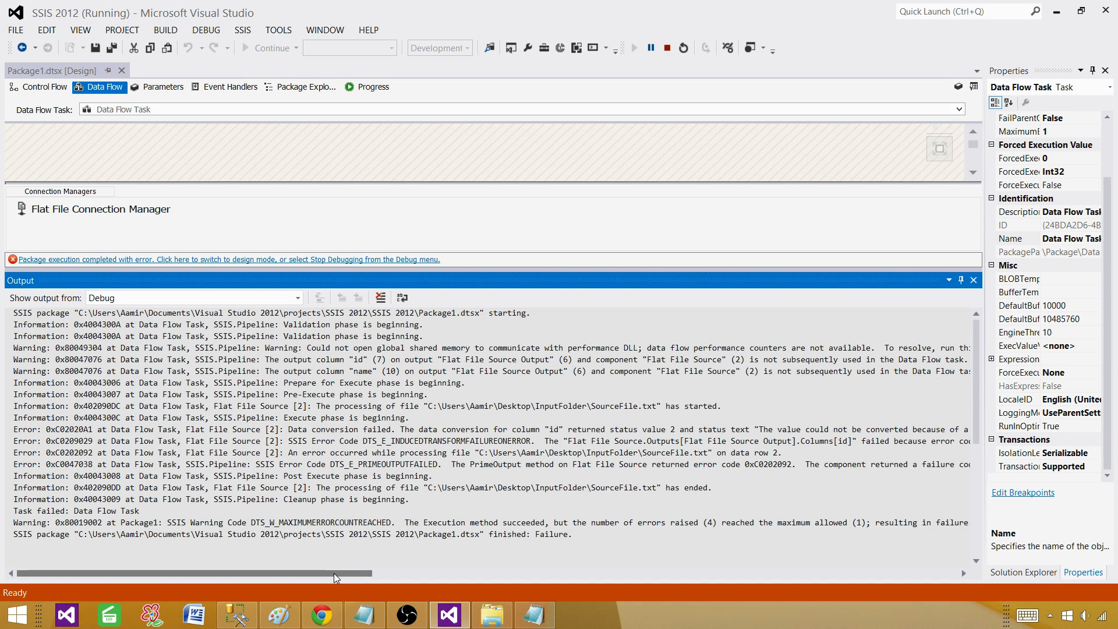
mouse_move(334, 573)
mouse_down()
mouse_move(429, 570)
mouse_move(317, 572)
mouse_up()
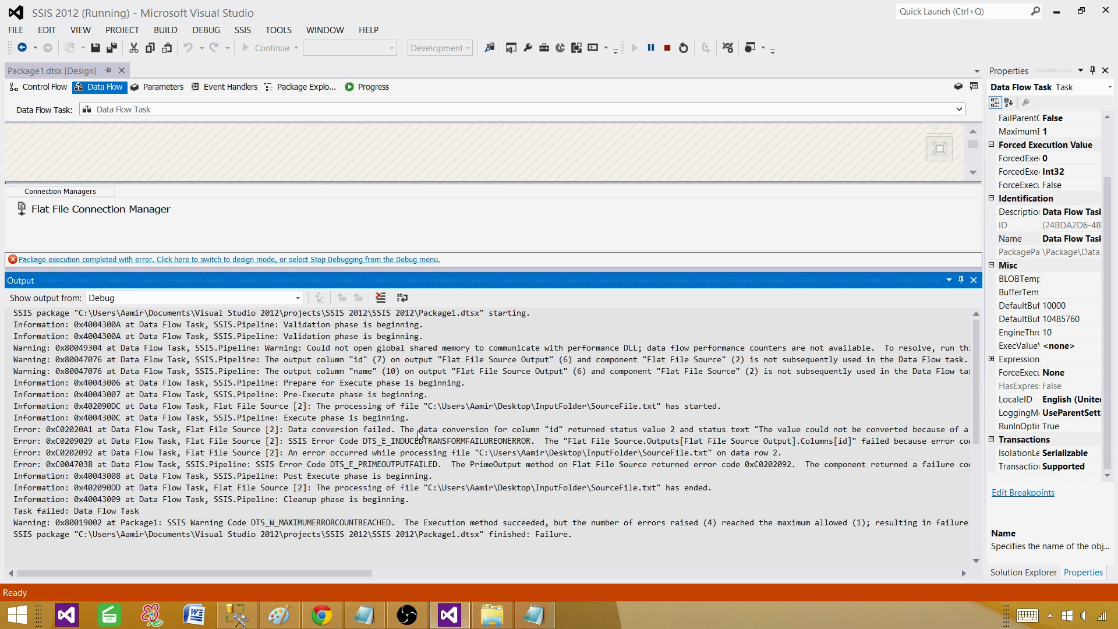
click(668, 47)
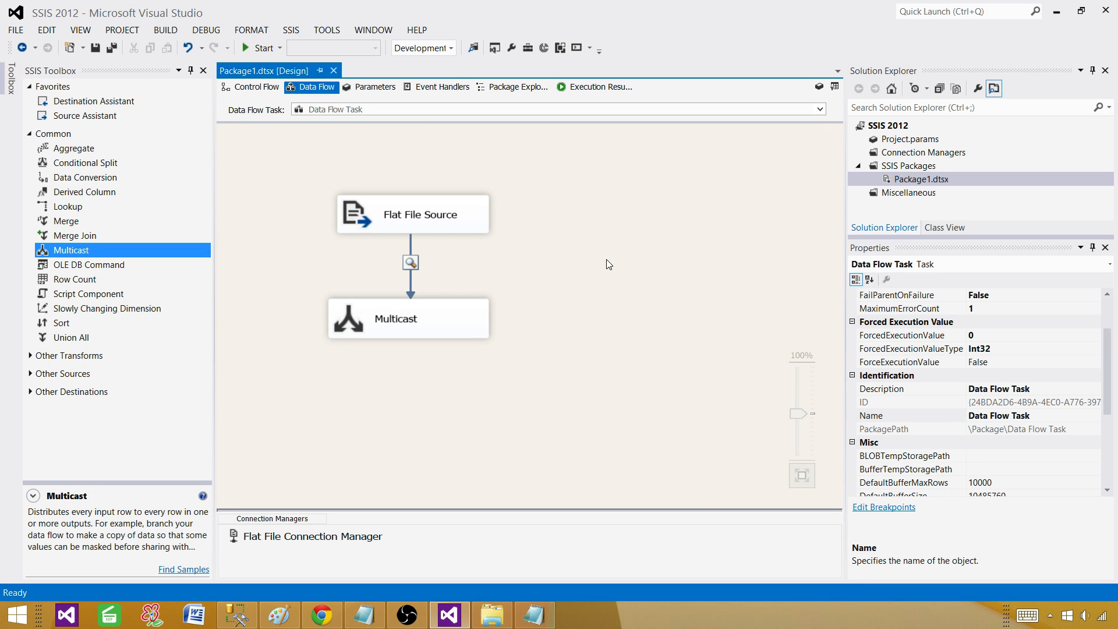
Step: Edit SourceFile.txt in Notepad so row 2 reads 1,aamir Shahzad
click(491, 615)
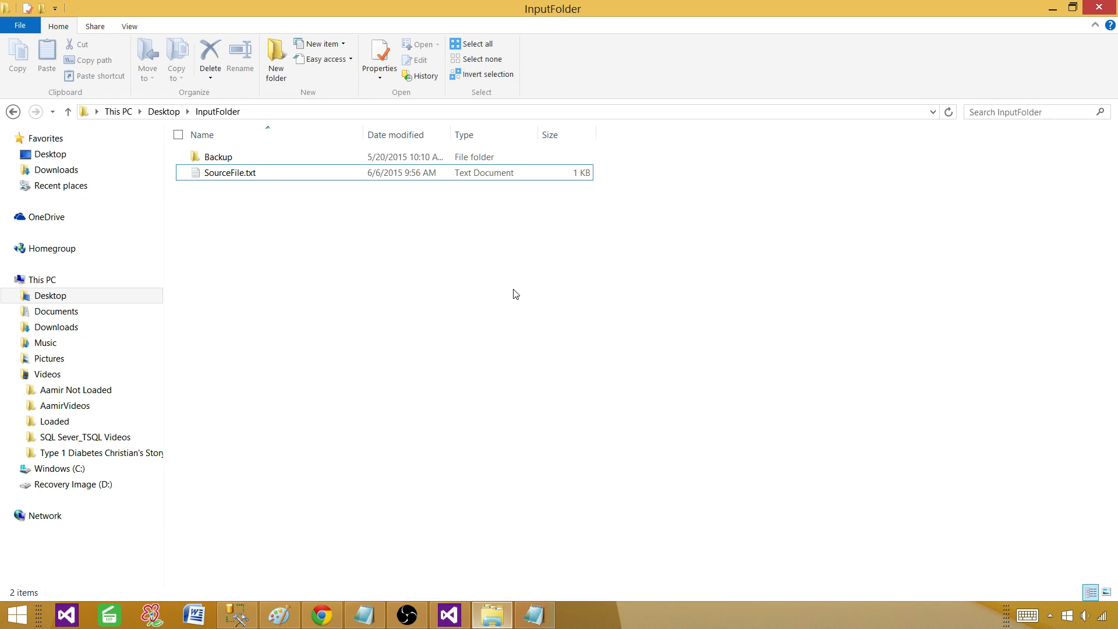
click(258, 179)
double_click(257, 174)
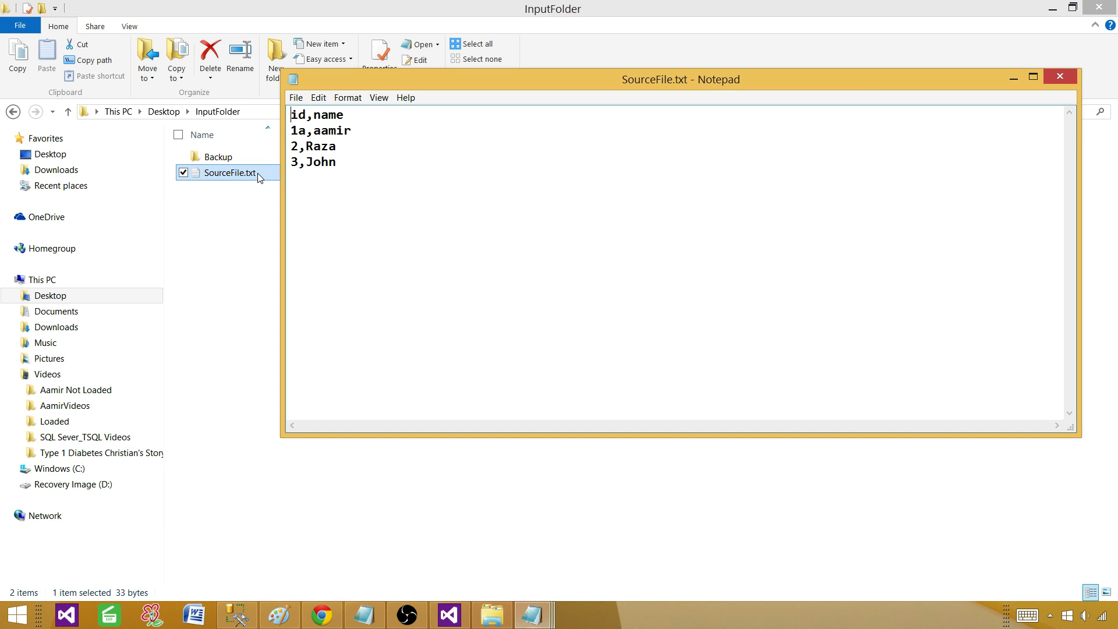
click(308, 131)
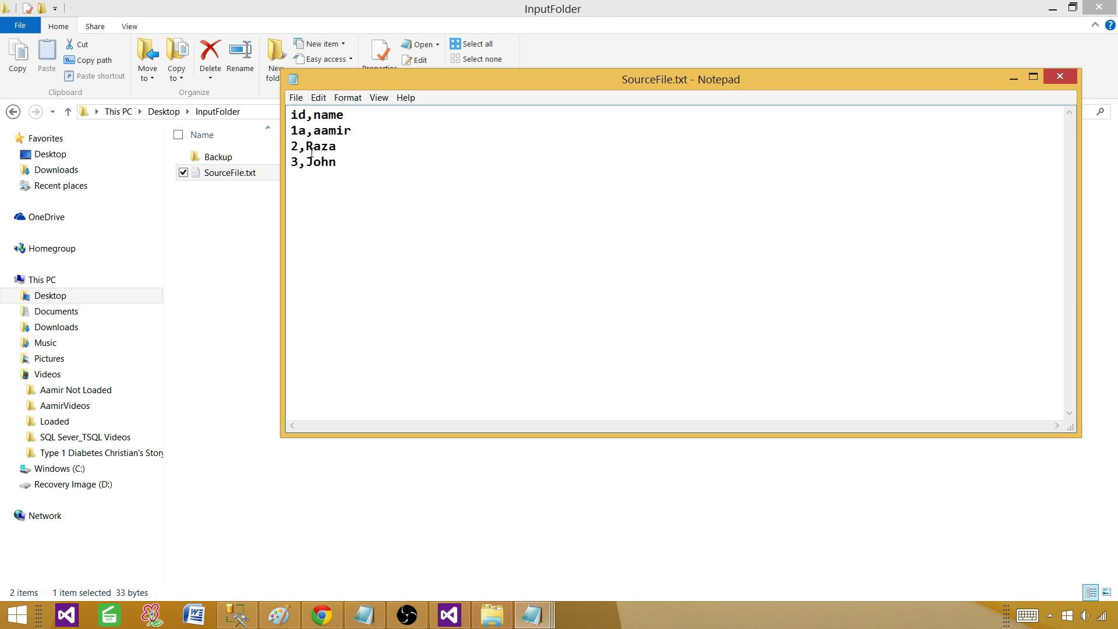
key(BackSpace)
click(355, 131)
text(Shahzad)
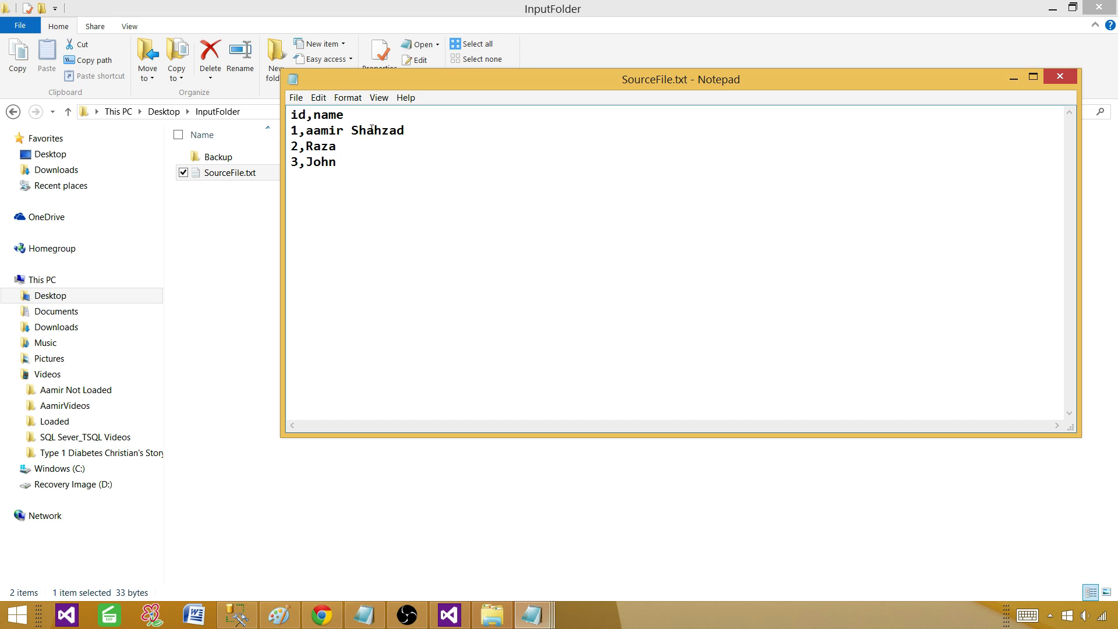
Step: Save and close SourceFile.txt, then return to the SSIS package in Visual Studio
key(ctrl+s)
key(alt+F4)
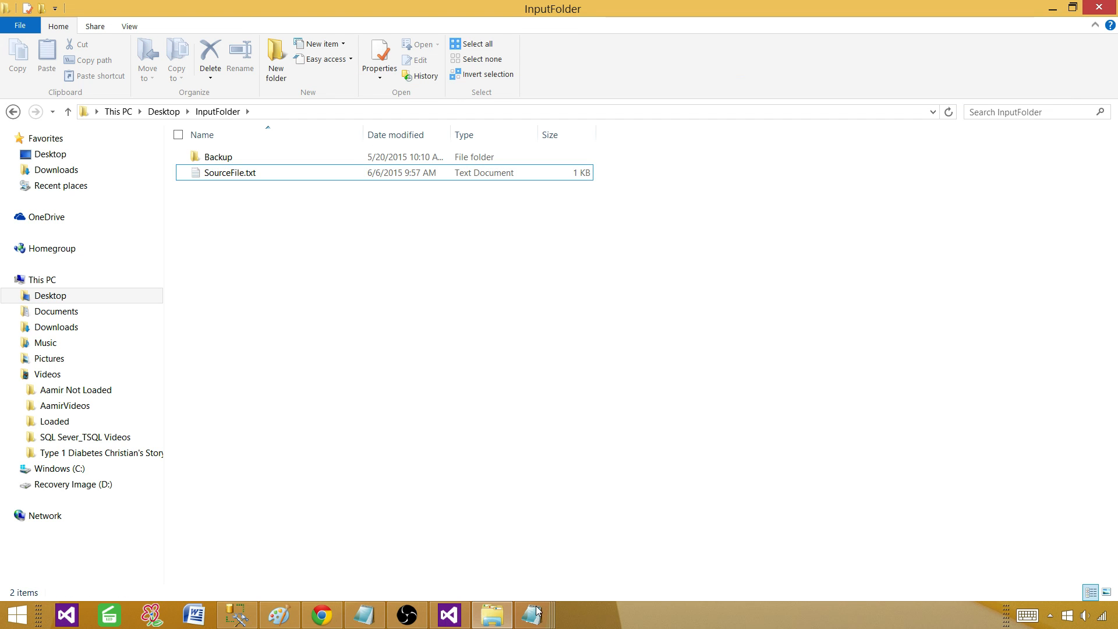
click(450, 616)
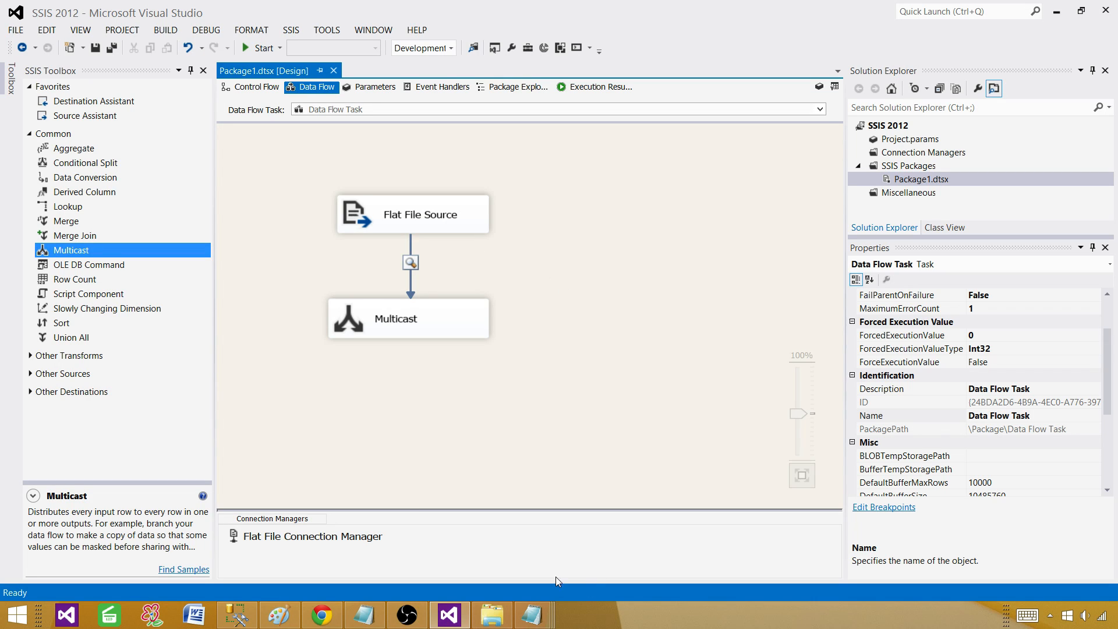
Step: Run the package and select the name-column truncation error lines in the Output window
click(263, 48)
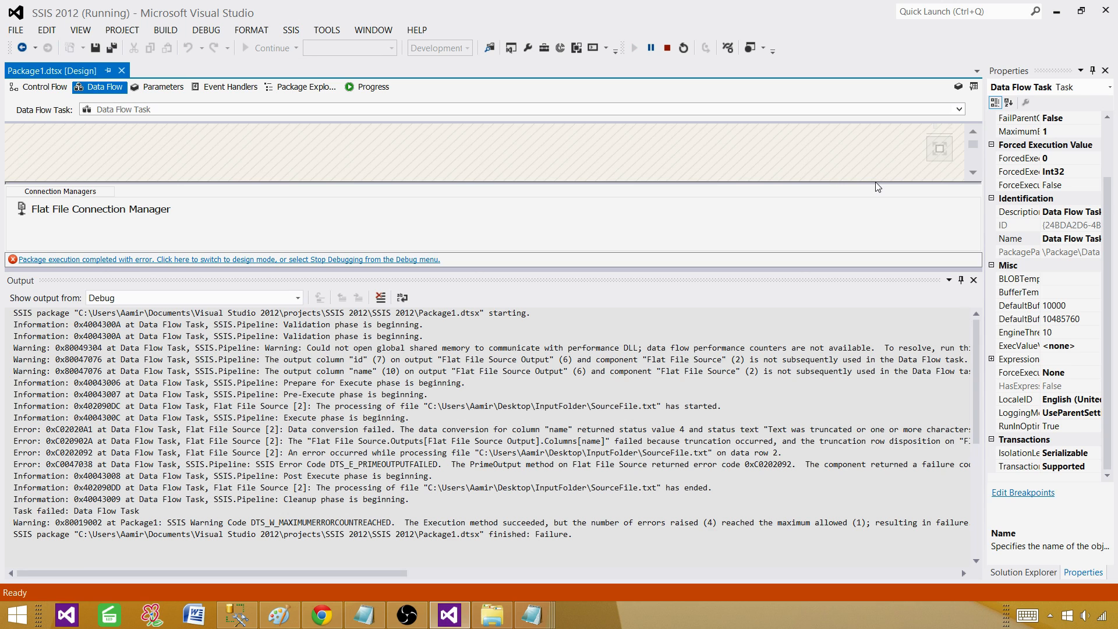
drag(877, 187, 873, 236)
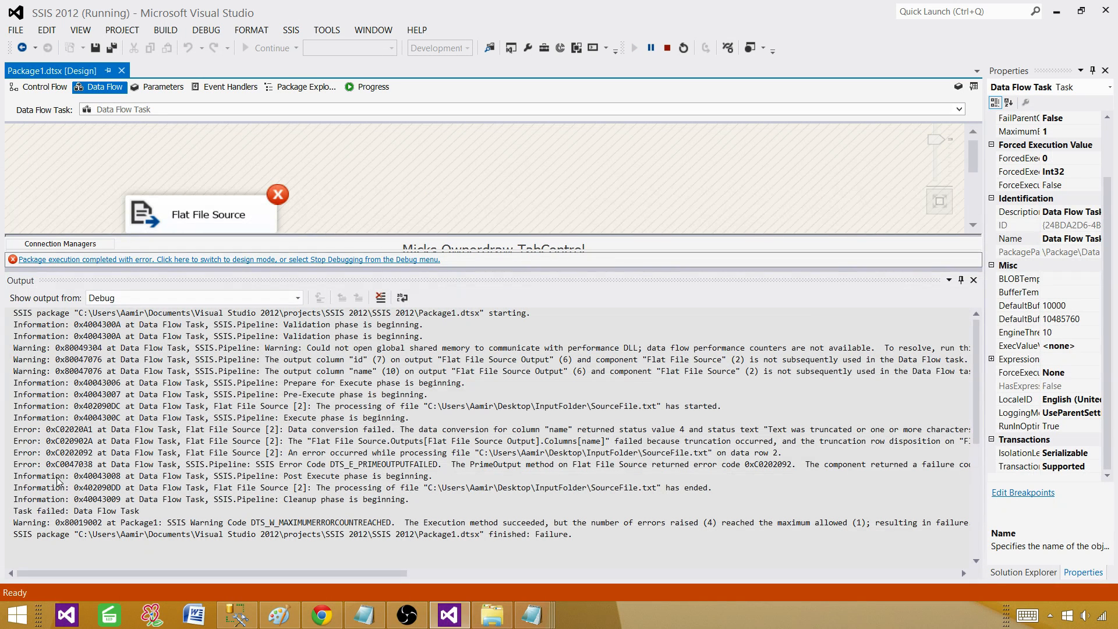
click(66, 429)
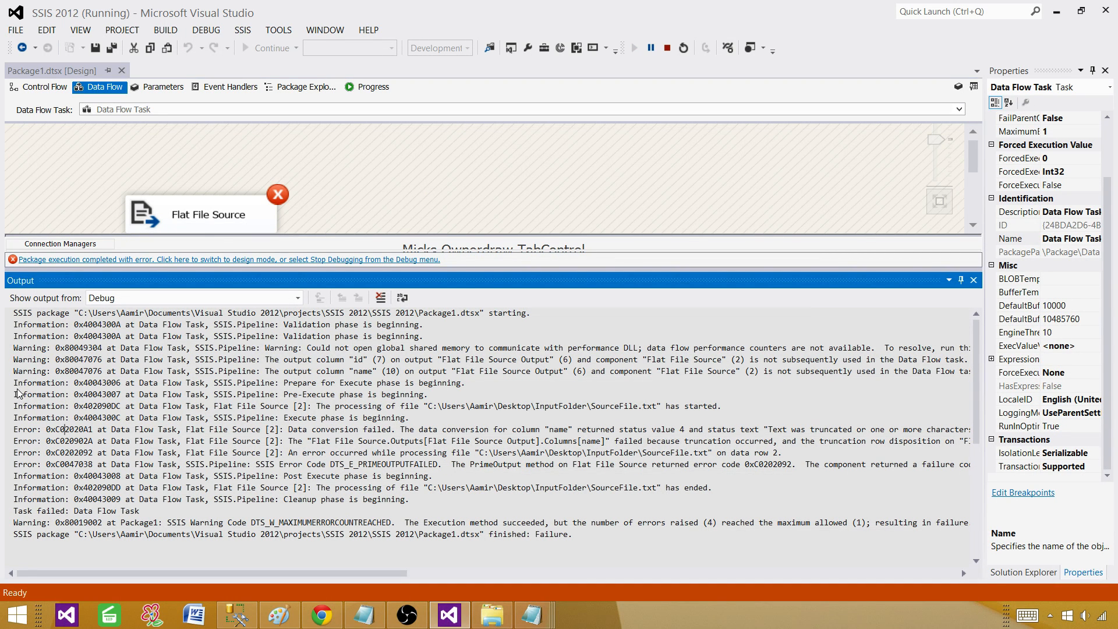
mouse_move(12, 429)
mouse_down()
mouse_move(276, 470)
mouse_move(14, 486)
mouse_up()
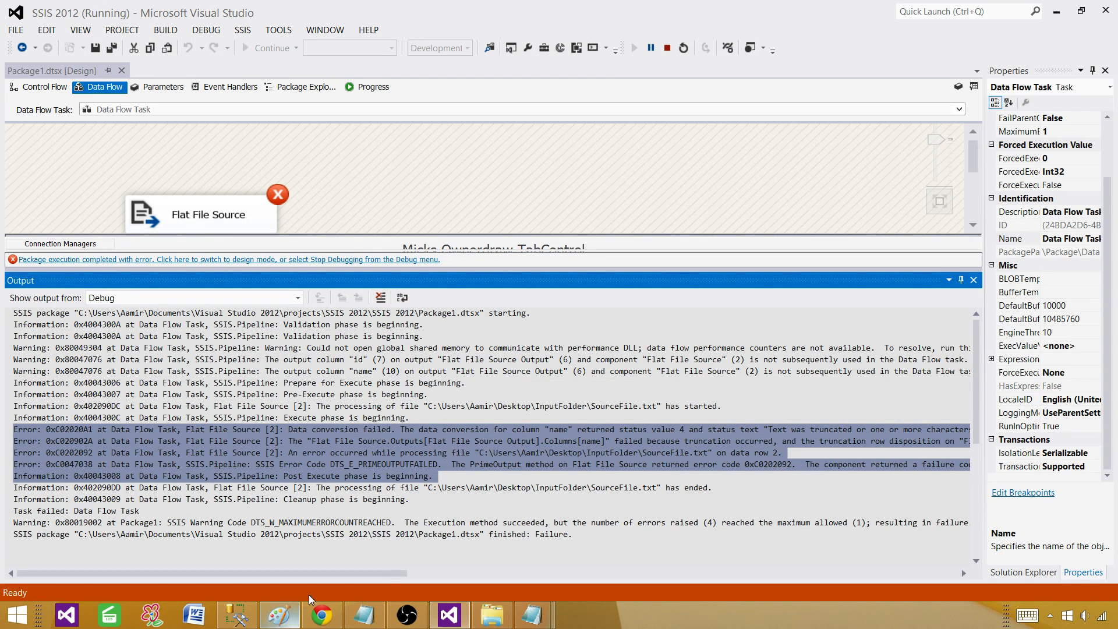
drag(319, 574, 445, 574)
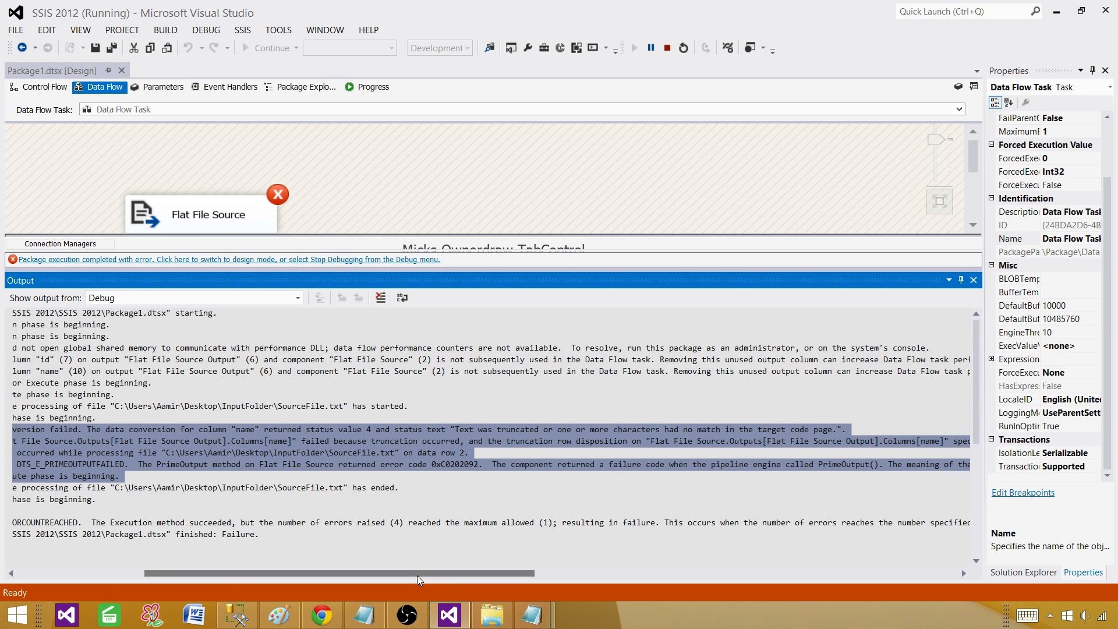
drag(417, 571, 228, 567)
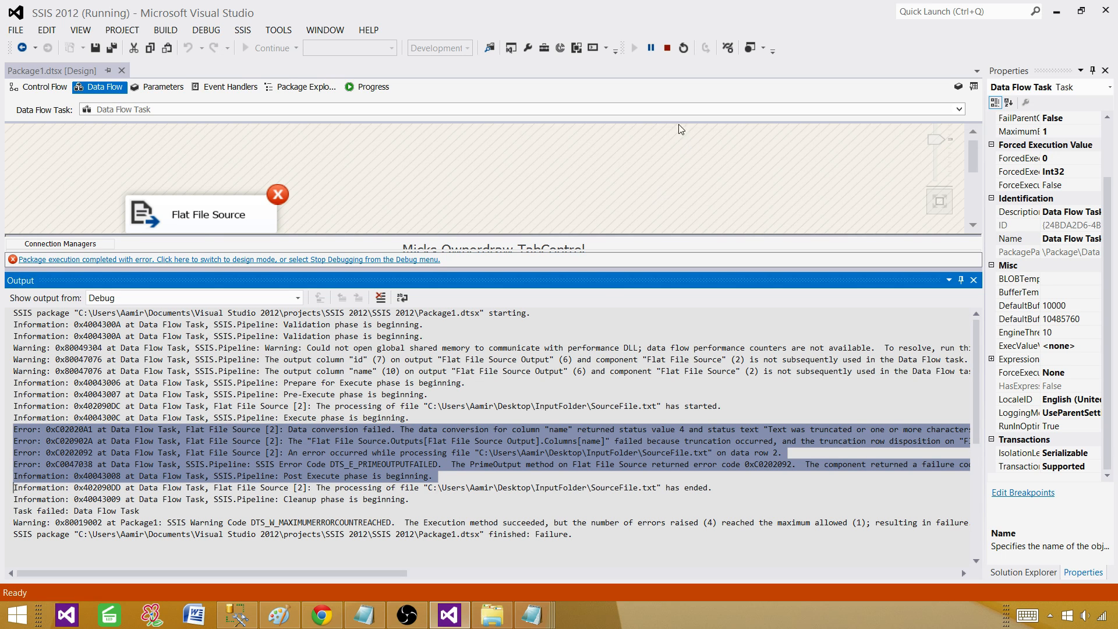
Step: Stop debugging, then add and delete an accidental Multicast 1 component
click(667, 48)
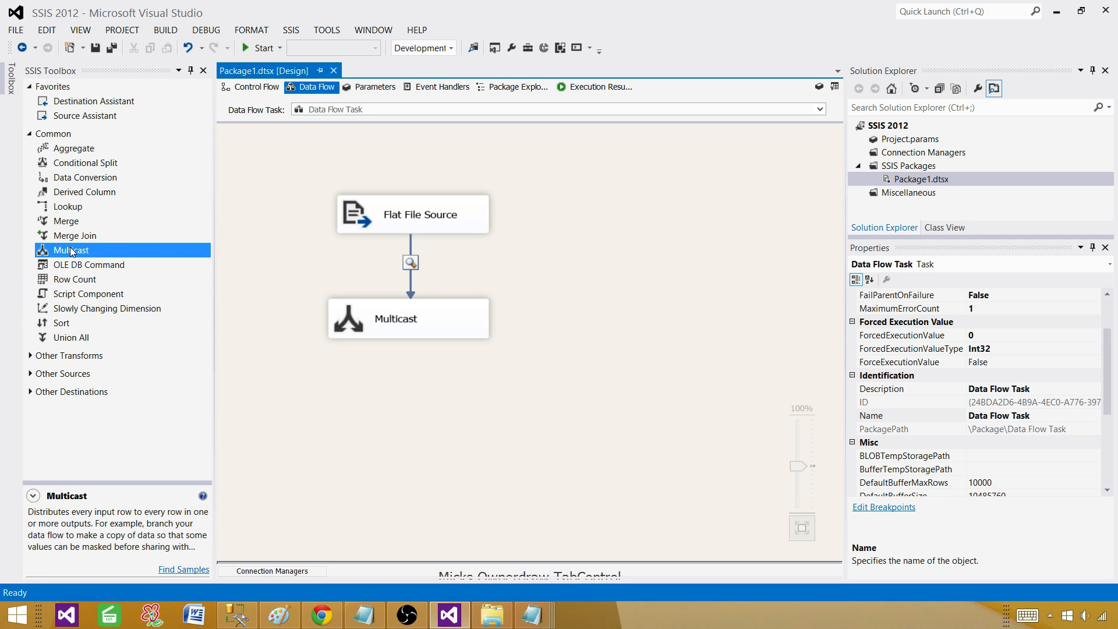
mouse_move(70, 250)
mouse_down()
mouse_move(474, 253)
mouse_move(553, 280)
mouse_up()
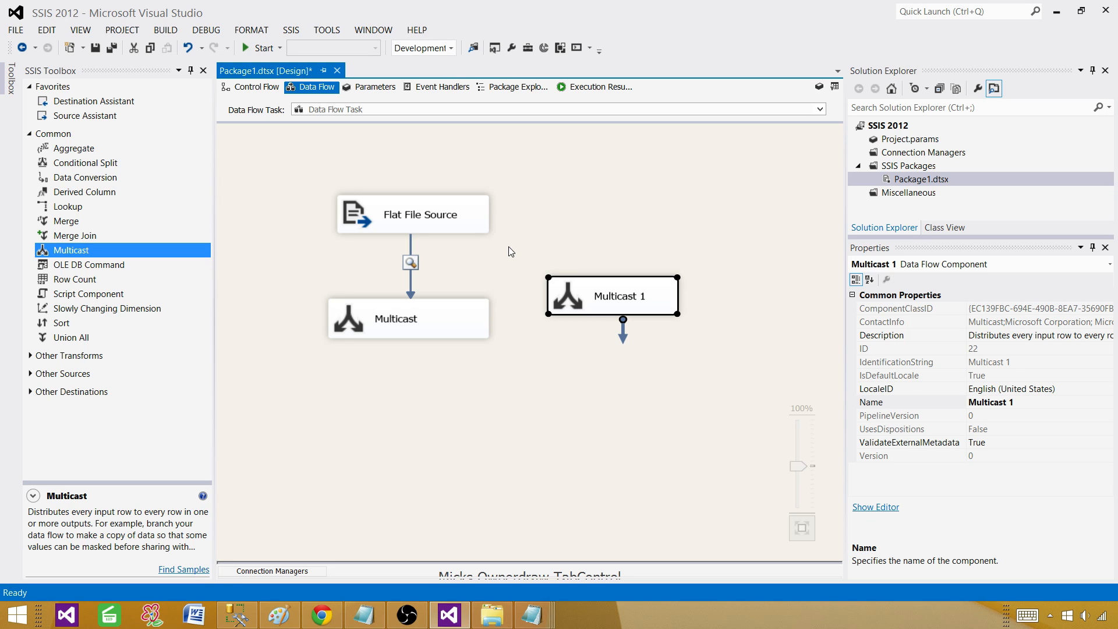
click(670, 347)
drag(664, 306, 664, 312)
key(Delete)
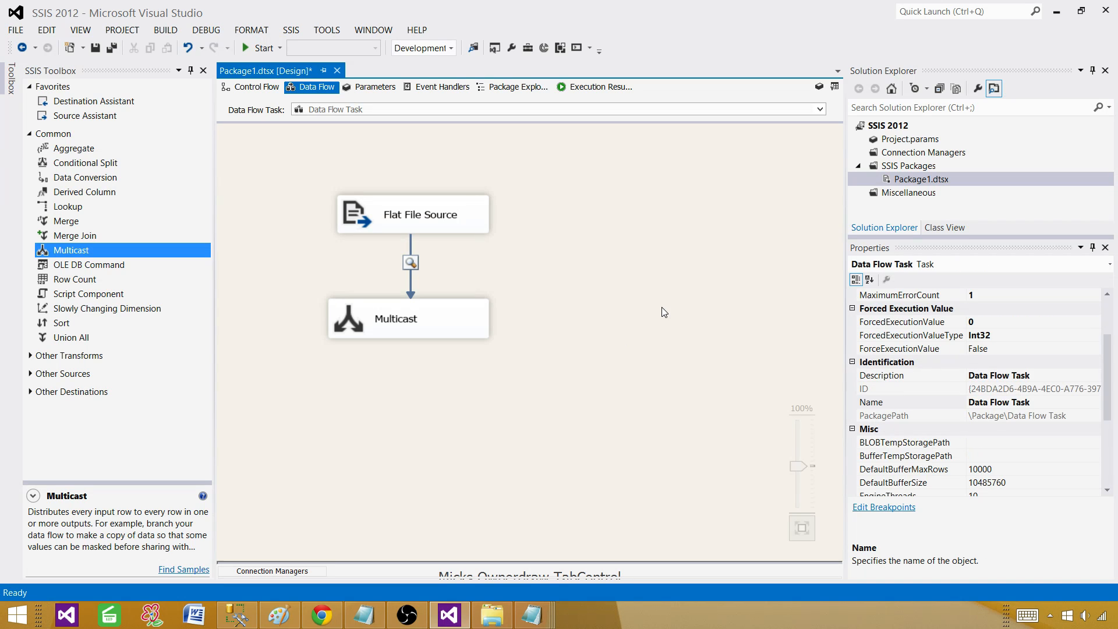
Step: Show the Flat File Source's Error Output page with id and name set to Fail component
click(411, 225)
double_click(411, 225)
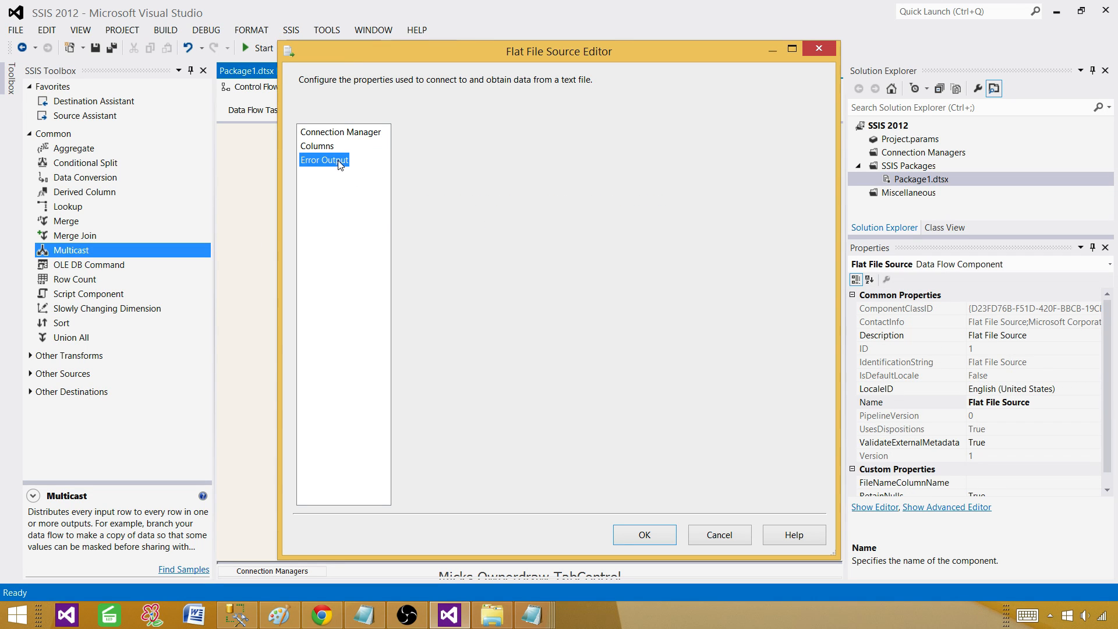
click(345, 169)
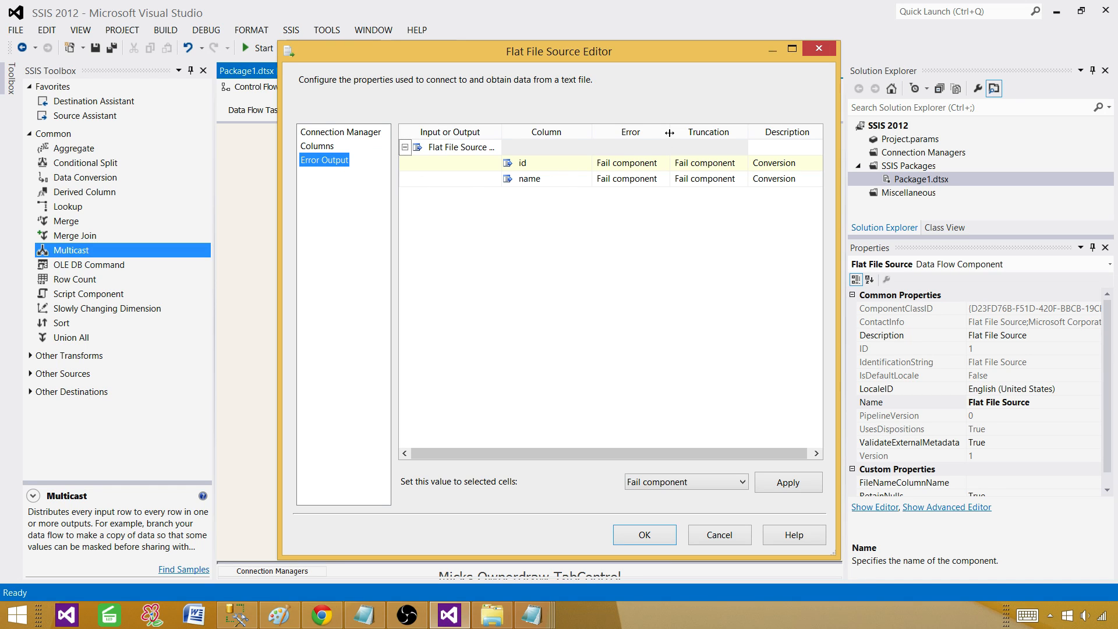
drag(669, 133, 682, 133)
click(537, 166)
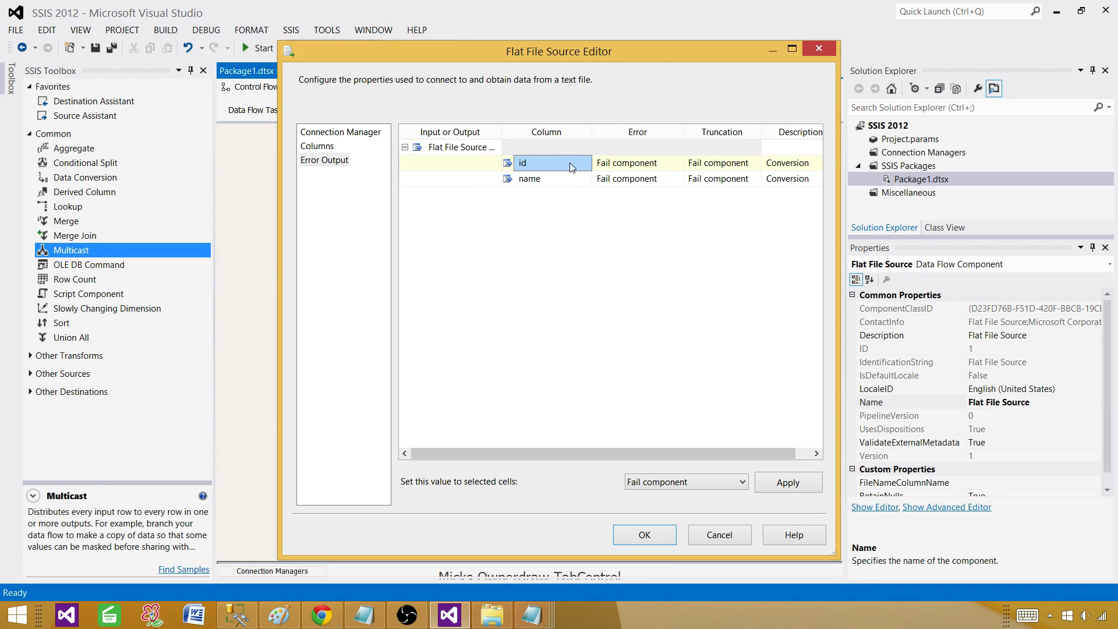
Step: Restore SourceFile.txt row 2 to 1a,aamir in Notepad
click(487, 613)
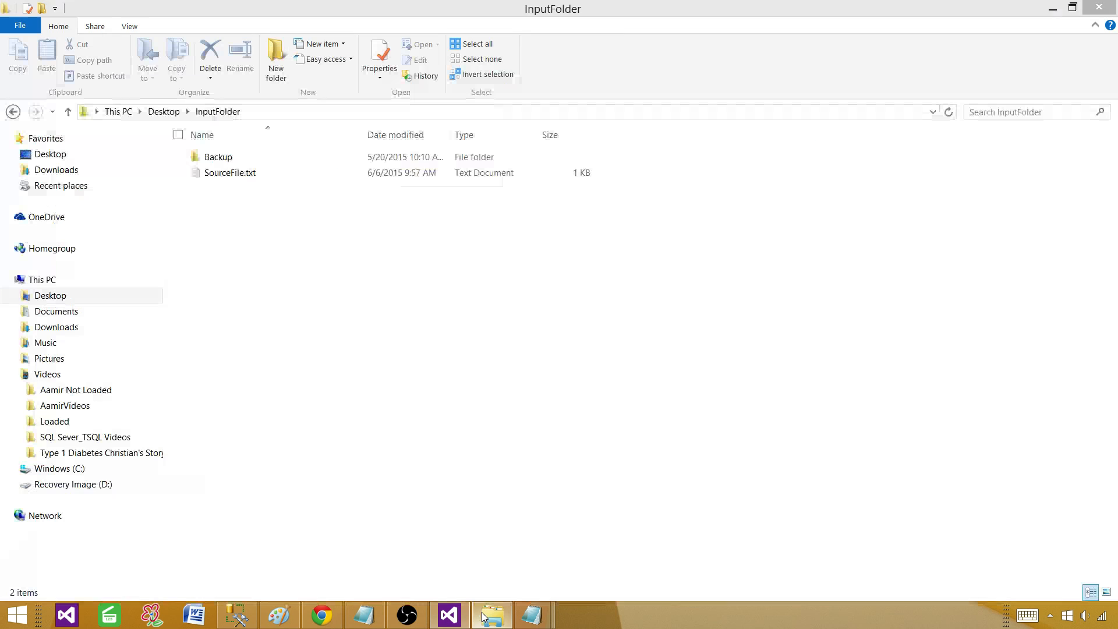
click(242, 178)
double_click(241, 178)
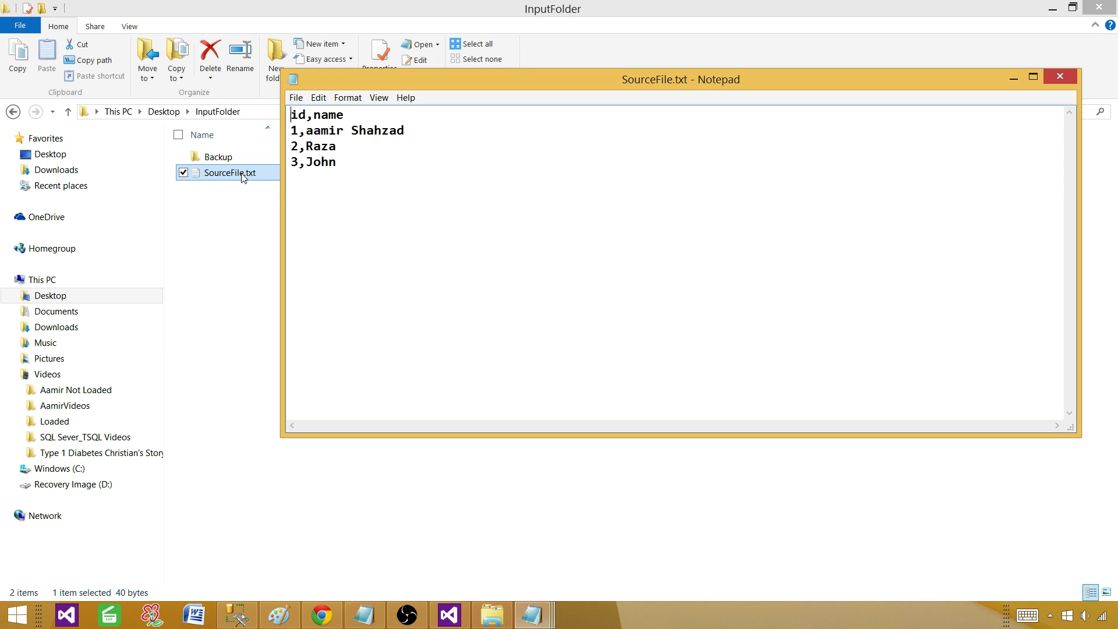
drag(410, 130, 350, 131)
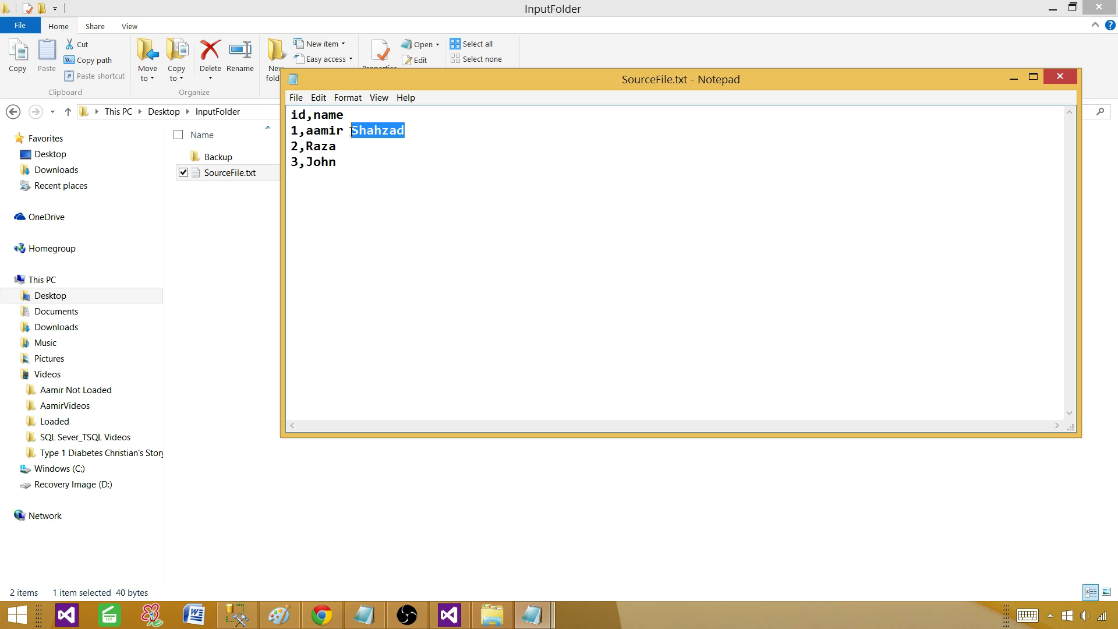
key(Delete)
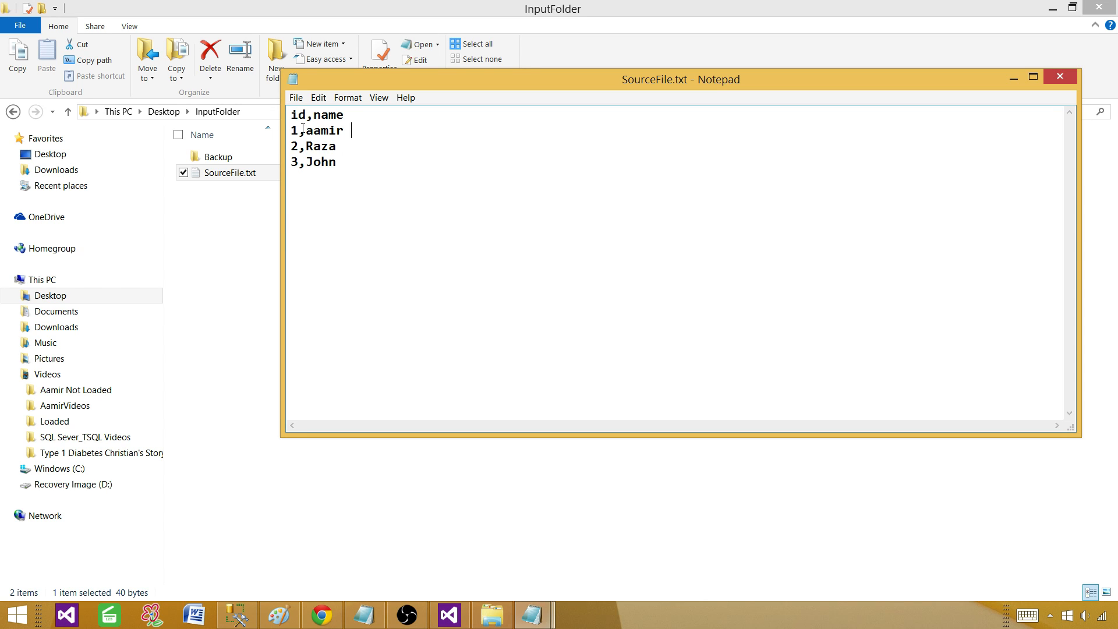
text(a)
Step: Save and close SourceFile.txt, returning to the Flat File Source Editor
key(ctrl+s)
click(1066, 79)
click(524, 545)
Step: Set the id column's Error handling to Ignore failure in the Error Output grid
click(451, 611)
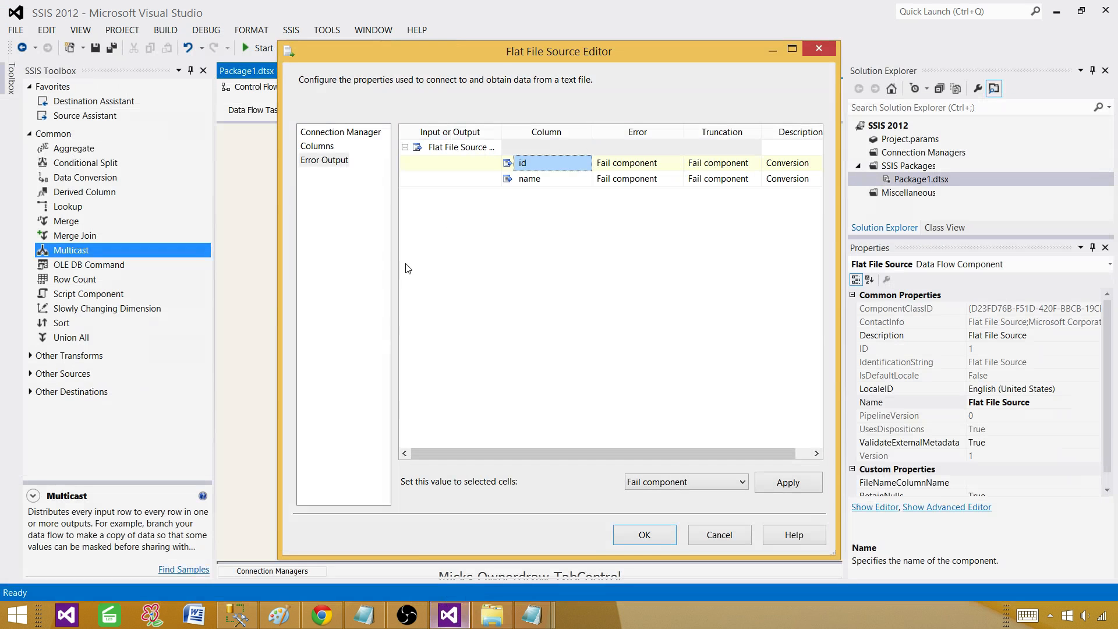
click(628, 166)
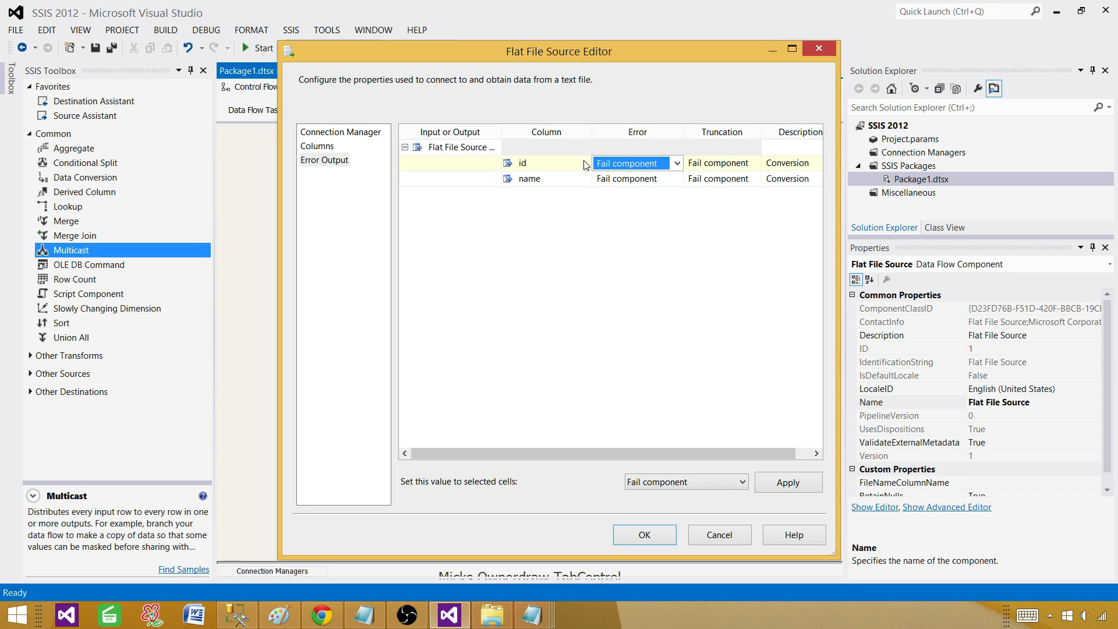
click(632, 165)
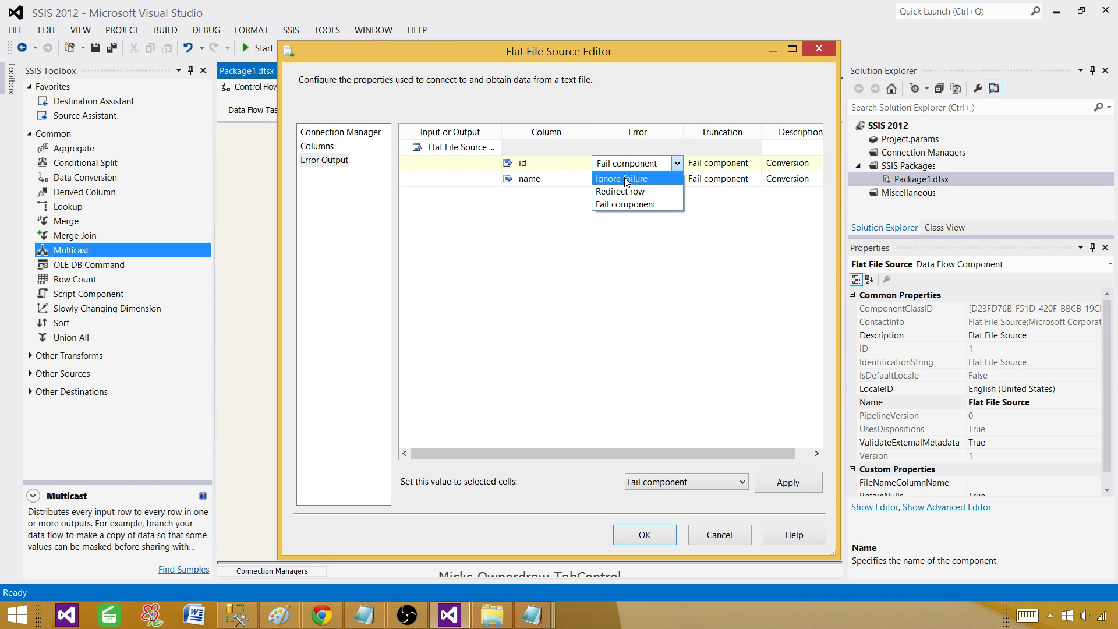
click(626, 180)
click(638, 255)
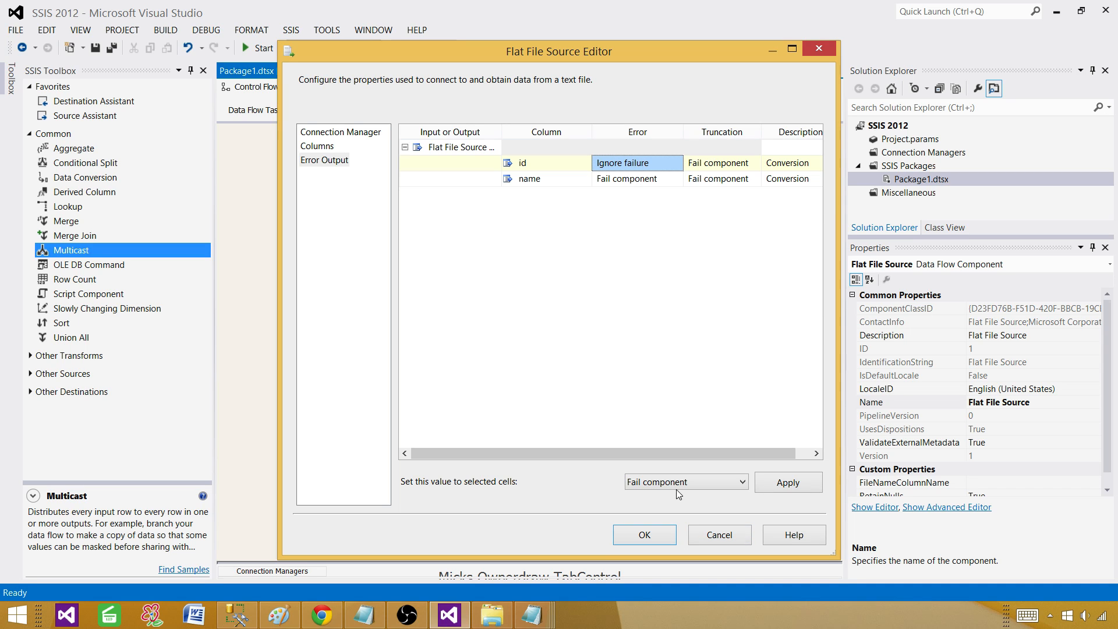
click(791, 485)
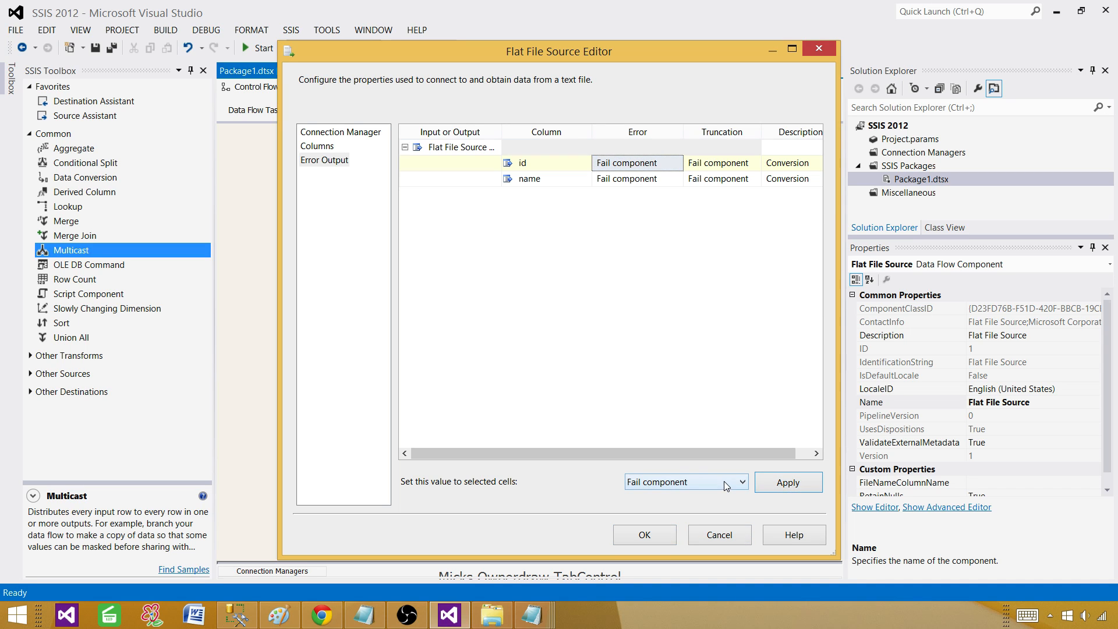
Step: Apply Ignore failure to the selected id cell and confirm the Flat File Source Editor
click(661, 166)
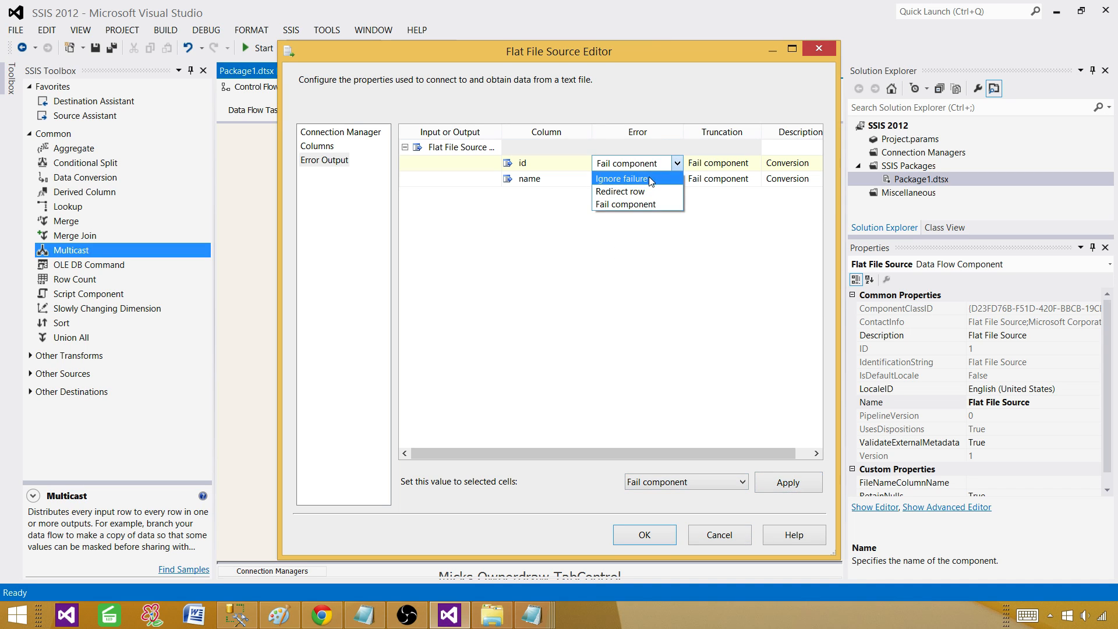
click(650, 178)
click(698, 485)
click(690, 505)
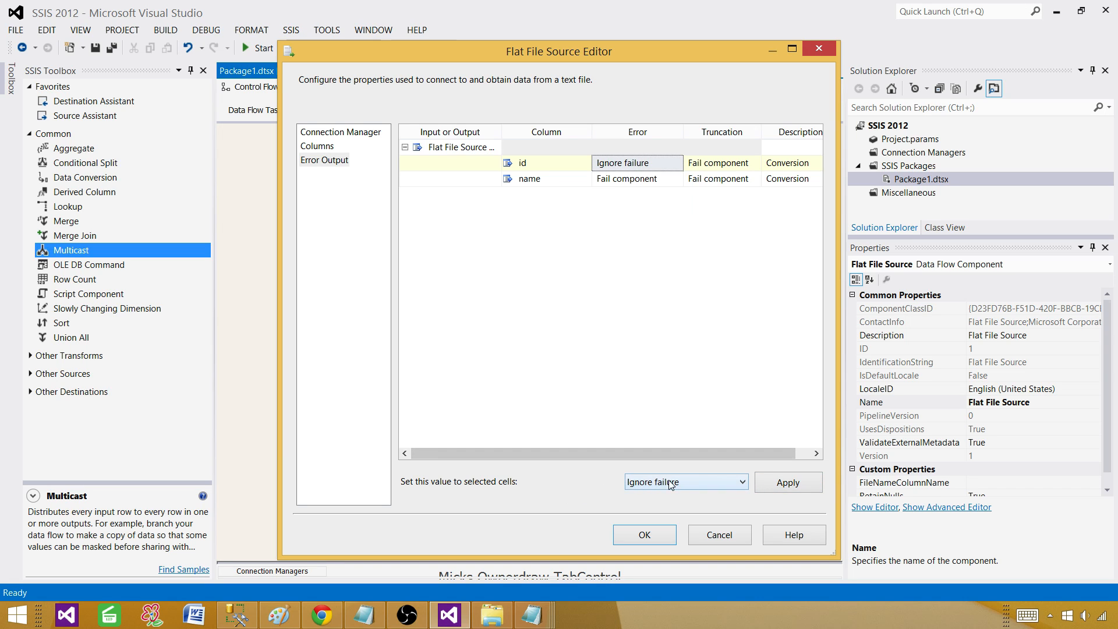
click(776, 487)
click(620, 532)
Step: Run the package, inspect rows NULL/aamir, 2/Raza, 3/John in the data viewer, then let it finish
click(312, 157)
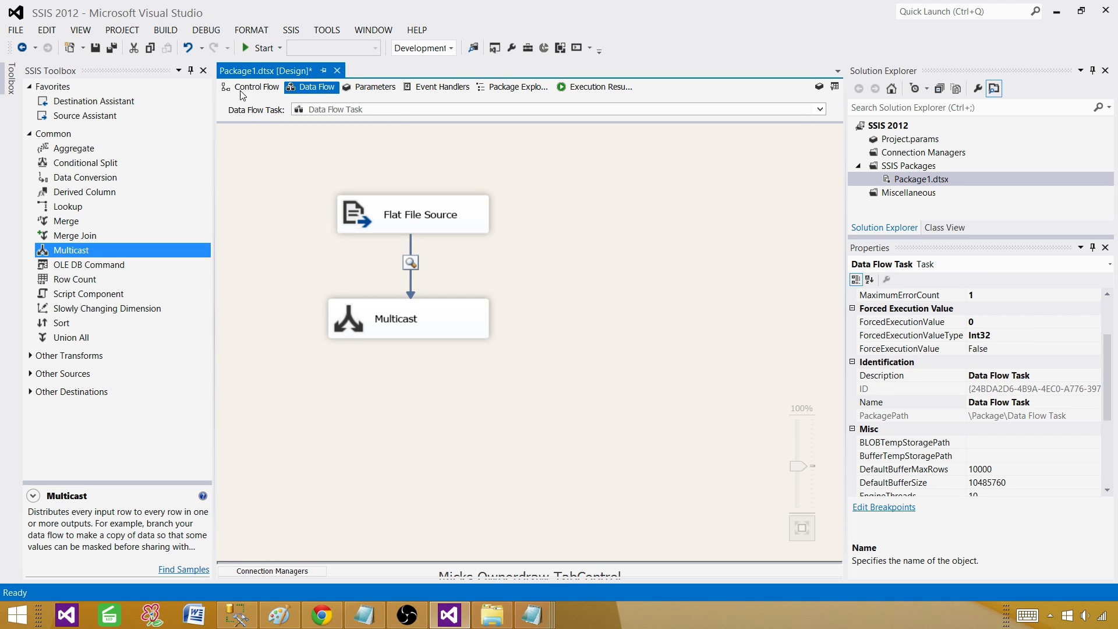
click(248, 52)
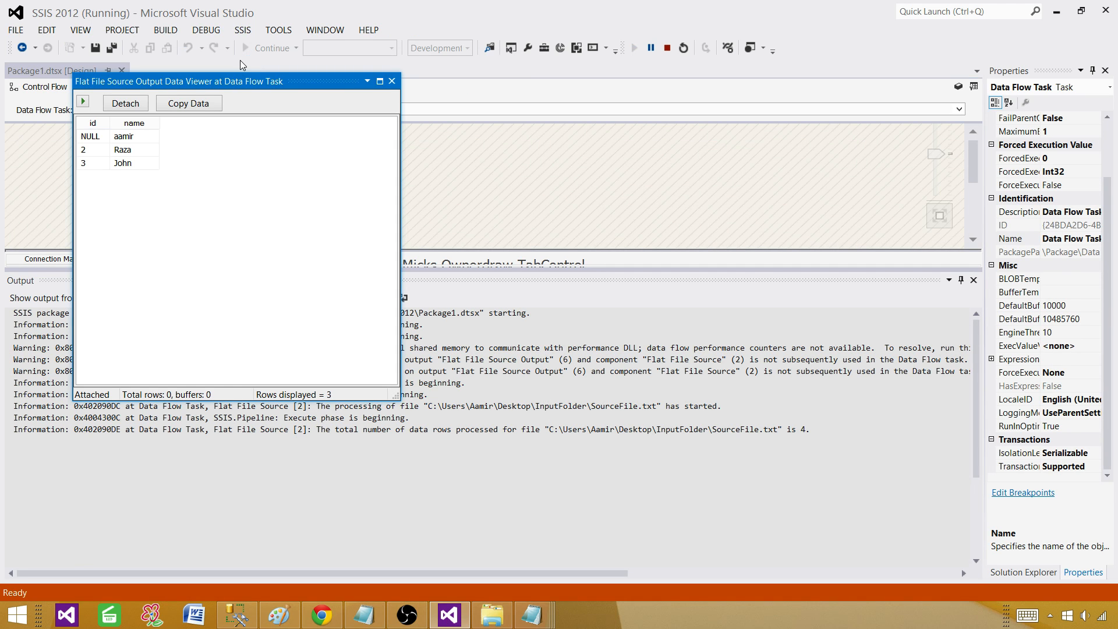
drag(237, 82, 590, 99)
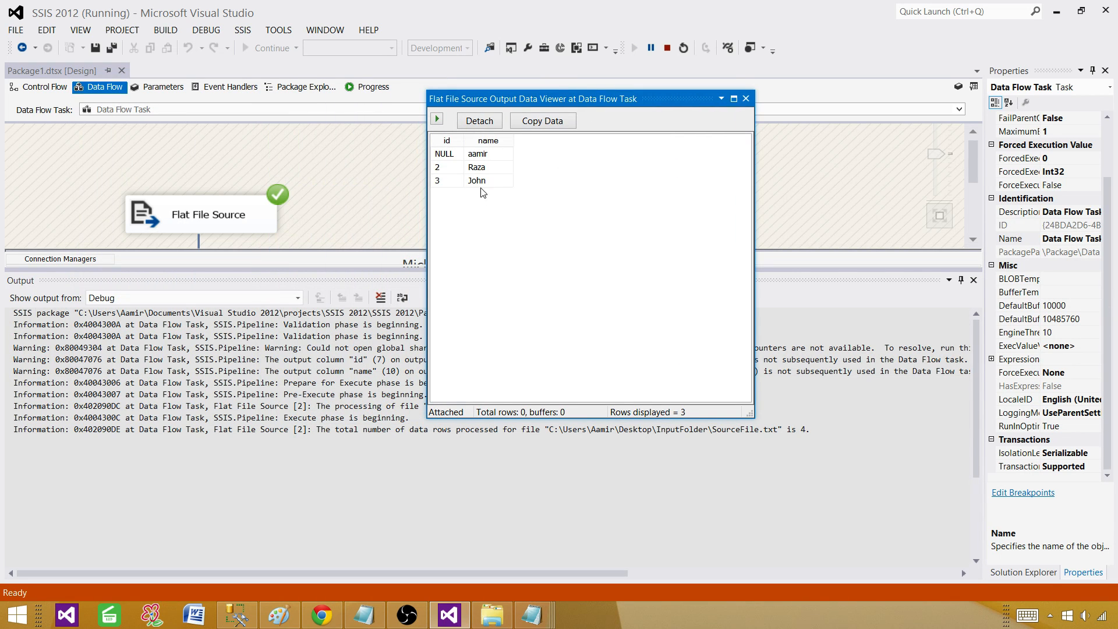
drag(462, 143, 513, 142)
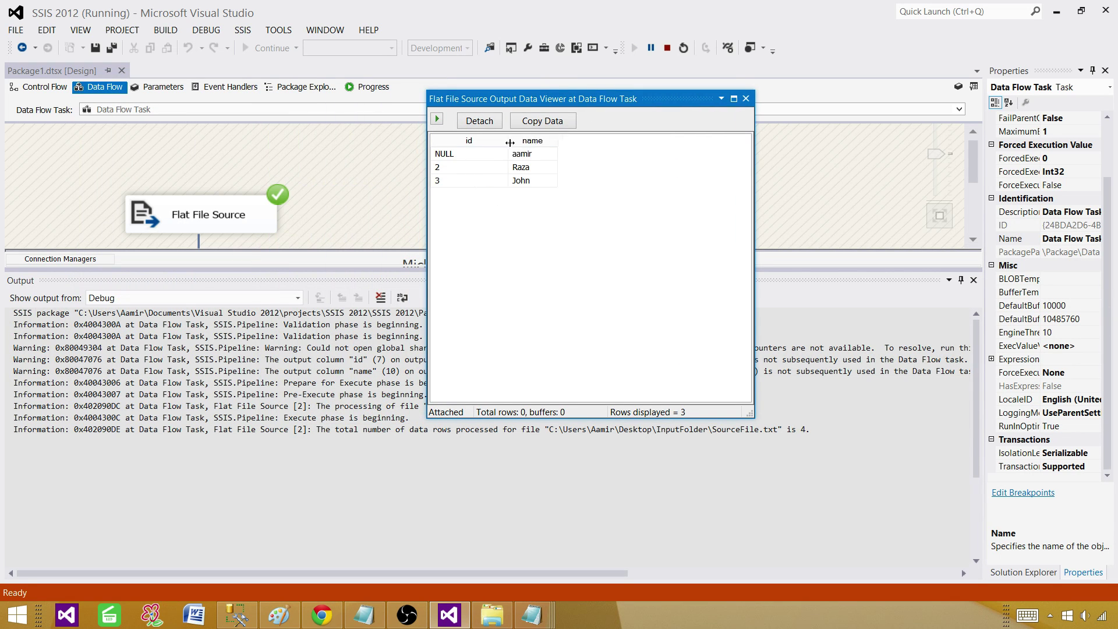
click(485, 158)
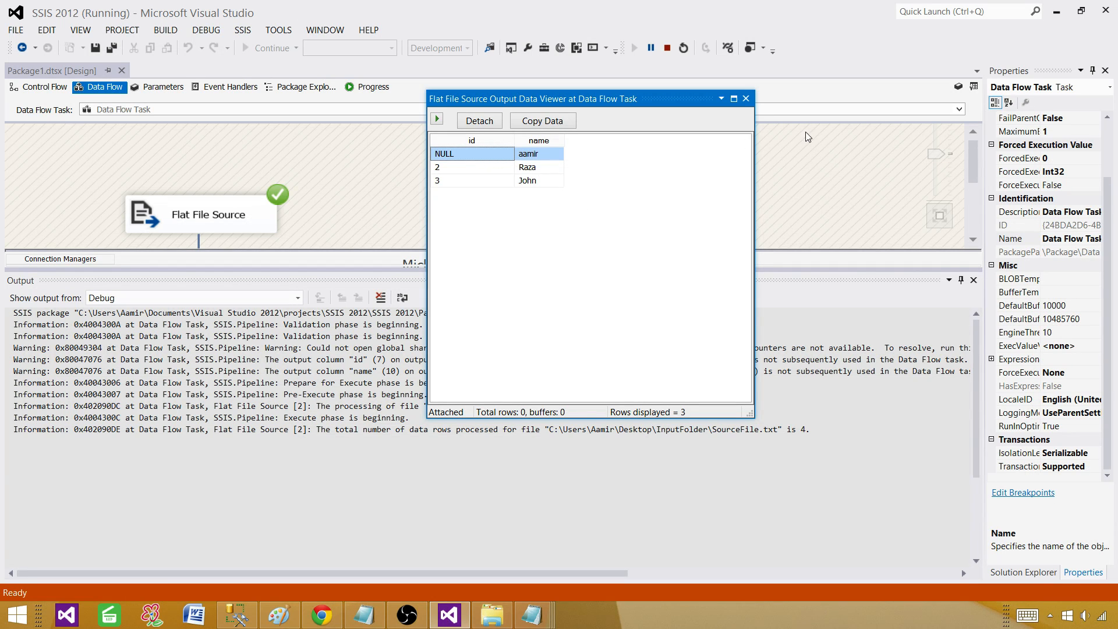
click(747, 98)
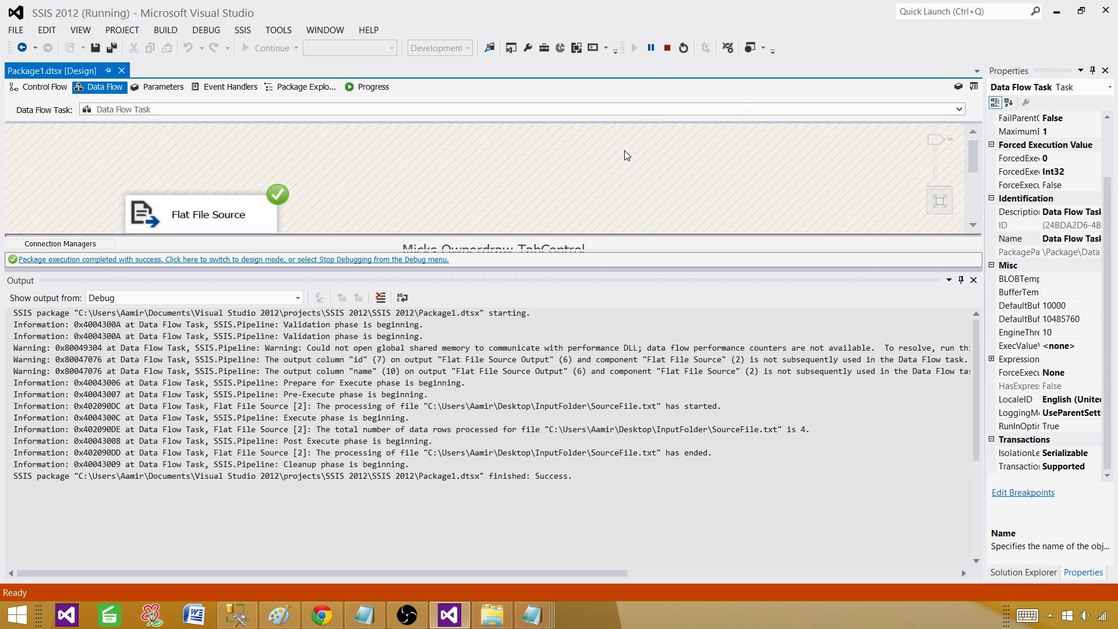
Step: Stop debugging, add a second Multicast and connect the Flat File Source error output to it
click(668, 48)
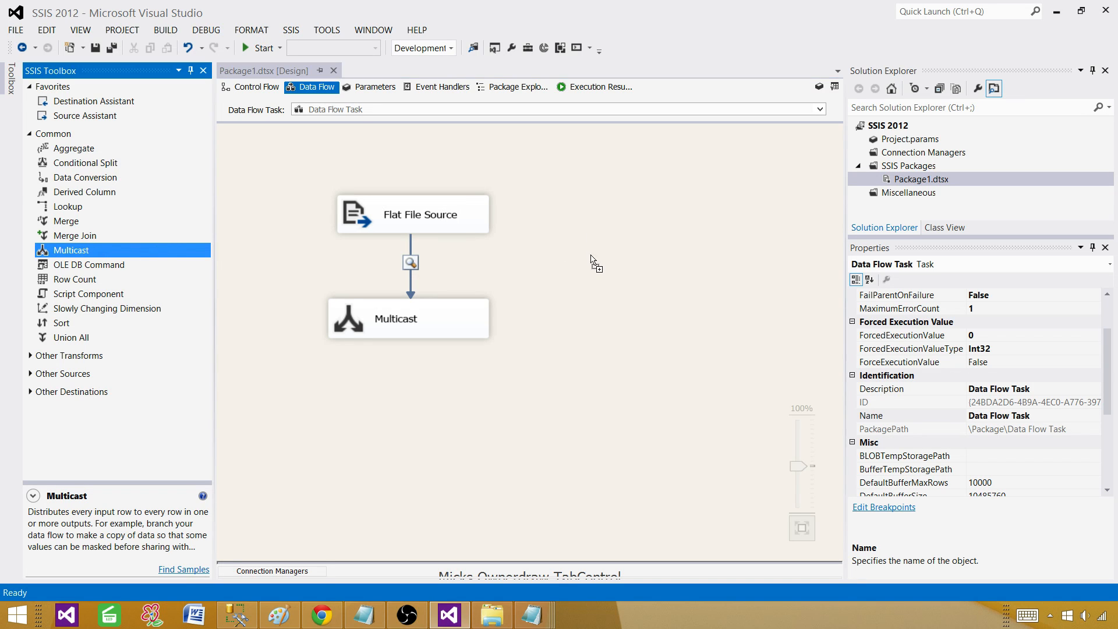
drag(79, 249, 595, 265)
click(451, 221)
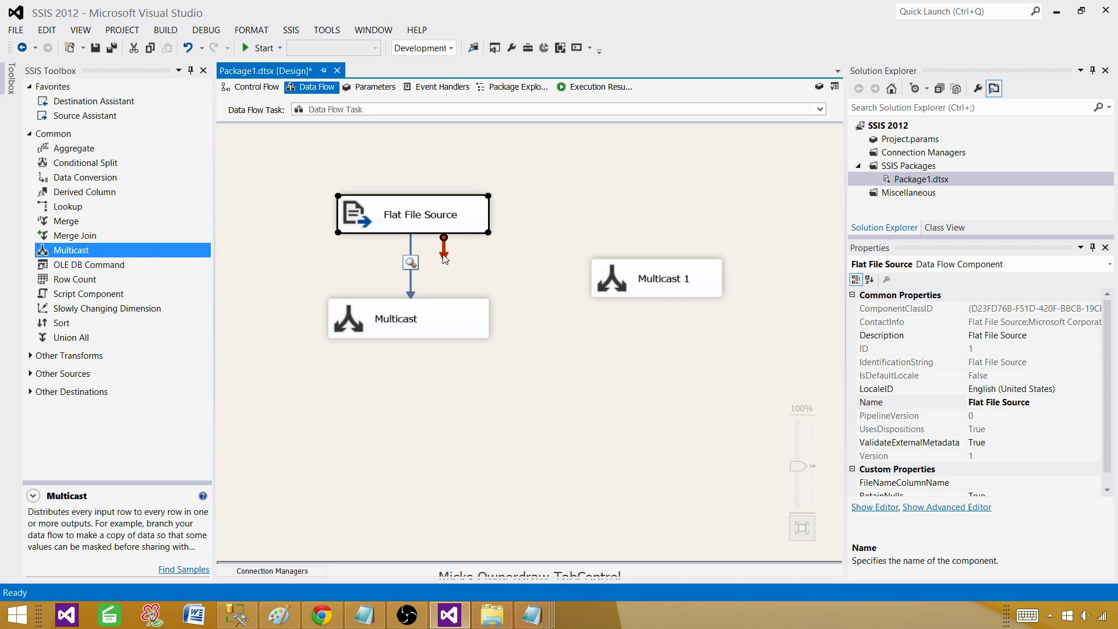
drag(444, 257, 650, 283)
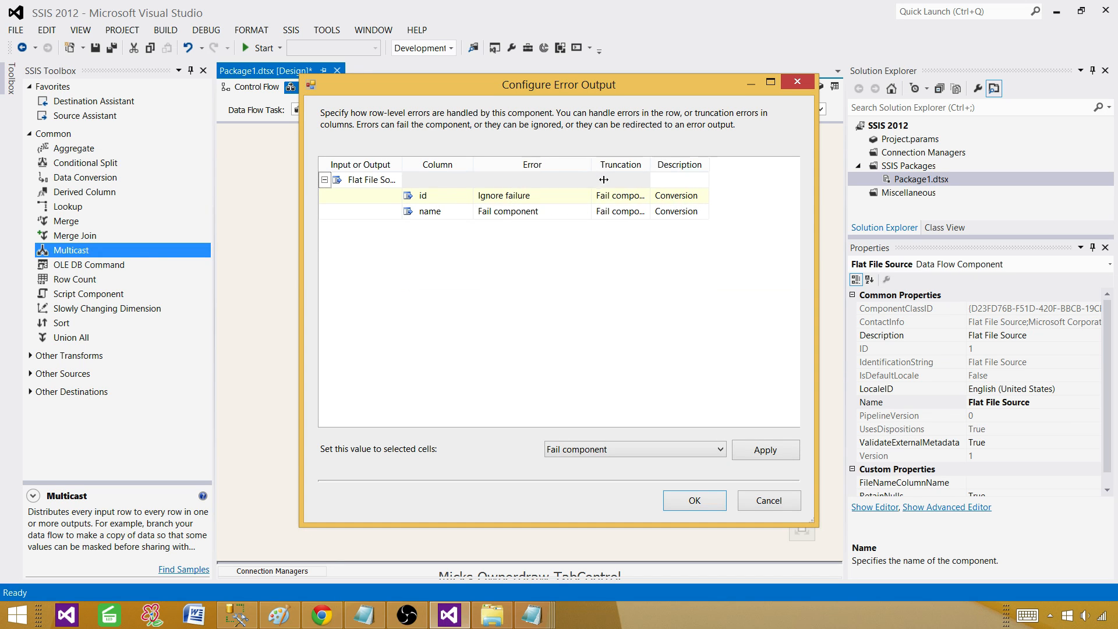
Step: Set id conversion errors to Redirect row and confirm the error output configuration
click(552, 195)
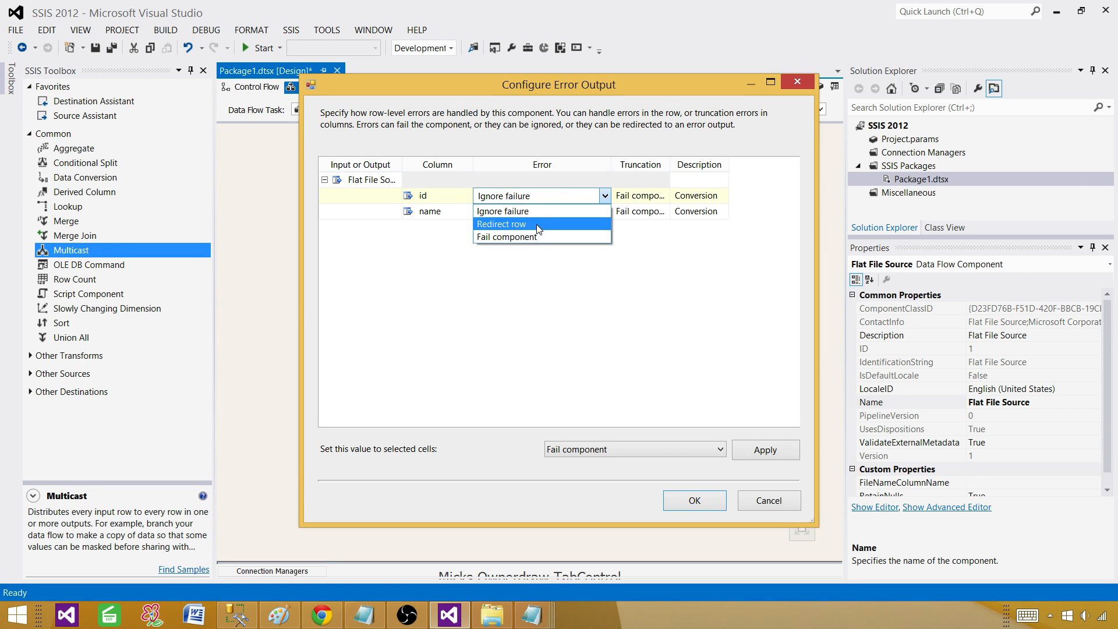
click(512, 229)
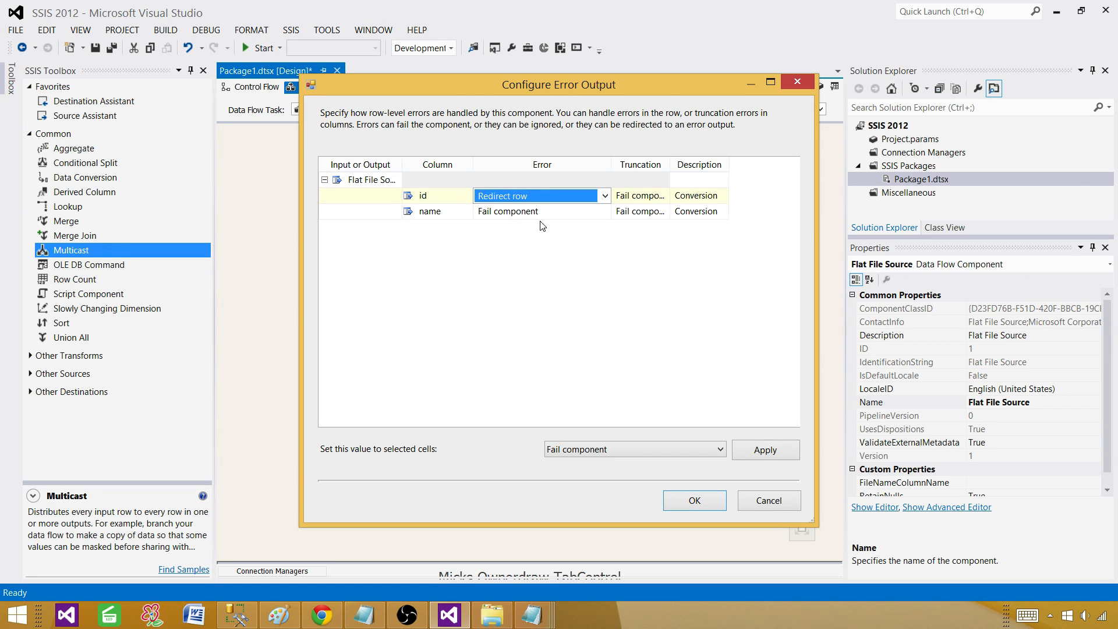
click(690, 449)
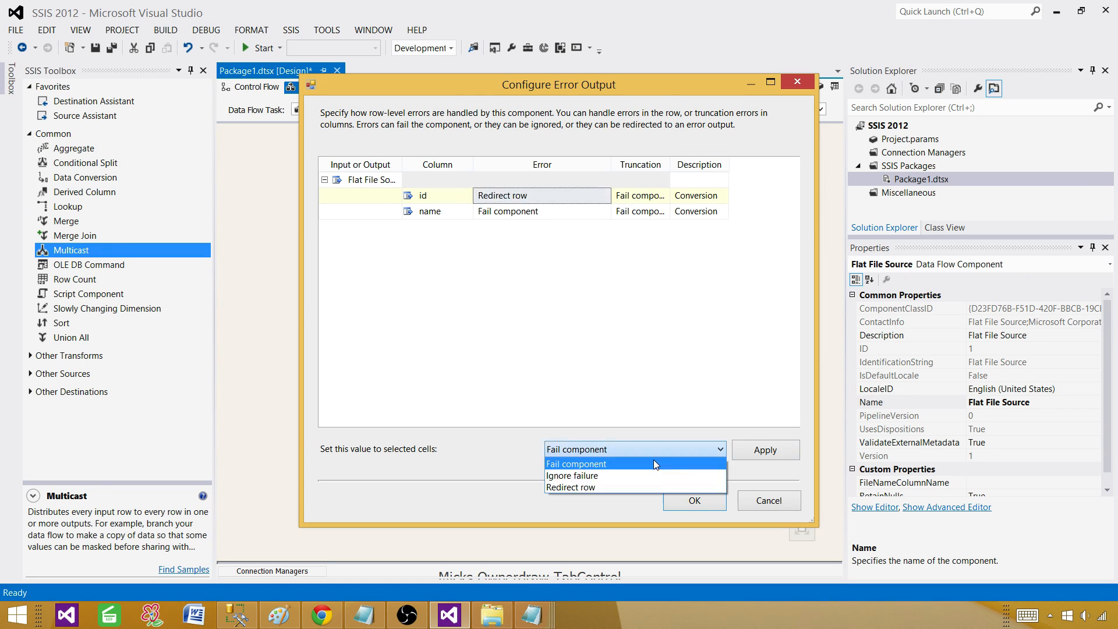
click(627, 485)
click(784, 451)
click(694, 501)
click(441, 216)
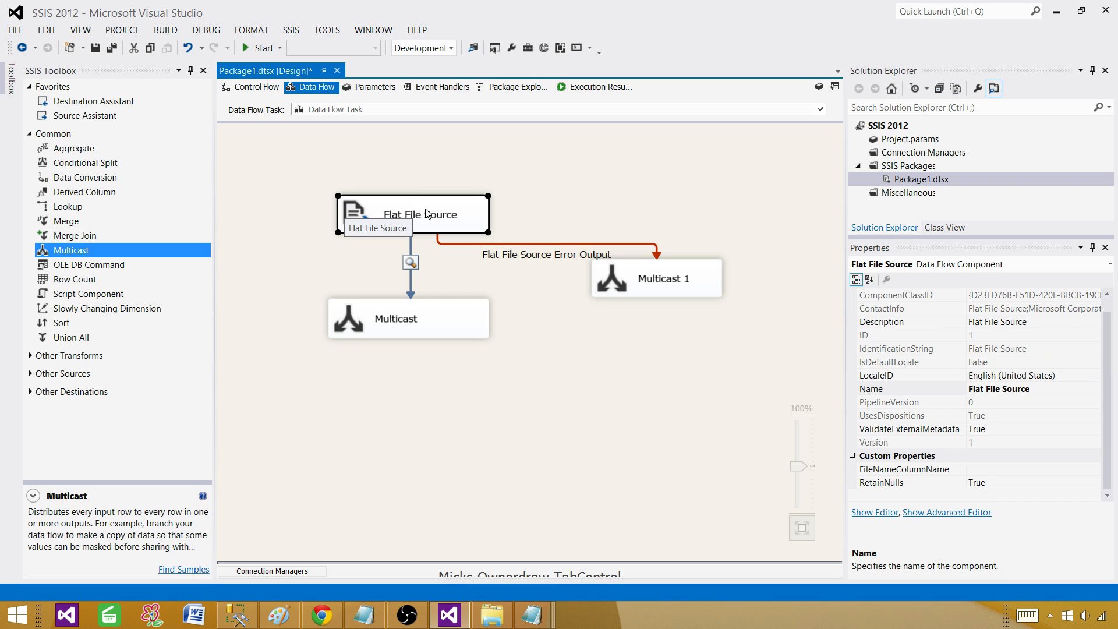
Step: Rename Multicast 1 to Error Multicast
click(432, 313)
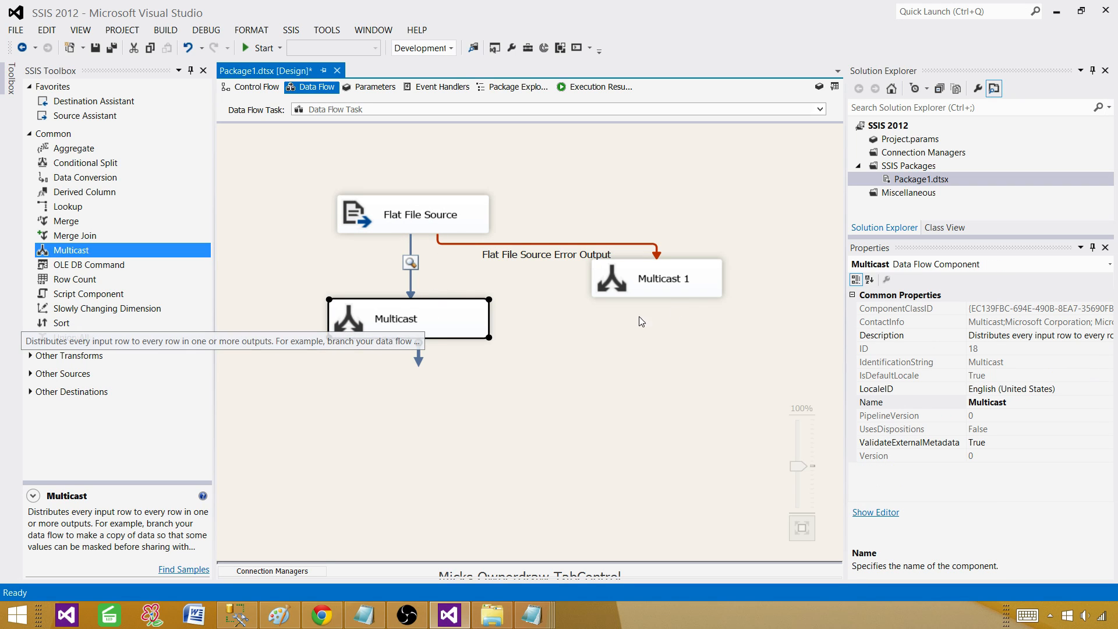
click(691, 284)
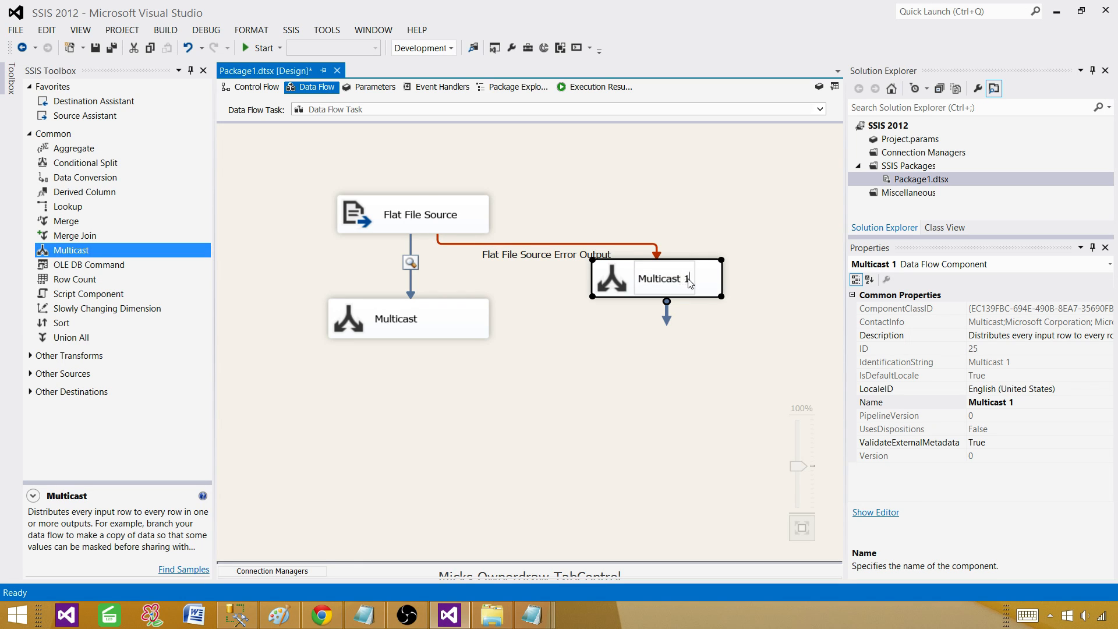
text(Error Multicast)
click(519, 371)
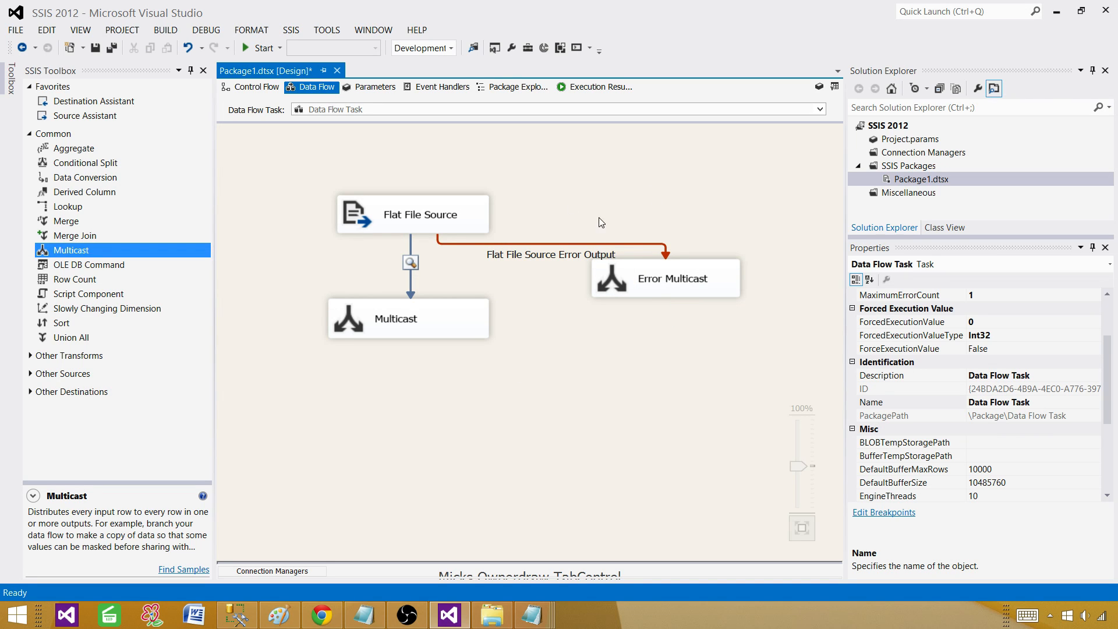
Step: Rerun the package, review the Raza and John rows in the data viewer, then let it finish
click(262, 48)
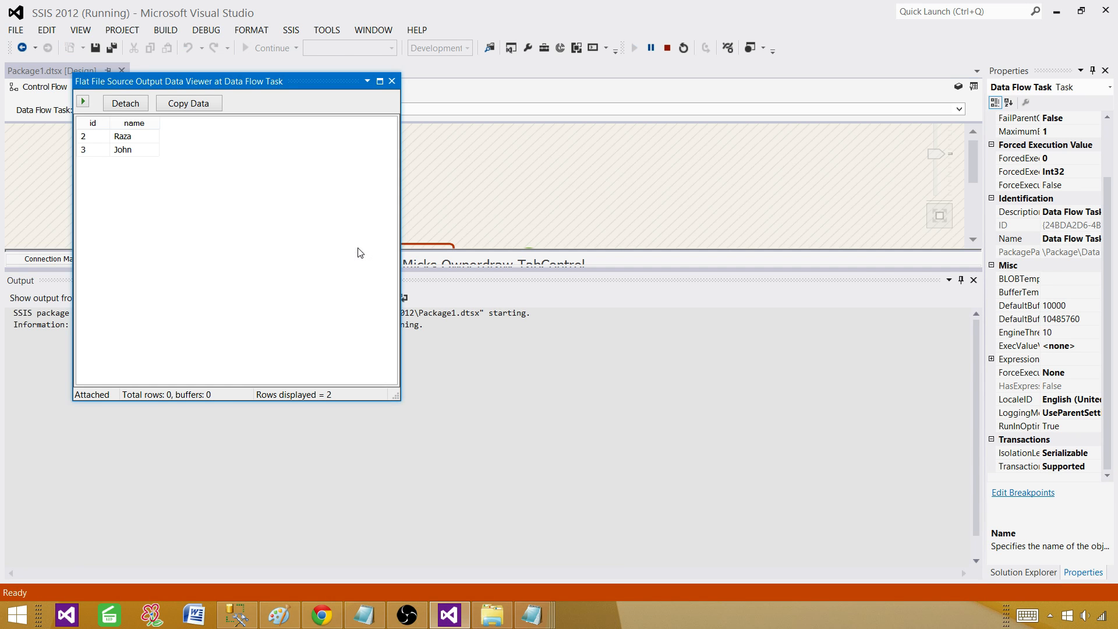
click(100, 138)
click(102, 149)
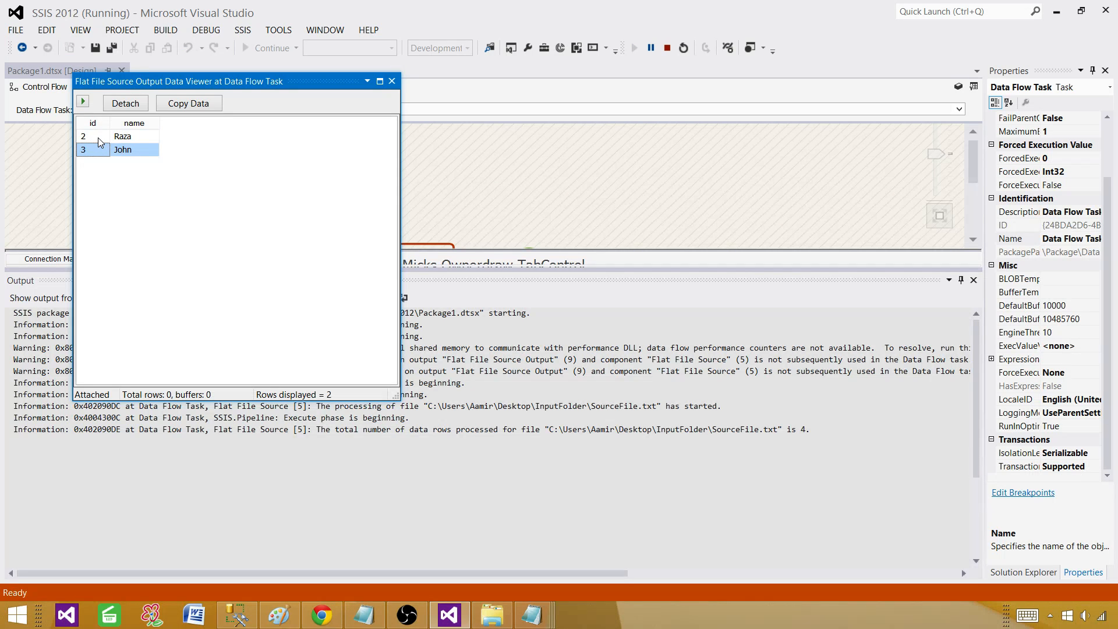
click(101, 138)
click(118, 150)
click(391, 81)
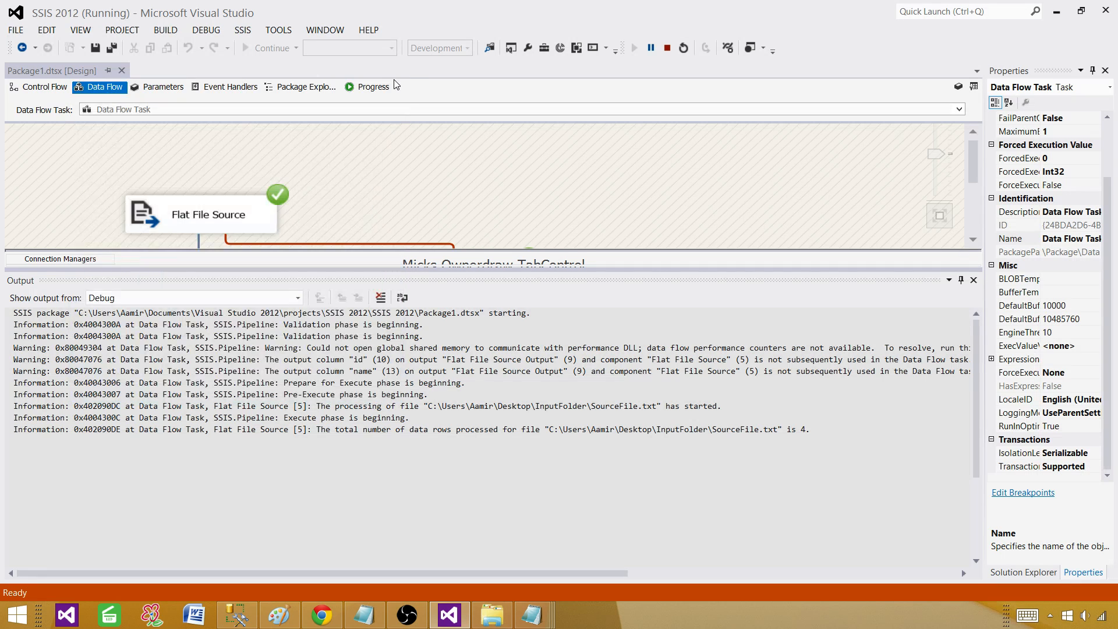
Step: Stop debugging and enable a Data Viewer on the error output path
click(668, 49)
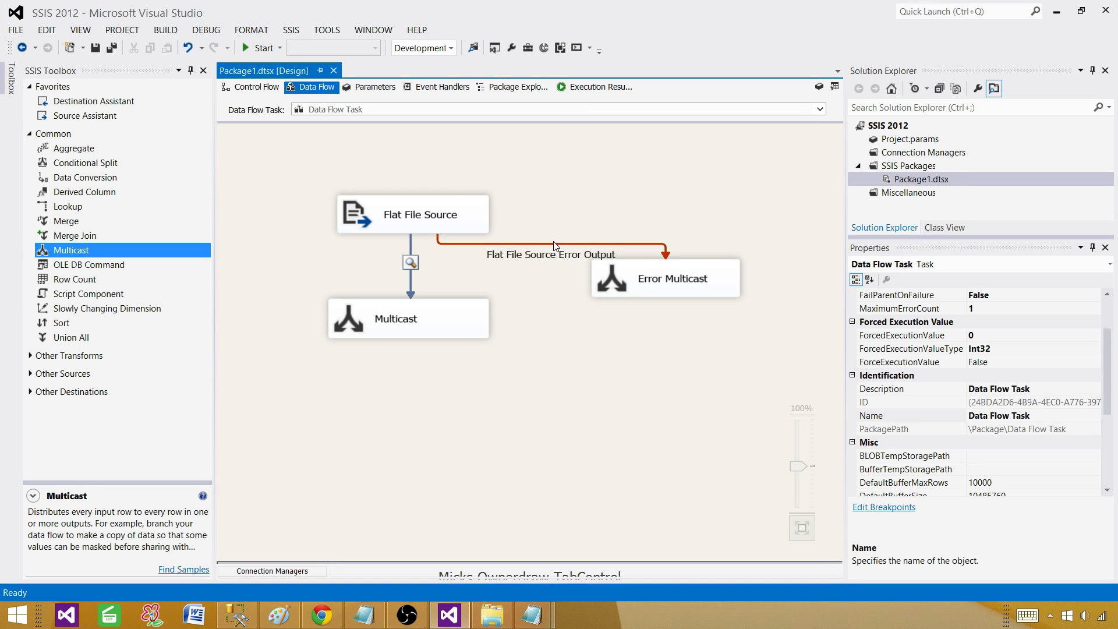
double_click(552, 245)
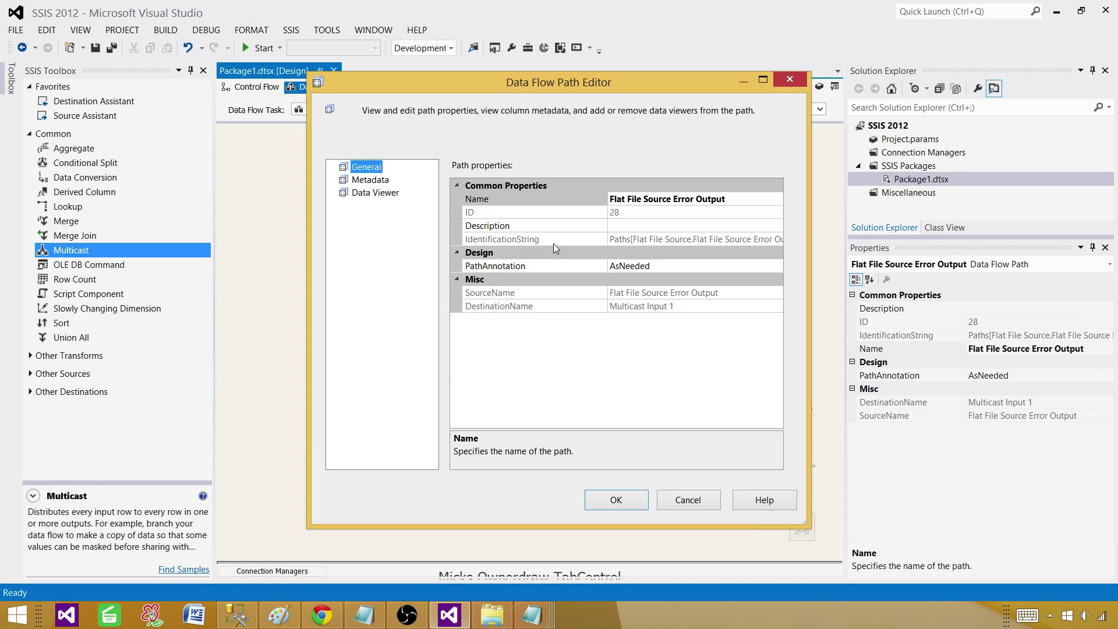
click(426, 195)
click(454, 169)
click(616, 499)
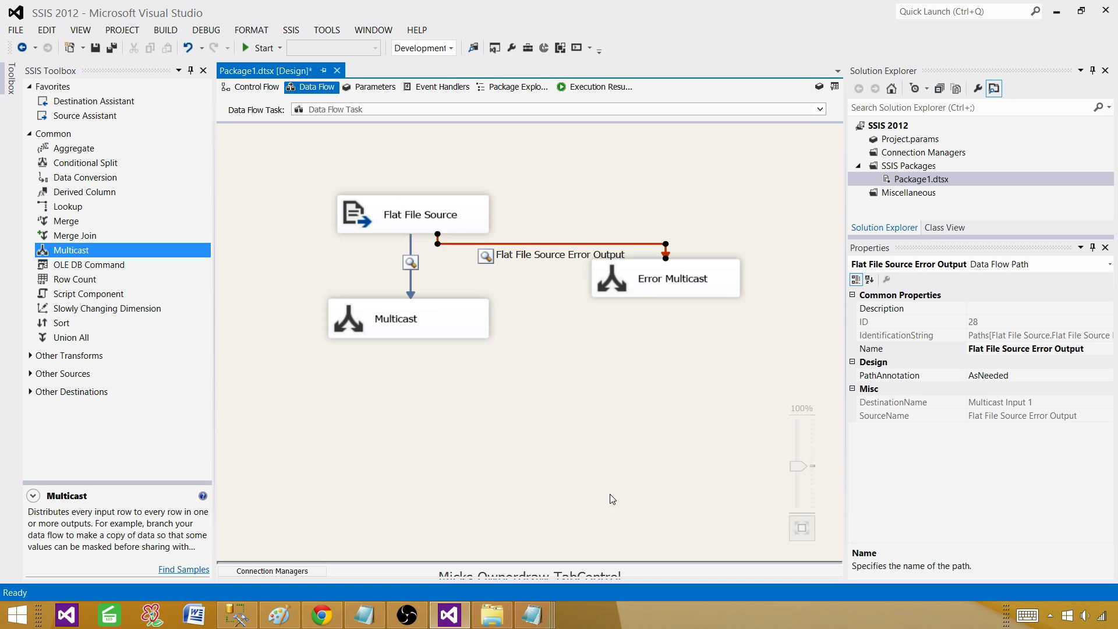
click(551, 180)
Step: Run the package and arrange the normal and error-output data viewers, maximizing the error viewer
click(260, 48)
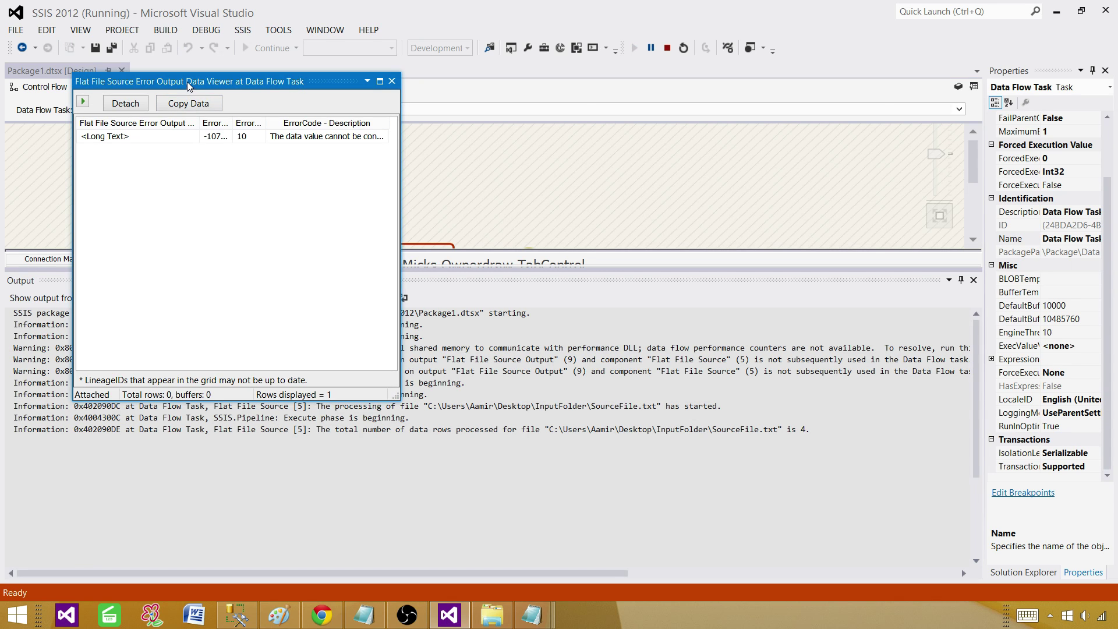
drag(194, 82, 700, 105)
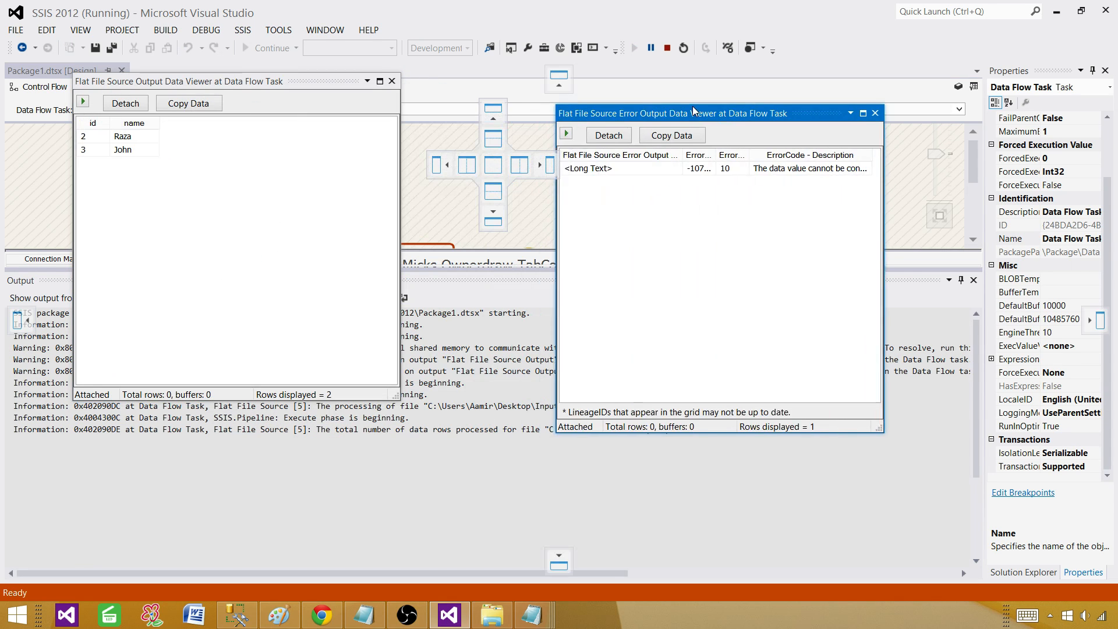
click(122, 82)
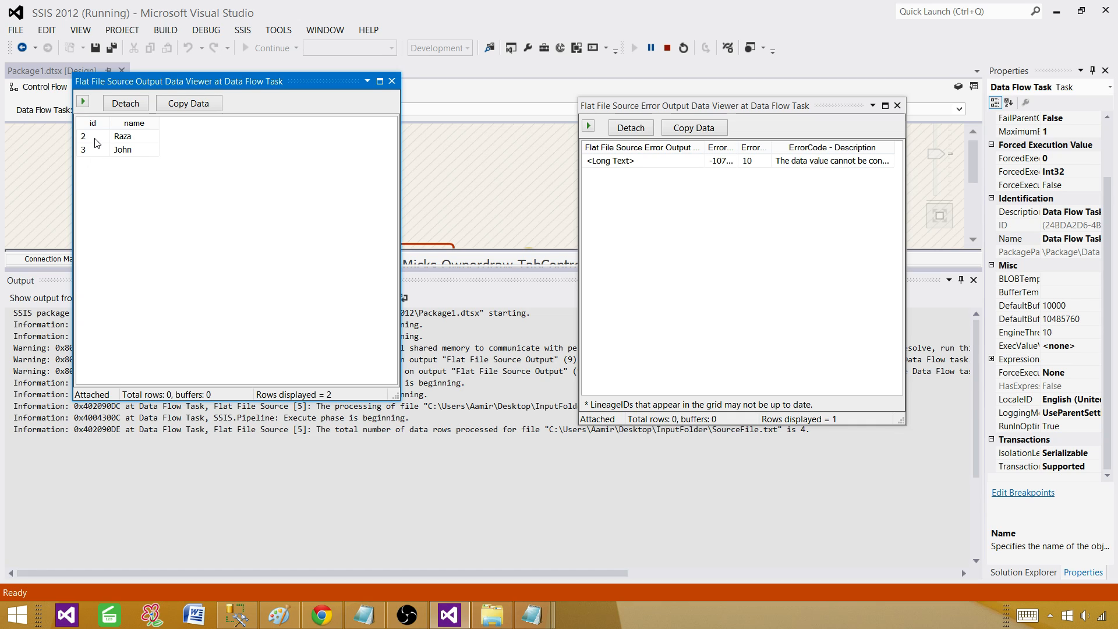
click(781, 187)
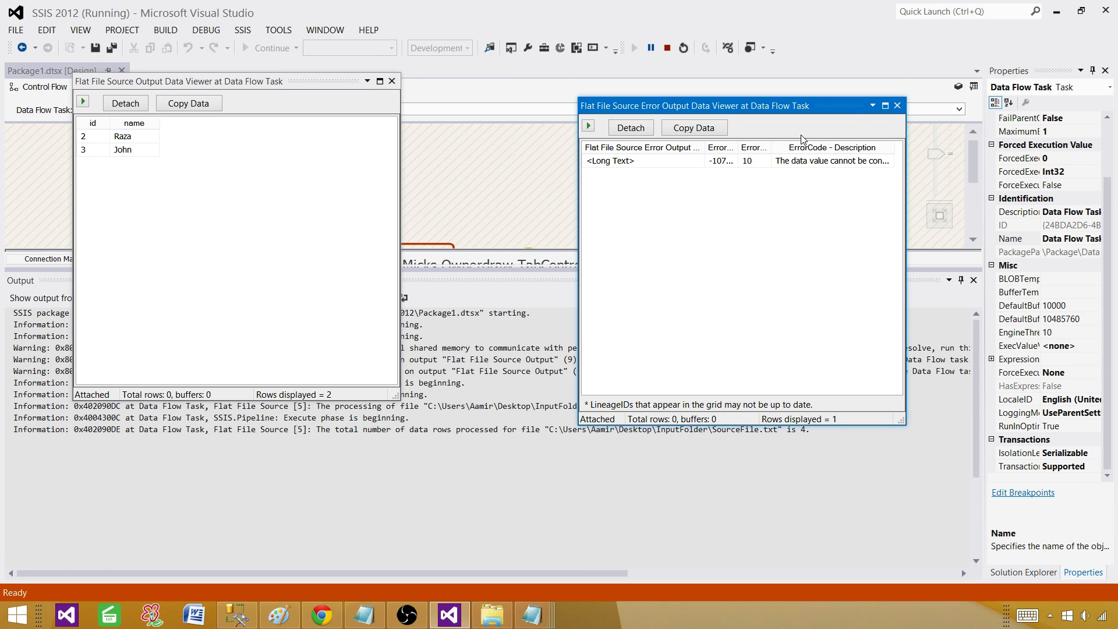
click(884, 106)
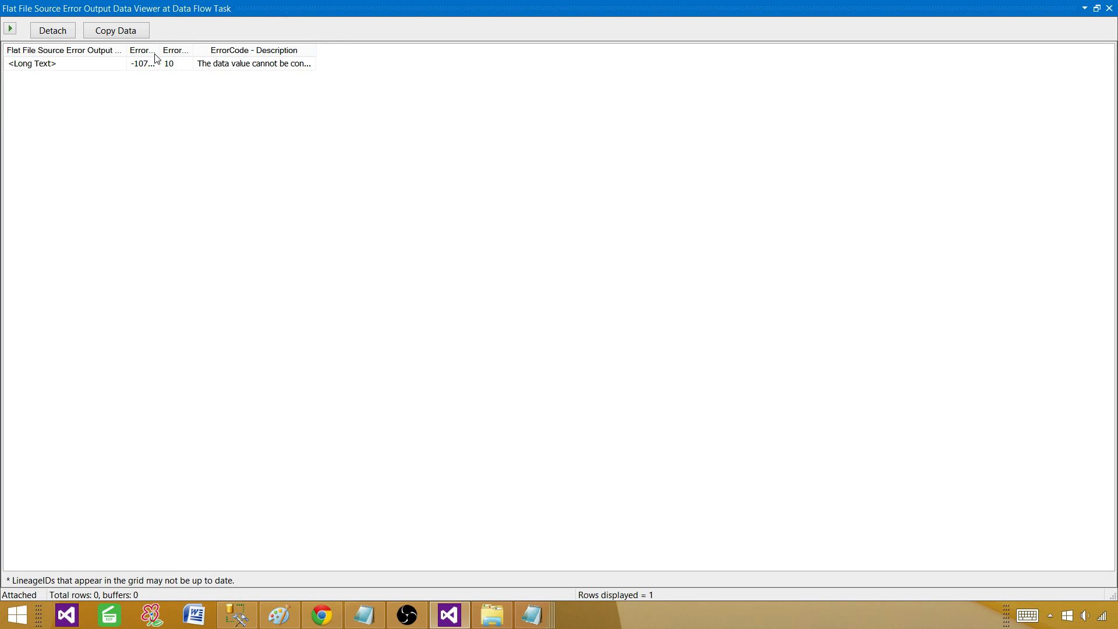
drag(126, 50, 210, 49)
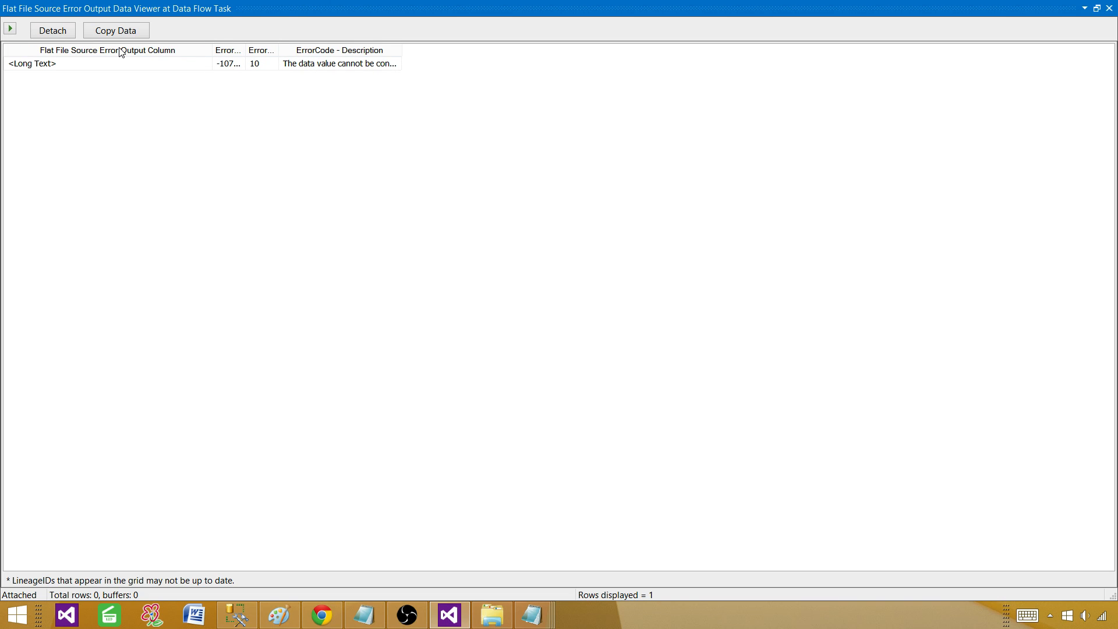
click(97, 64)
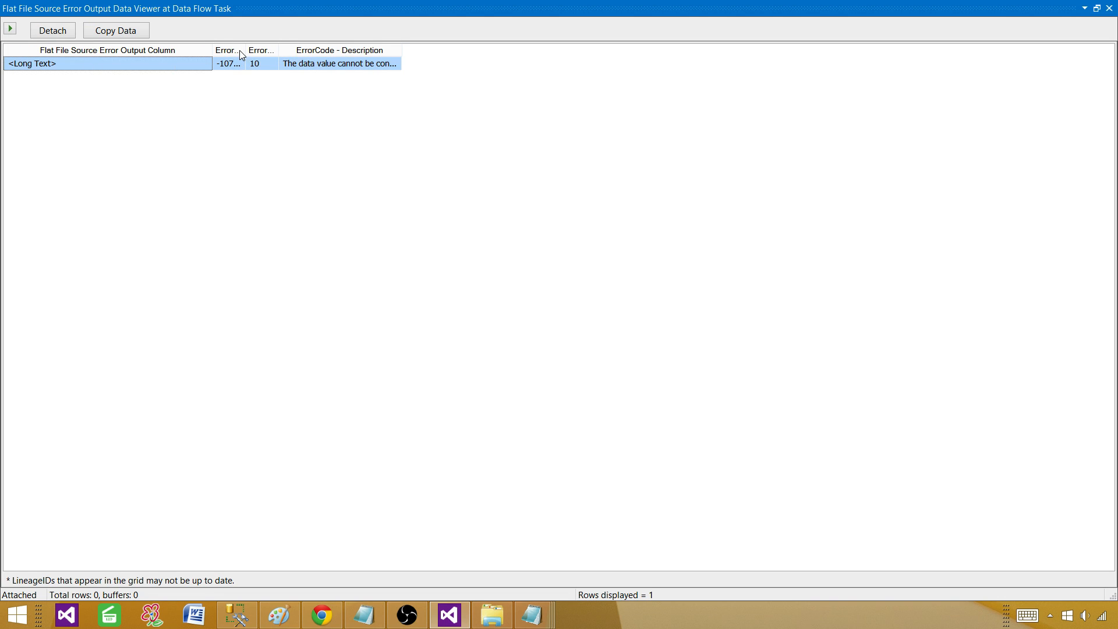
drag(245, 48, 468, 50)
click(269, 67)
click(377, 69)
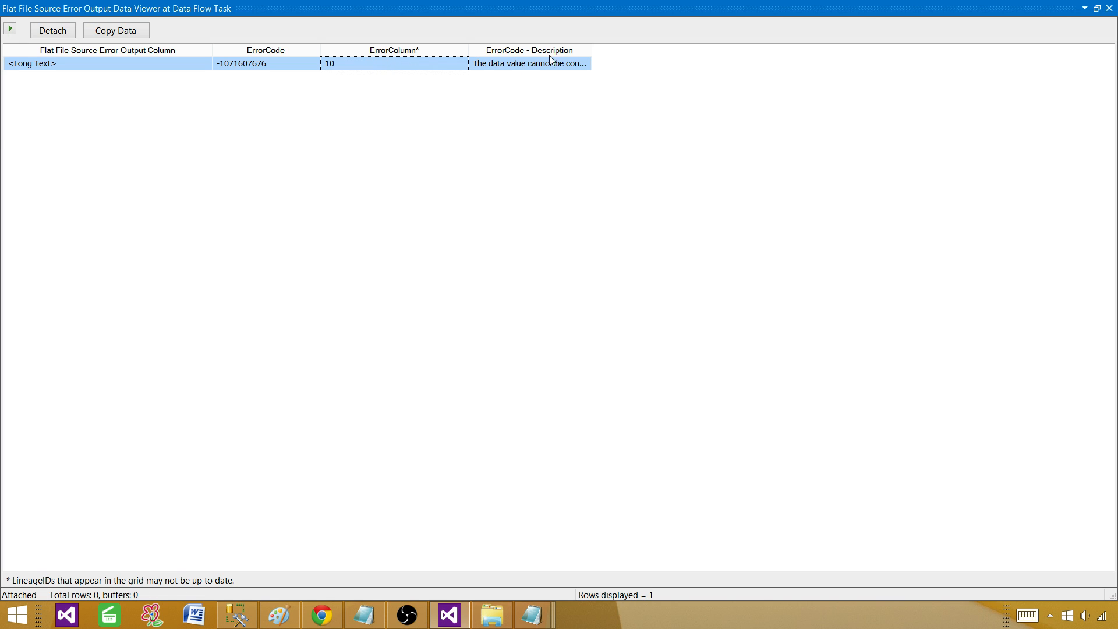
drag(592, 46, 754, 56)
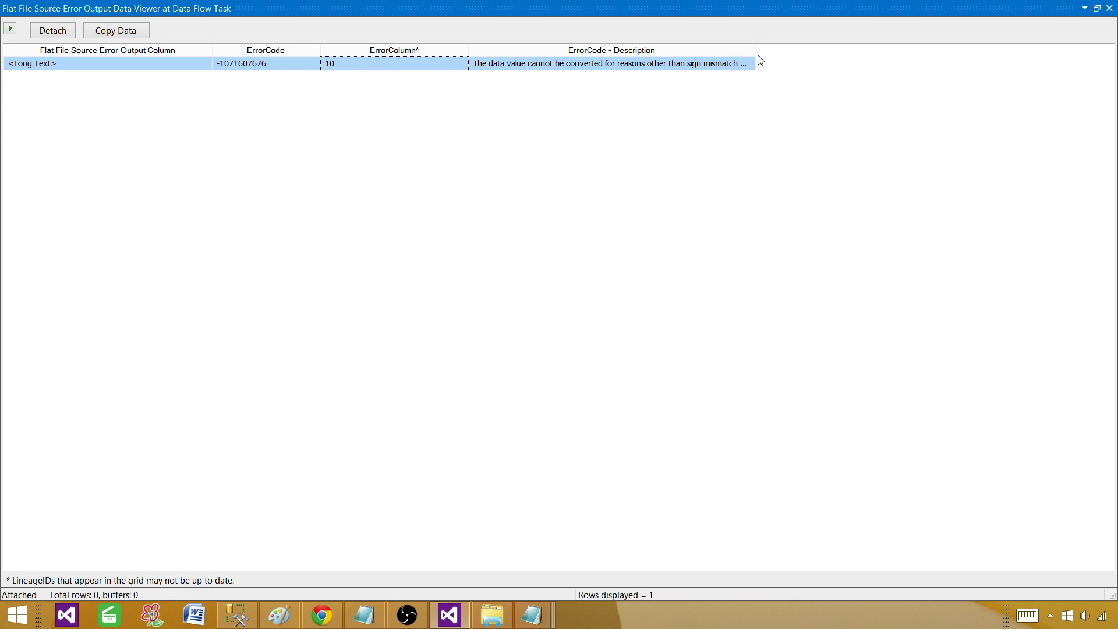
drag(756, 49, 871, 50)
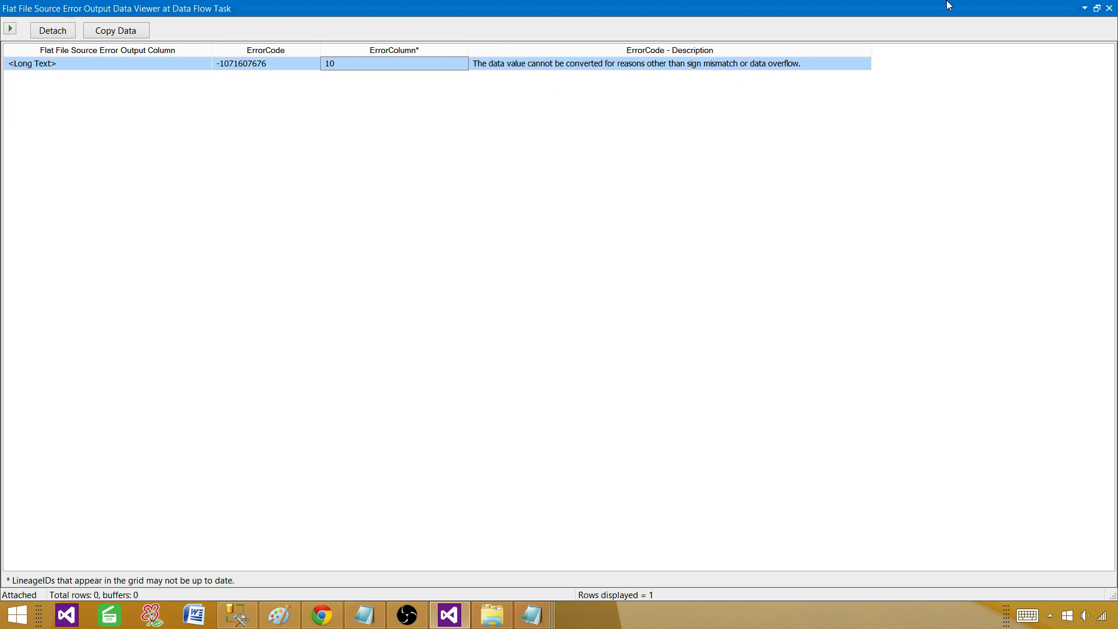
Step: Close both data viewers and the Output window to check the 2 good / 1 error row counts
click(1108, 8)
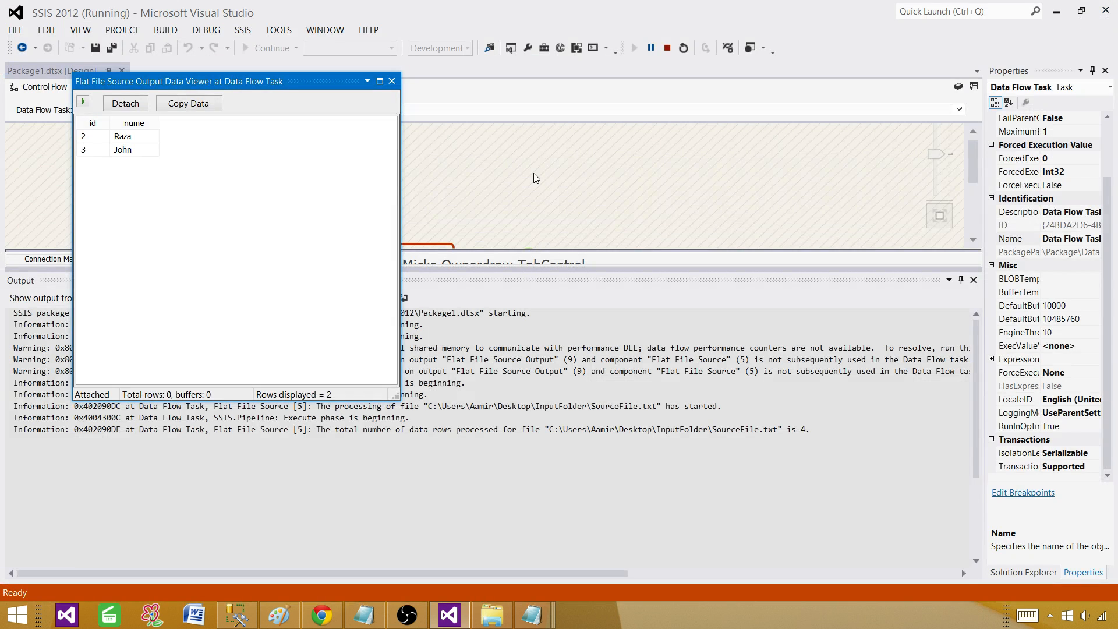
click(391, 81)
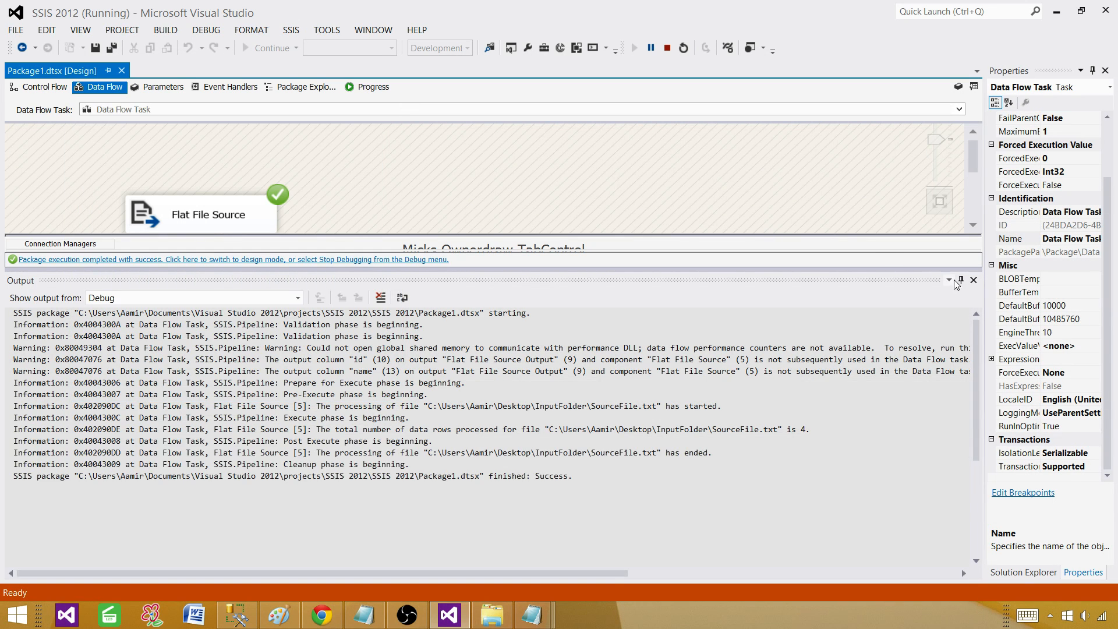
click(973, 280)
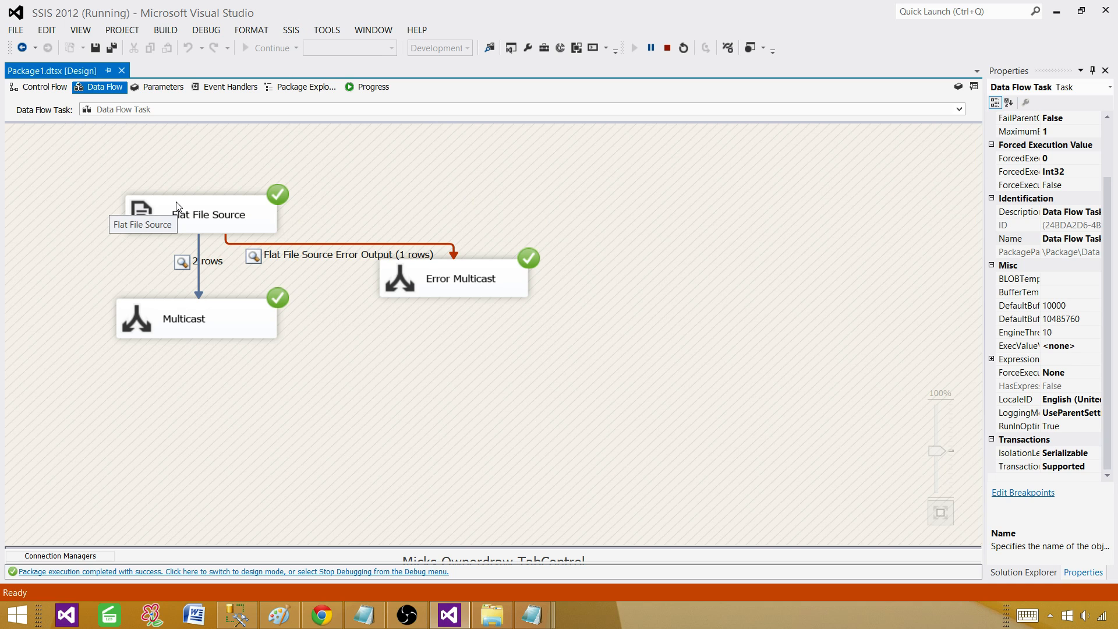
click(201, 224)
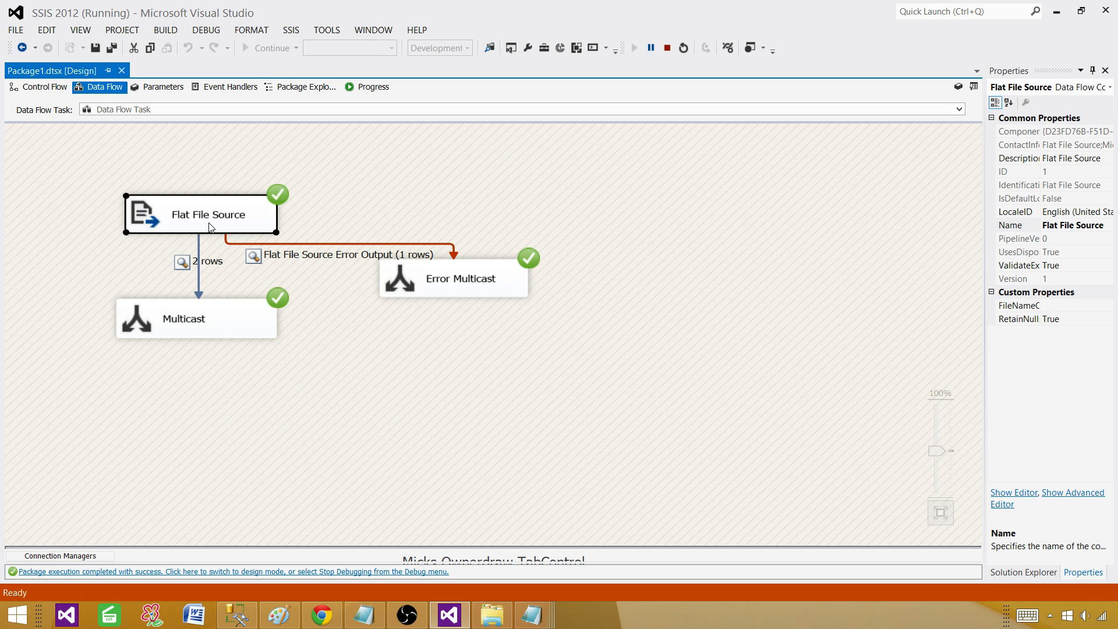
Step: Stop debugging the finished package and return to the design surface
click(700, 162)
click(667, 48)
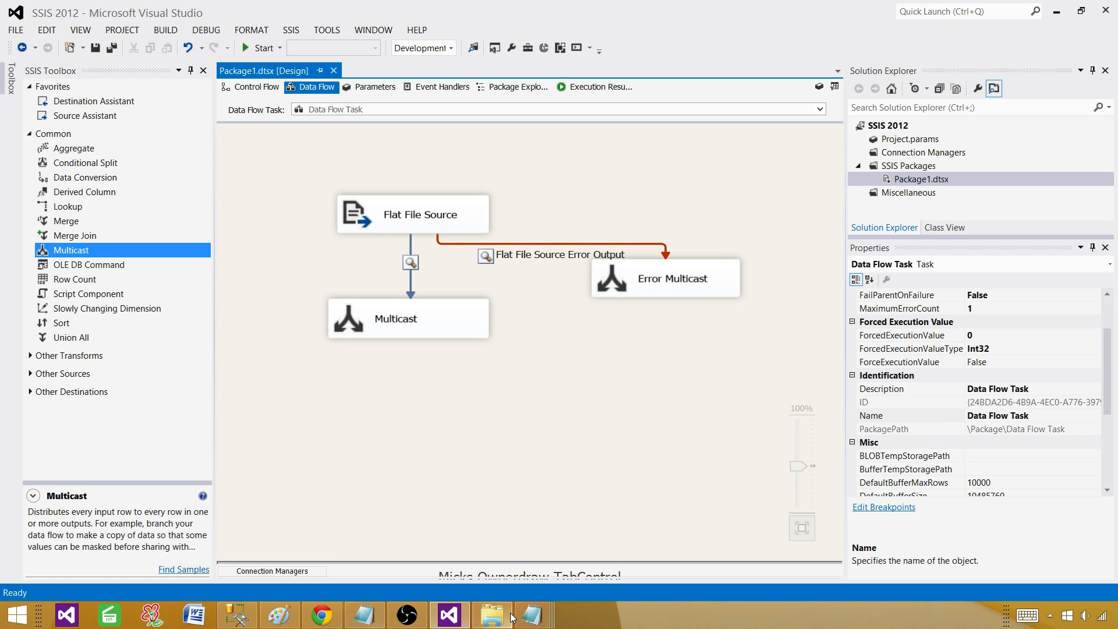
Step: Edit SourceFile.txt in Notepad so the invalid id 1a becomes 1
click(492, 615)
click(234, 179)
double_click(234, 179)
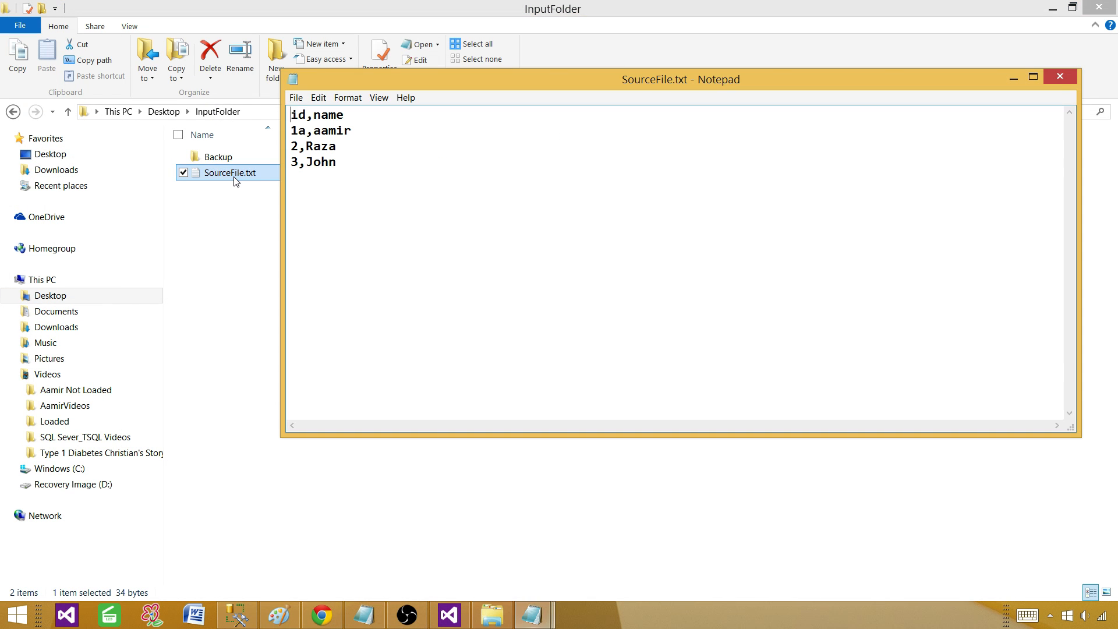
key(Down)
key(Right)
key(Delete)
text(Shahzad)
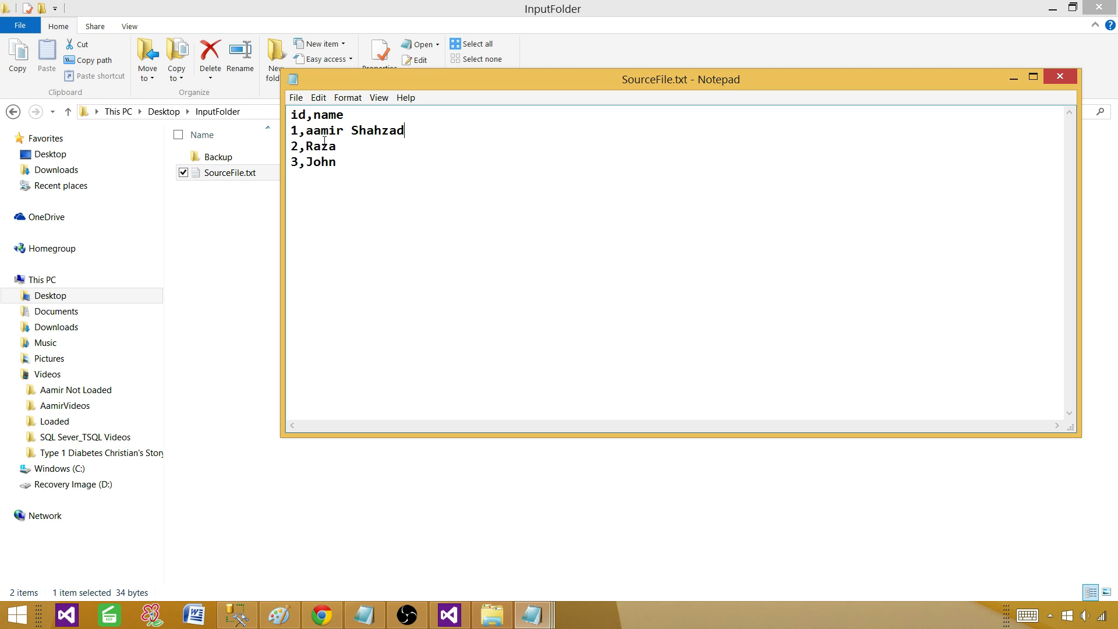
Step: Save and close the edited SourceFile.txt and return to the SSIS package
click(1059, 78)
click(507, 539)
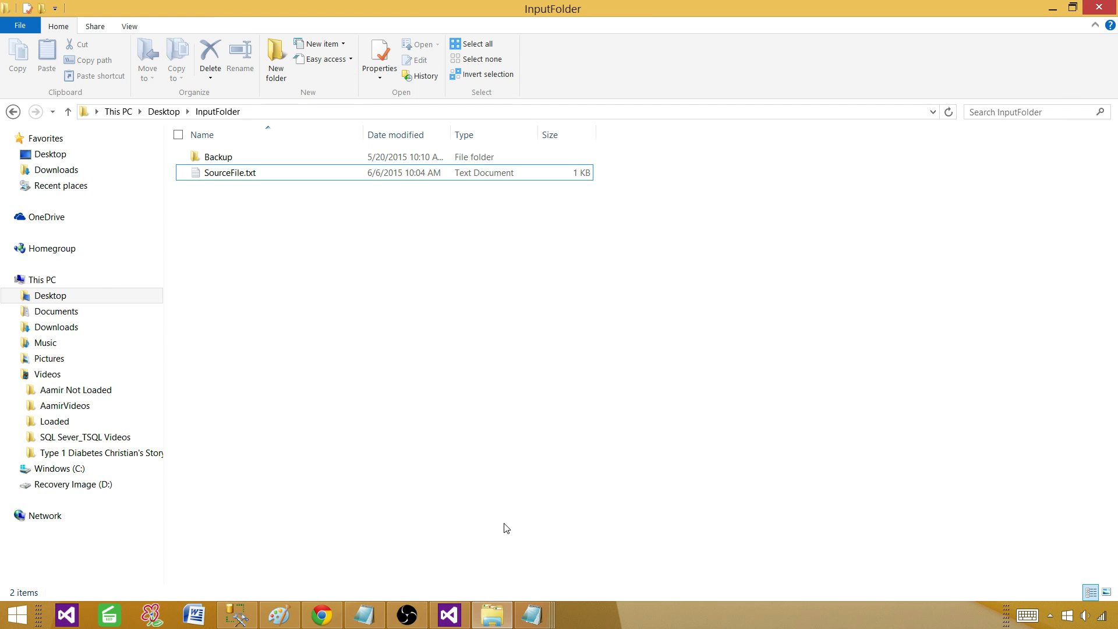
click(449, 616)
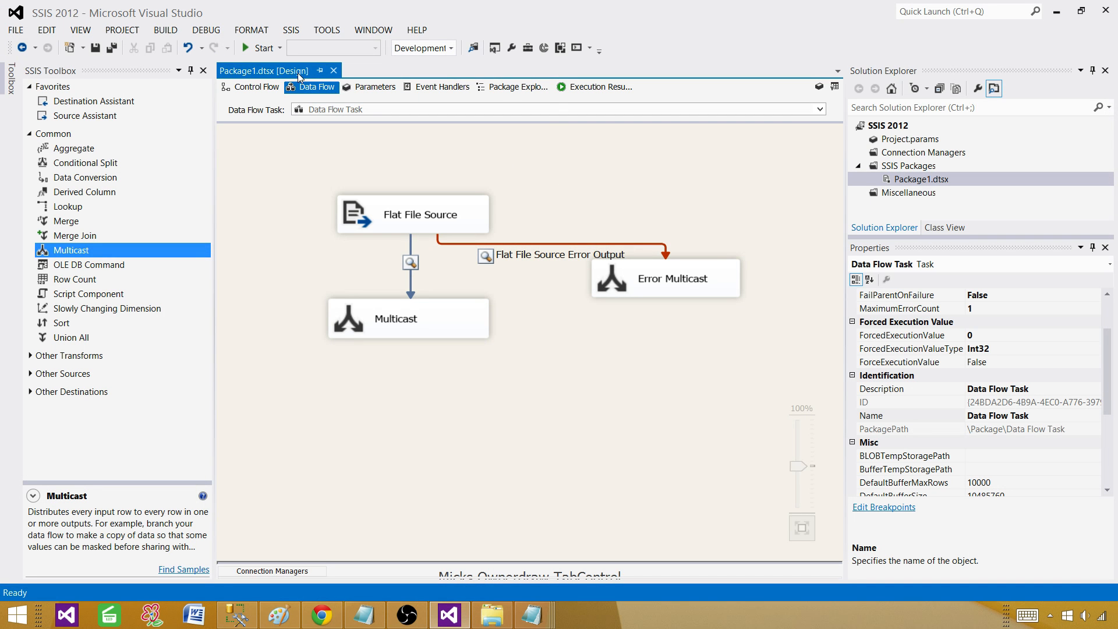
Step: Run the package, stop after the failure, and go to Flat File Source's Error Output page
click(255, 51)
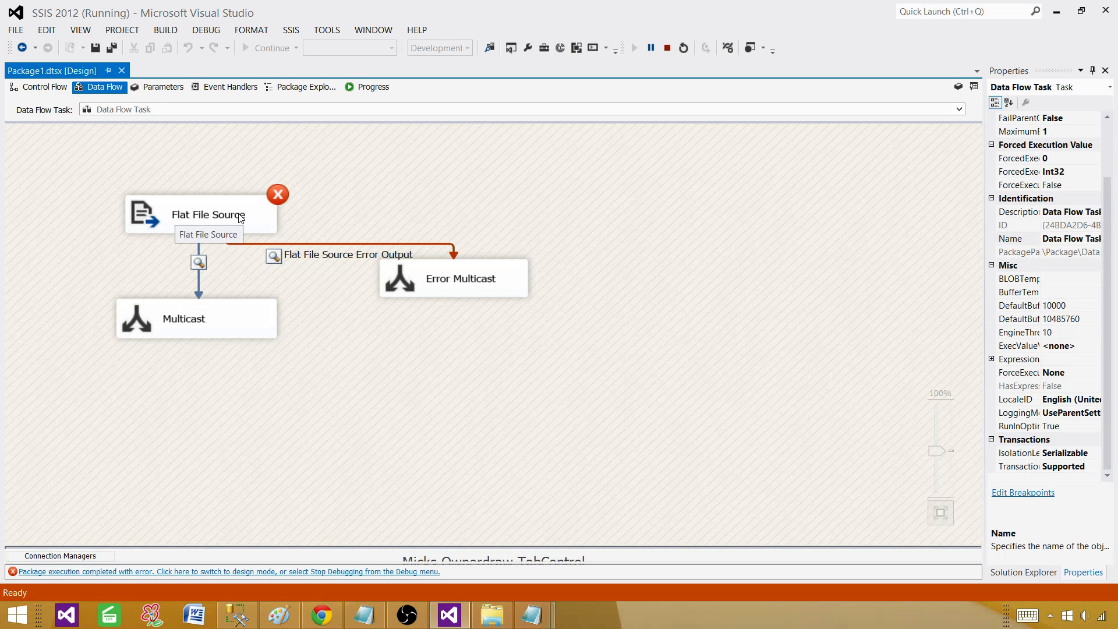
click(667, 47)
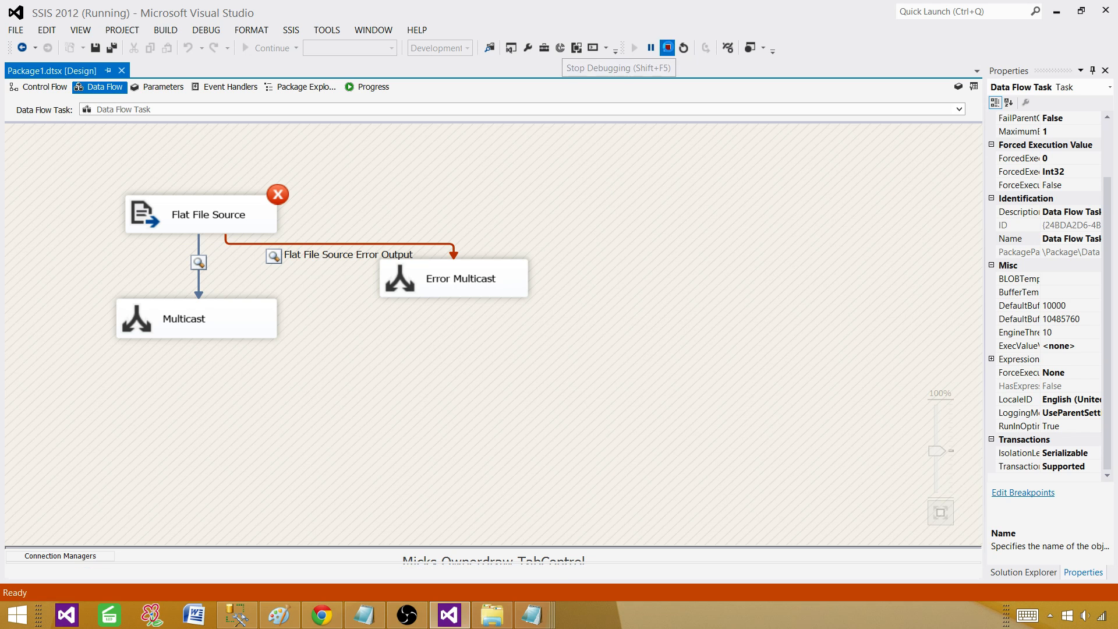
double_click(461, 207)
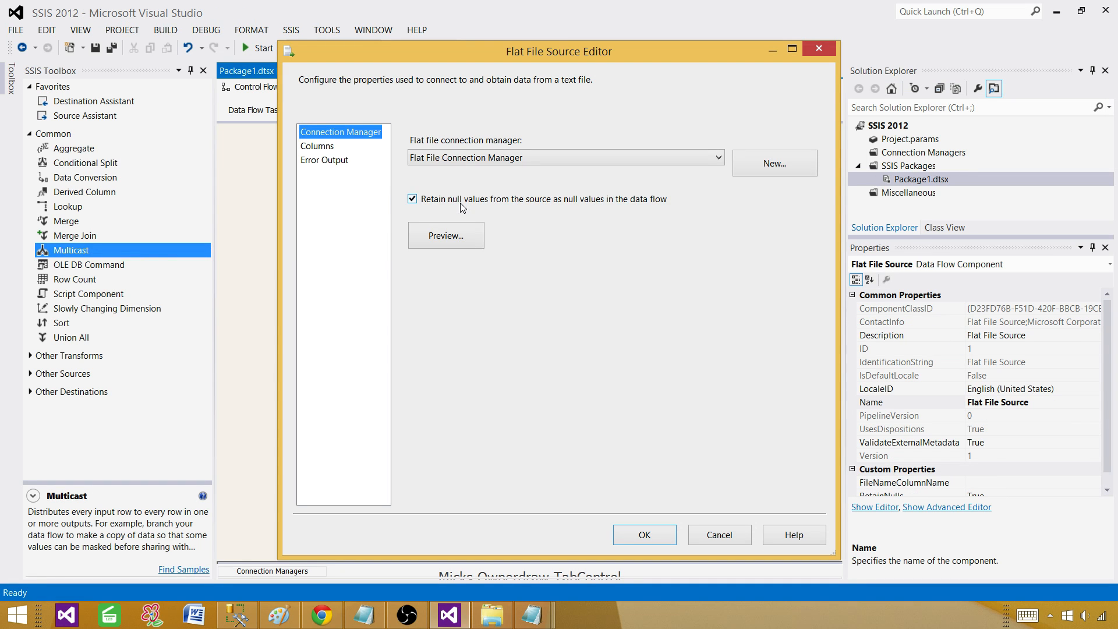
click(327, 163)
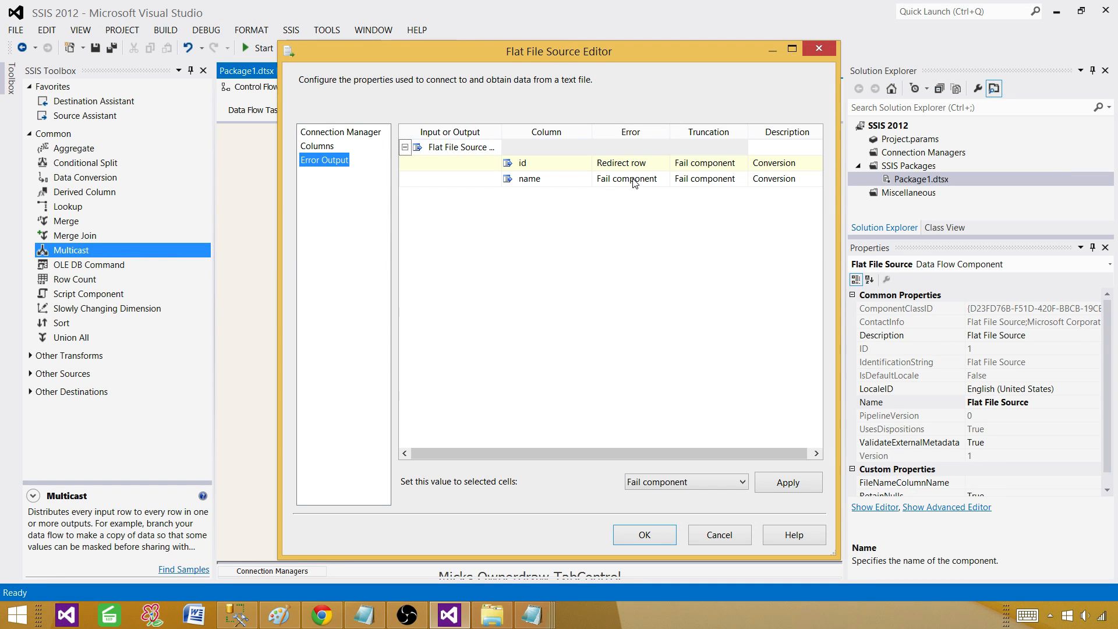
Step: Set the name column's Truncation to Redirect row and confirm the editor
click(718, 179)
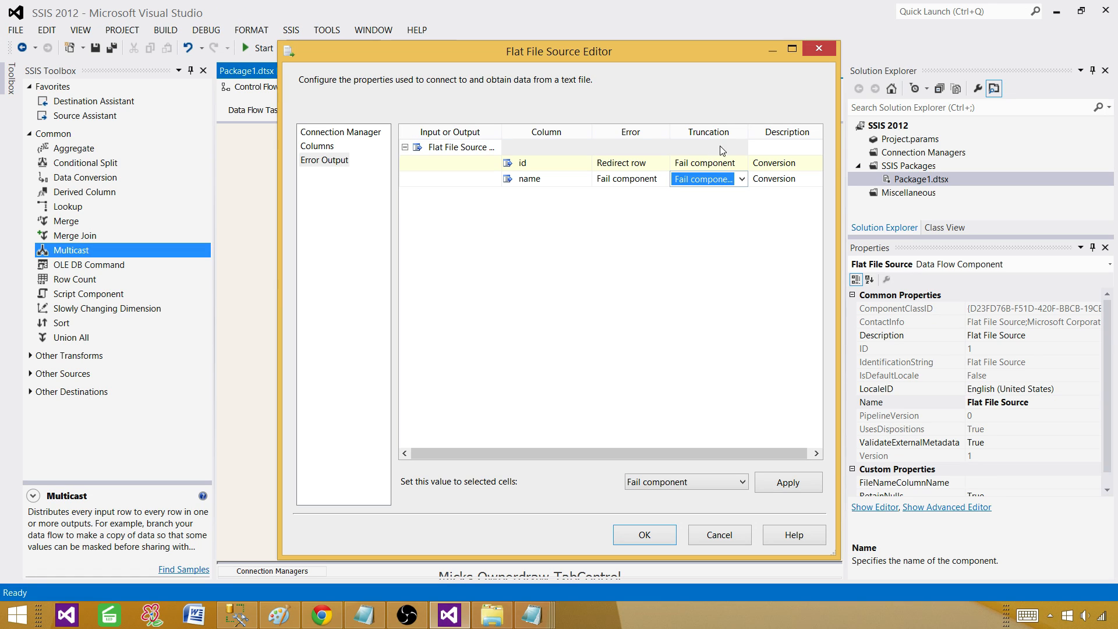
drag(749, 134, 778, 133)
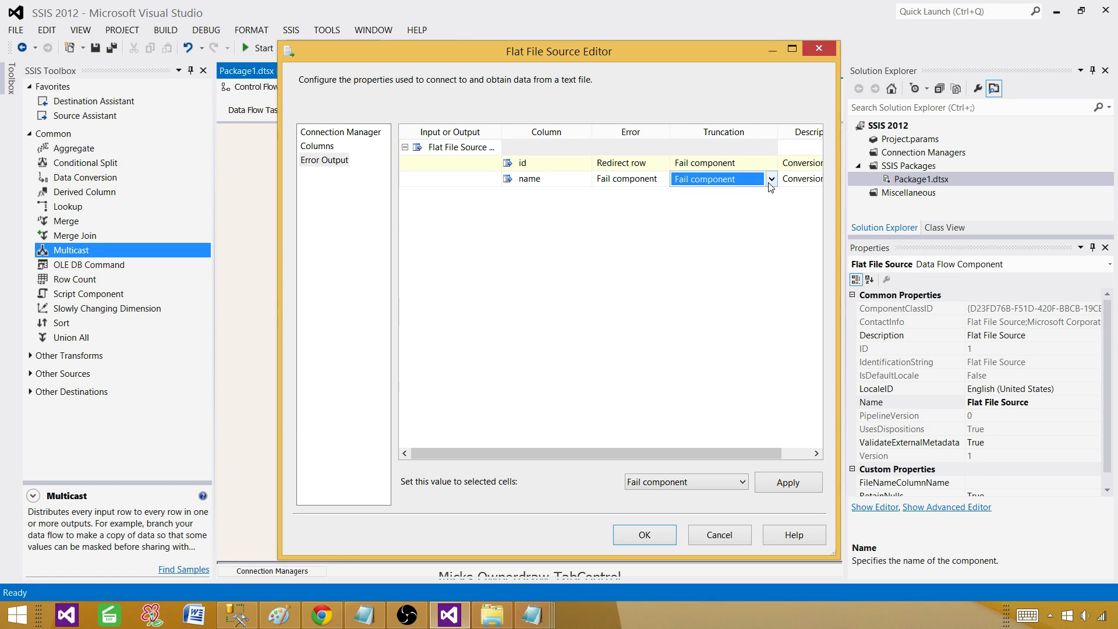
click(772, 178)
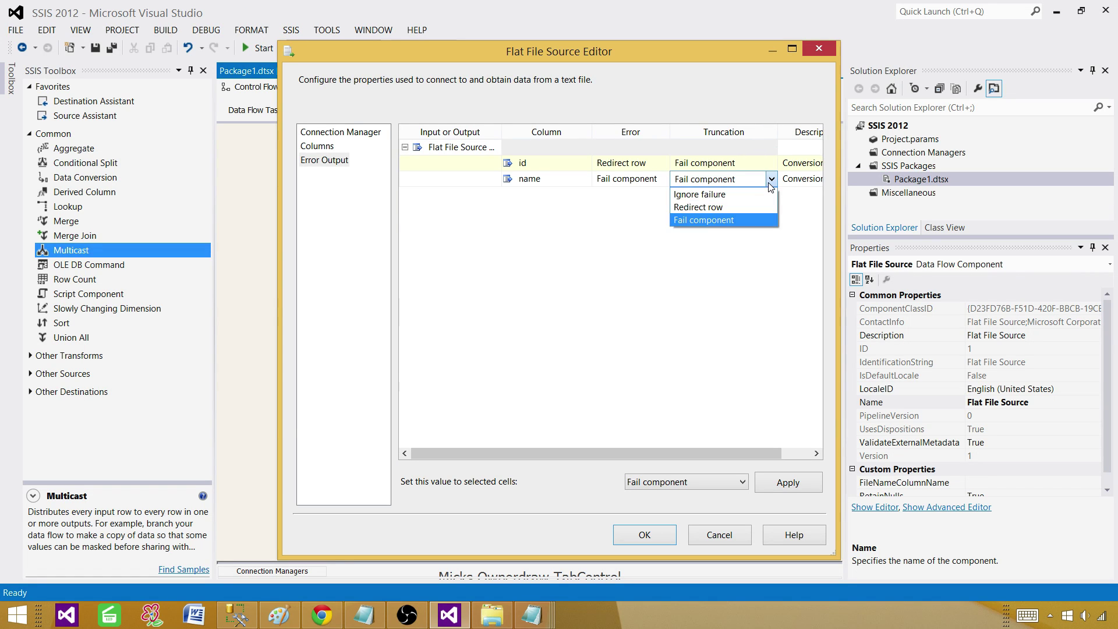
click(719, 207)
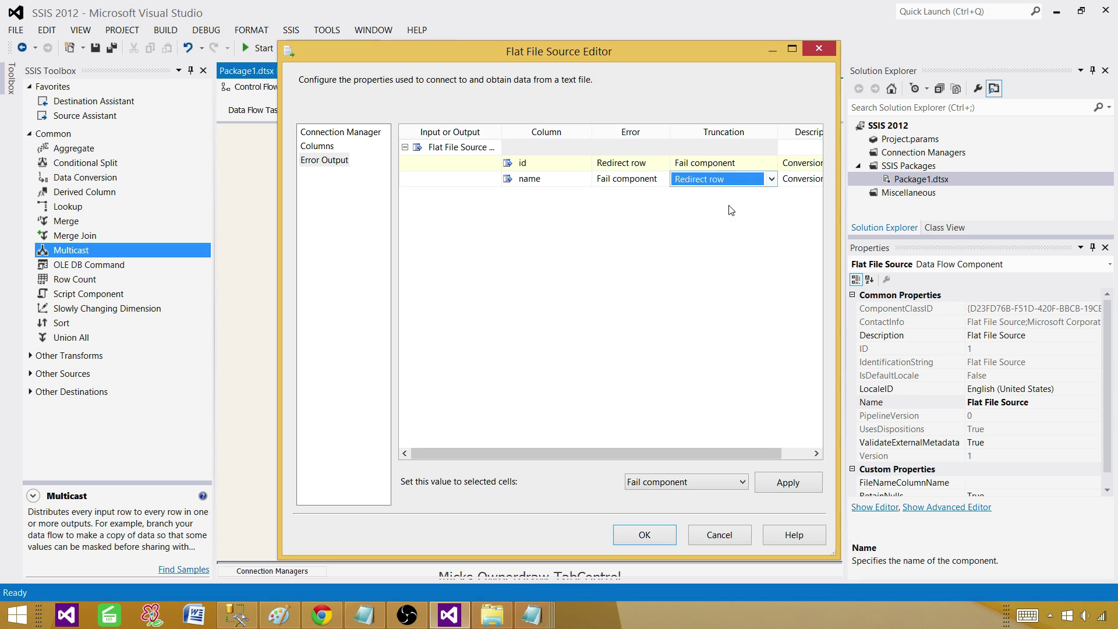
click(703, 482)
click(675, 519)
click(773, 484)
click(651, 536)
Step: Rerun the package and move the Output viewer aside to reveal the Error Output viewer
click(294, 156)
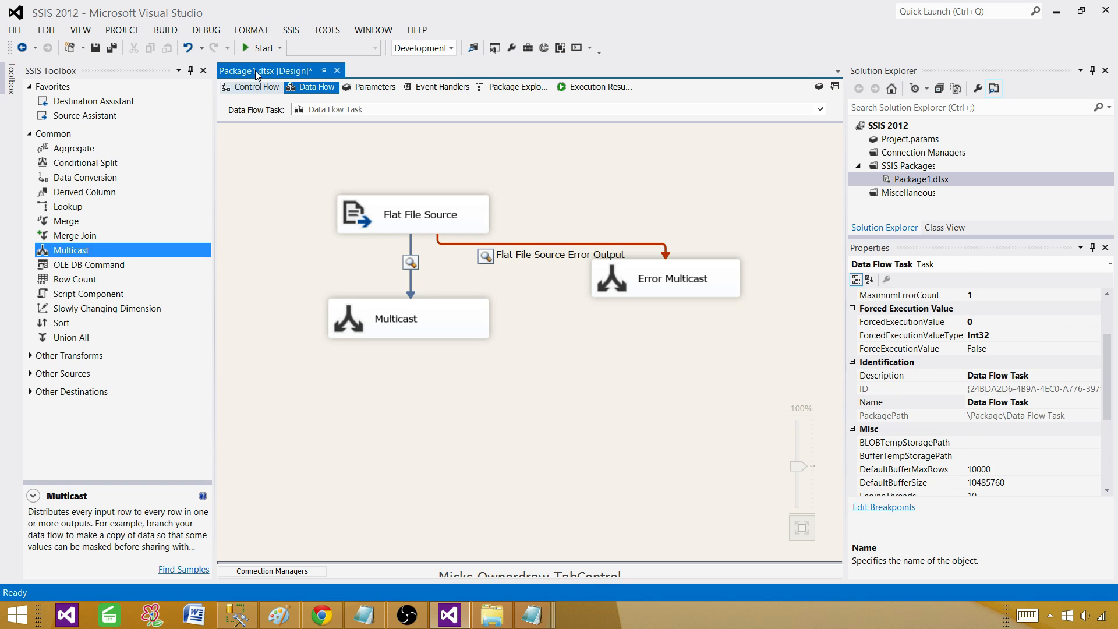
key(F5)
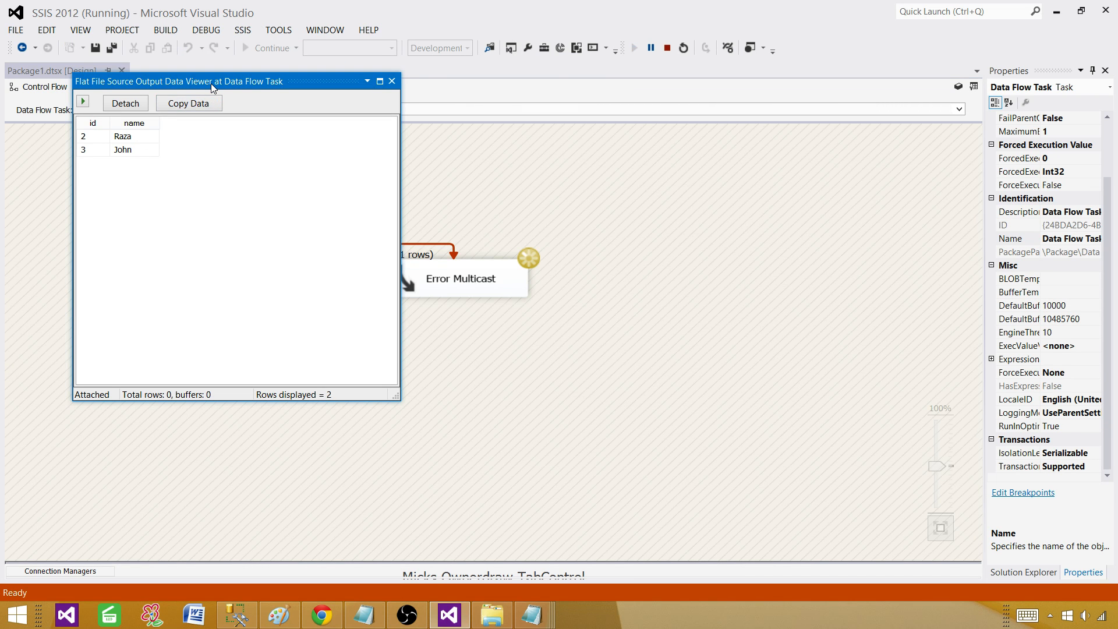
drag(210, 83, 716, 155)
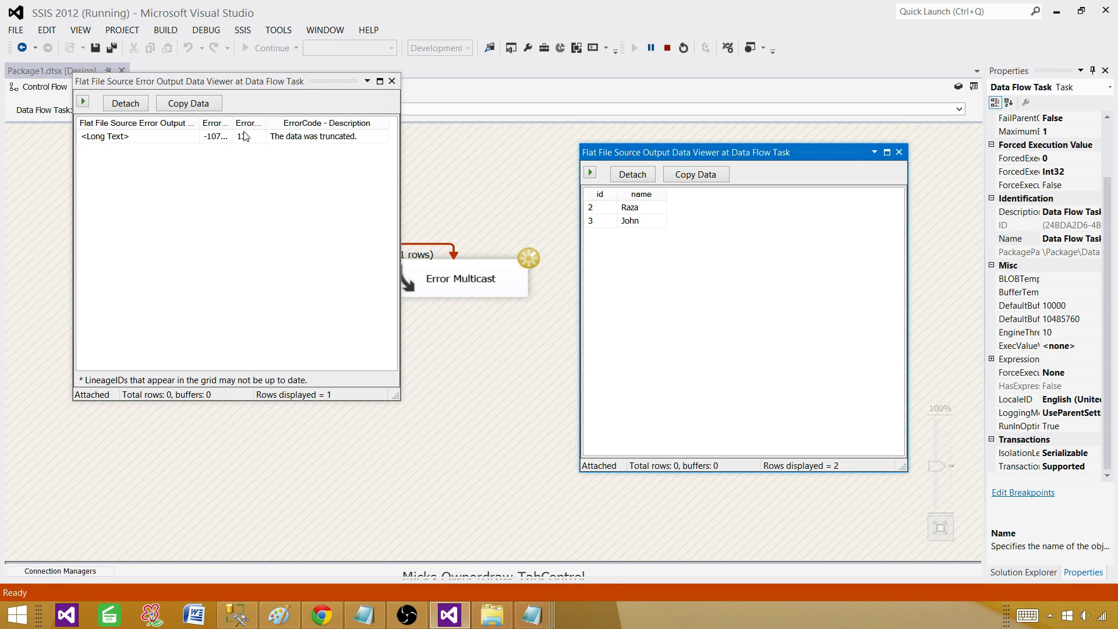
drag(265, 123, 305, 122)
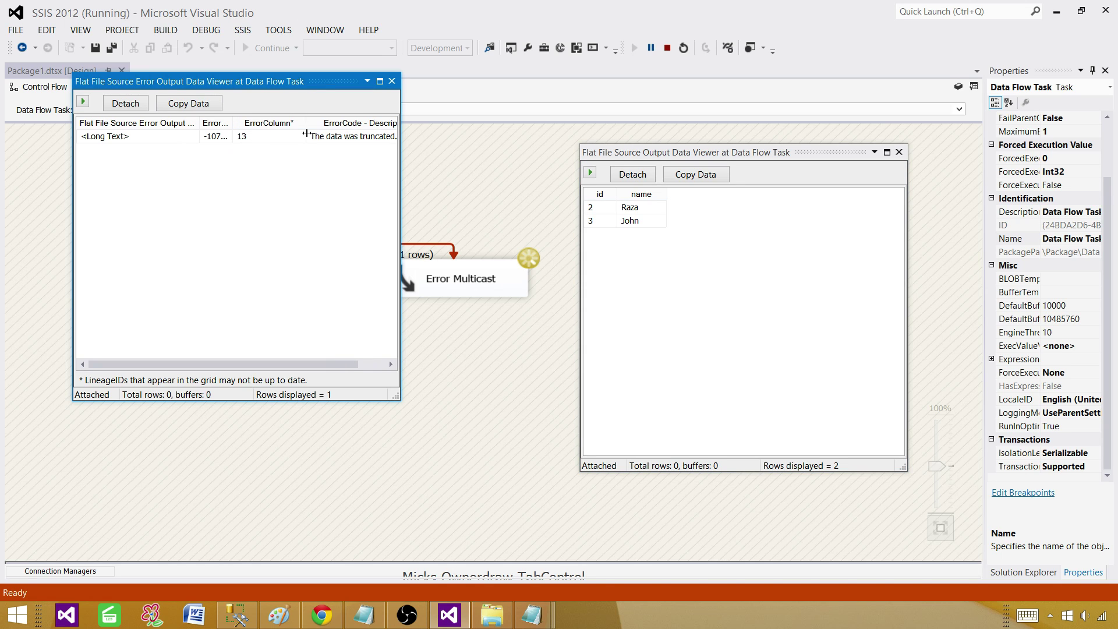
click(260, 138)
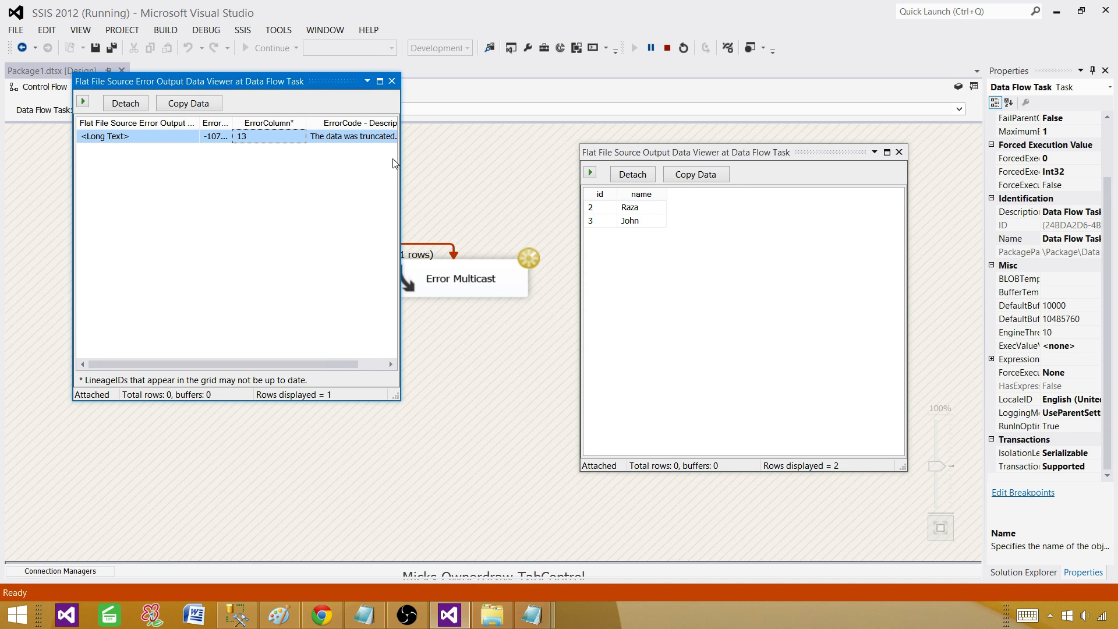
drag(402, 157, 491, 157)
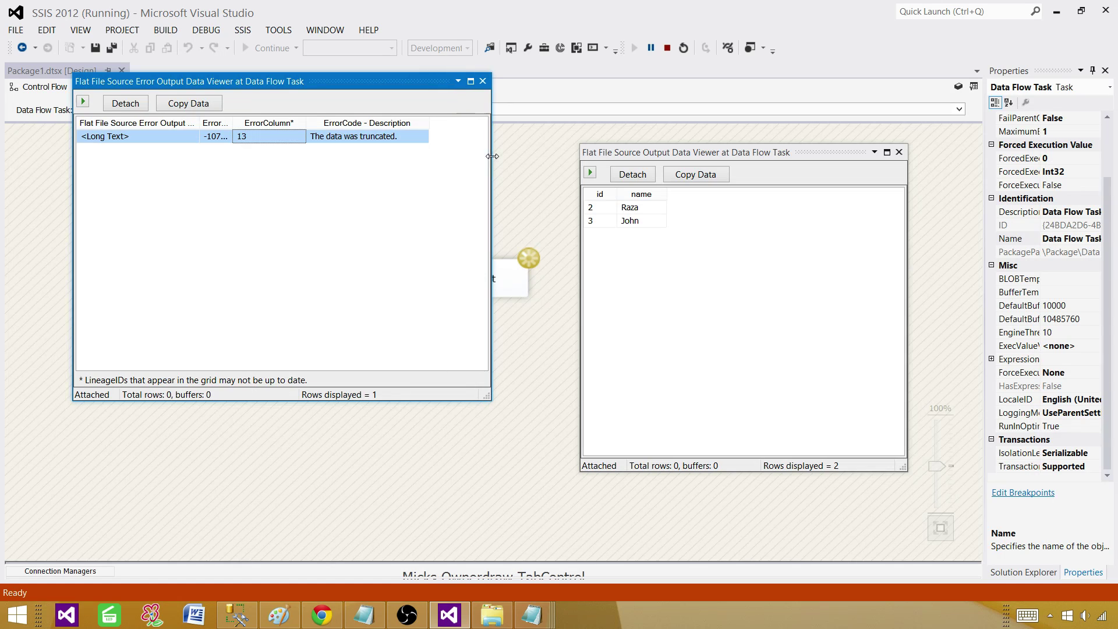
click(401, 143)
mouse_move(233, 123)
mouse_down()
mouse_move(287, 127)
mouse_move(273, 128)
mouse_up()
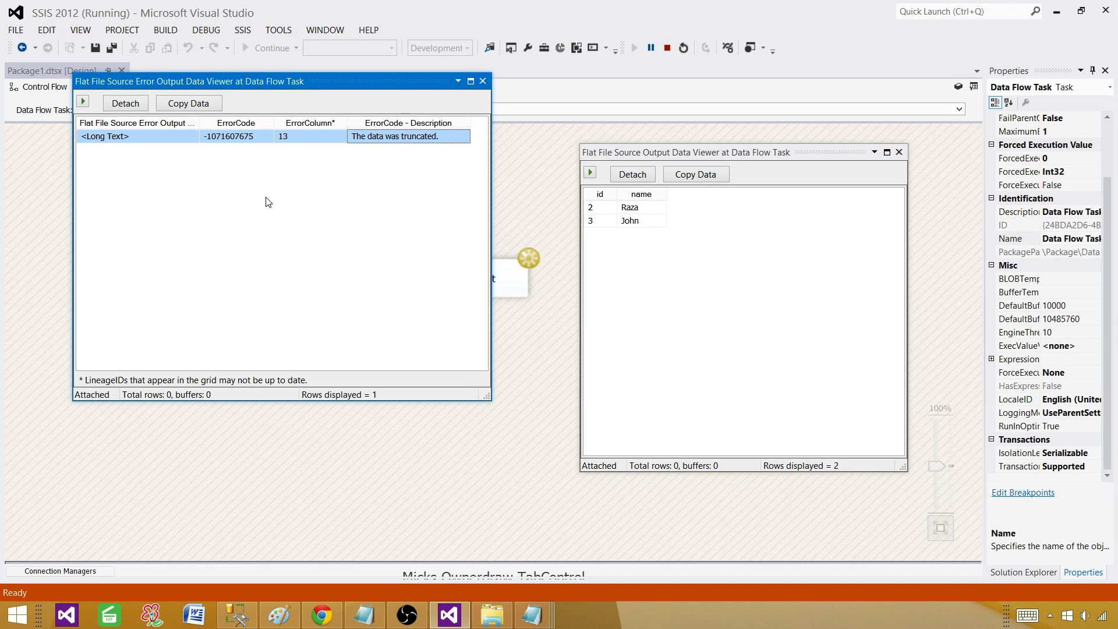
Step: Close both data viewers, stop debugging, and reopen Flat File Source's Error Output page
click(483, 82)
click(899, 153)
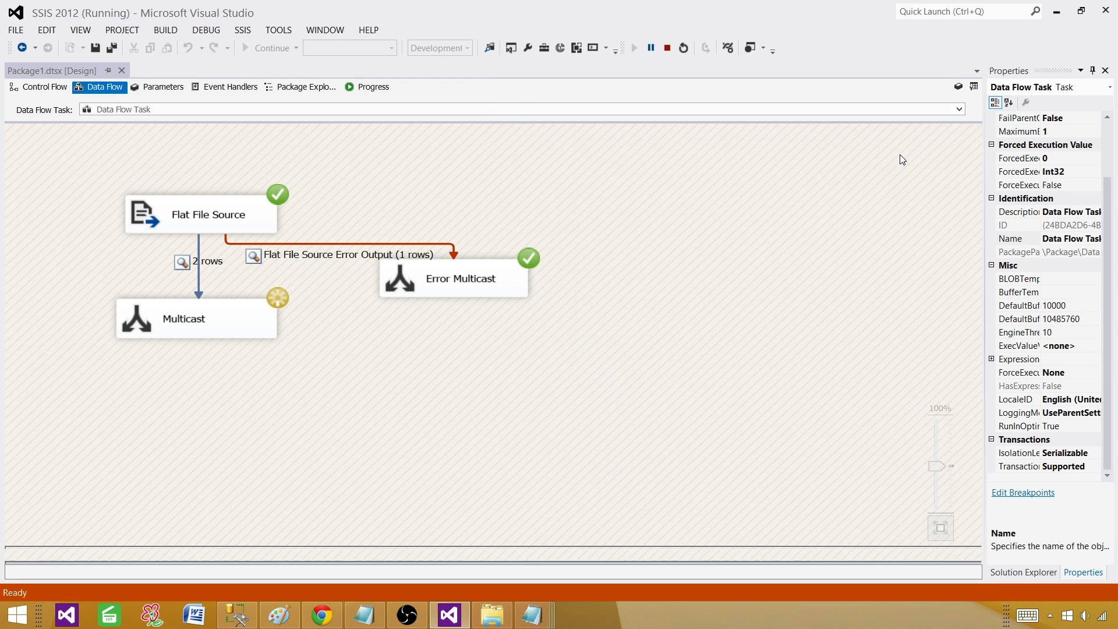
click(667, 47)
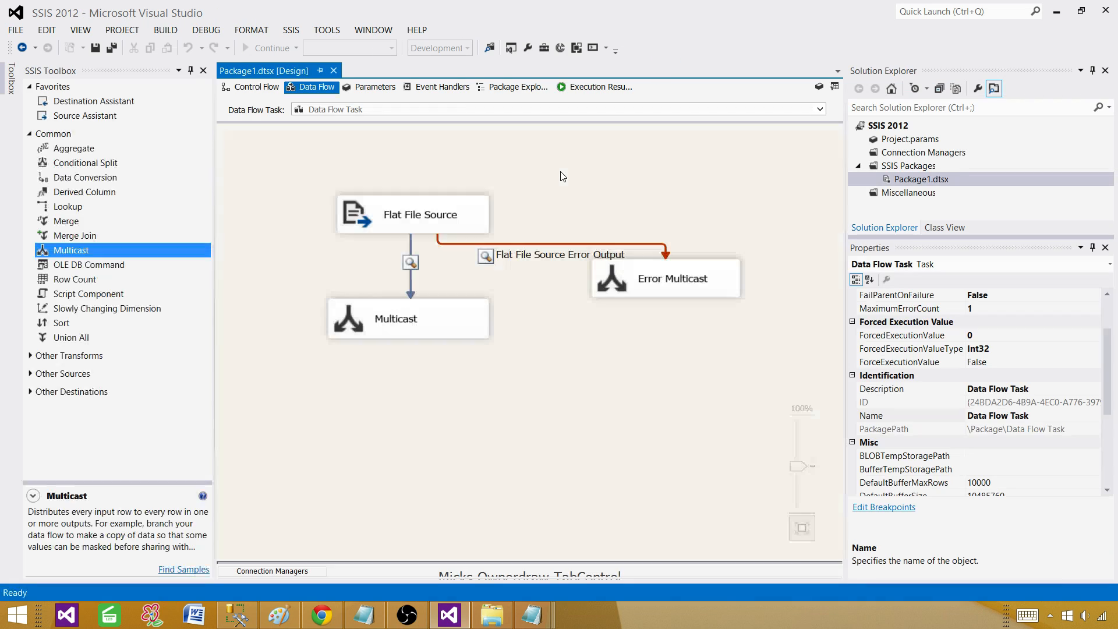
double_click(459, 213)
click(326, 162)
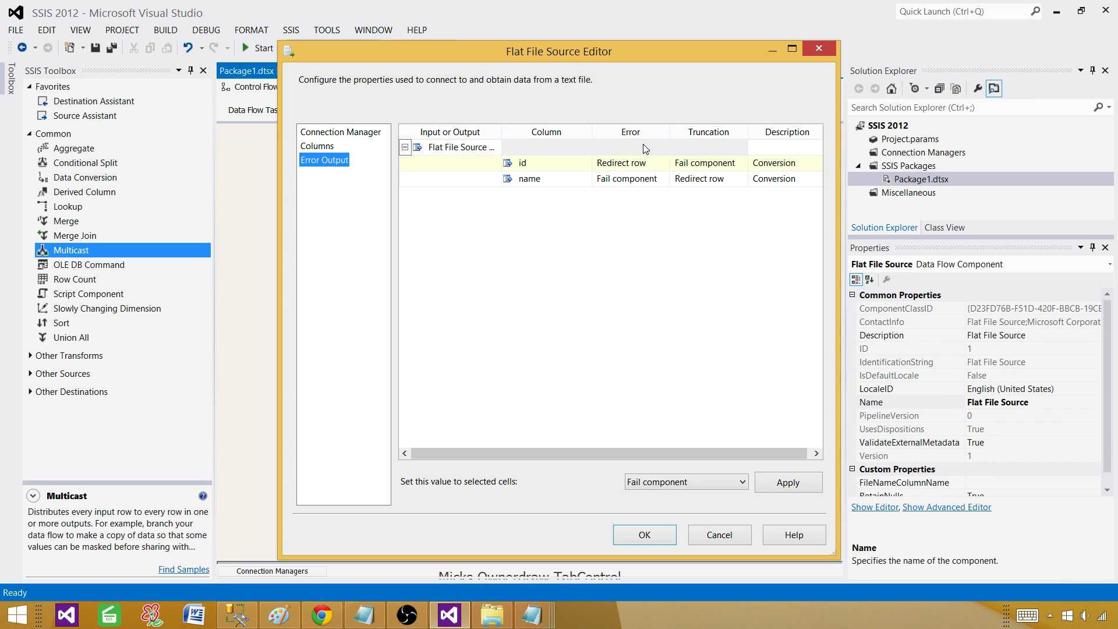
Step: Try the Ignore failure option for the id and name conversion error cells
click(558, 168)
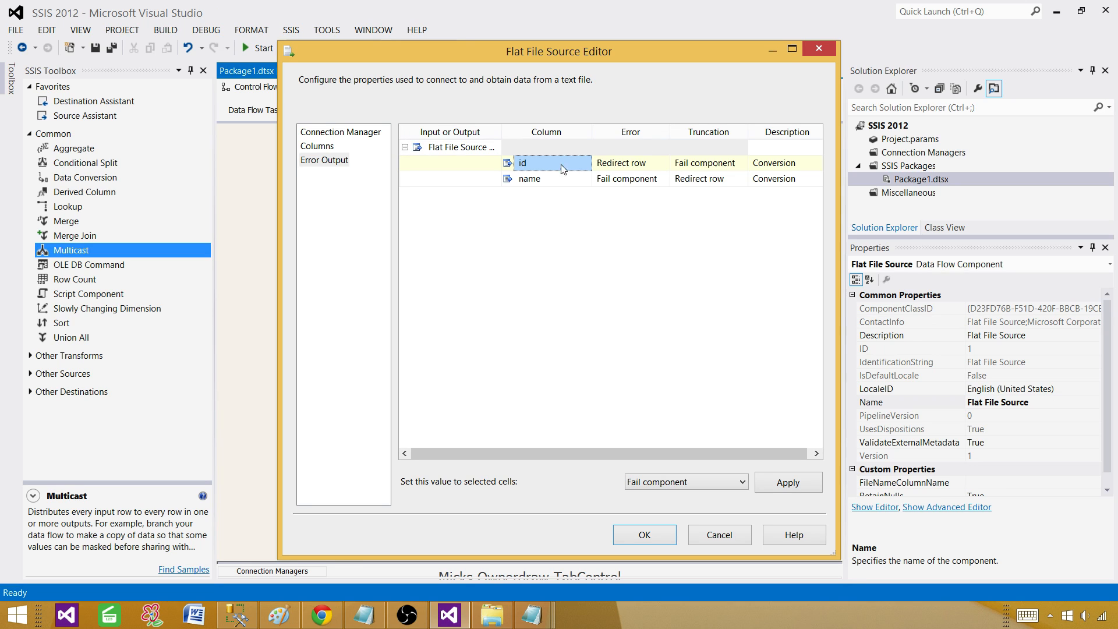
click(636, 169)
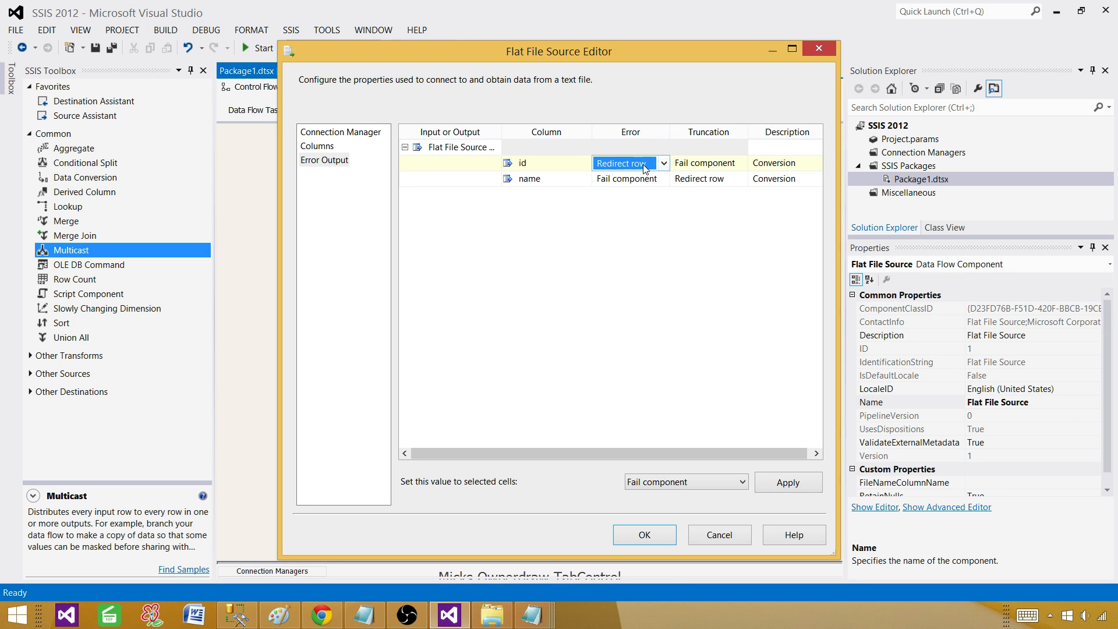
click(663, 164)
click(641, 180)
click(647, 180)
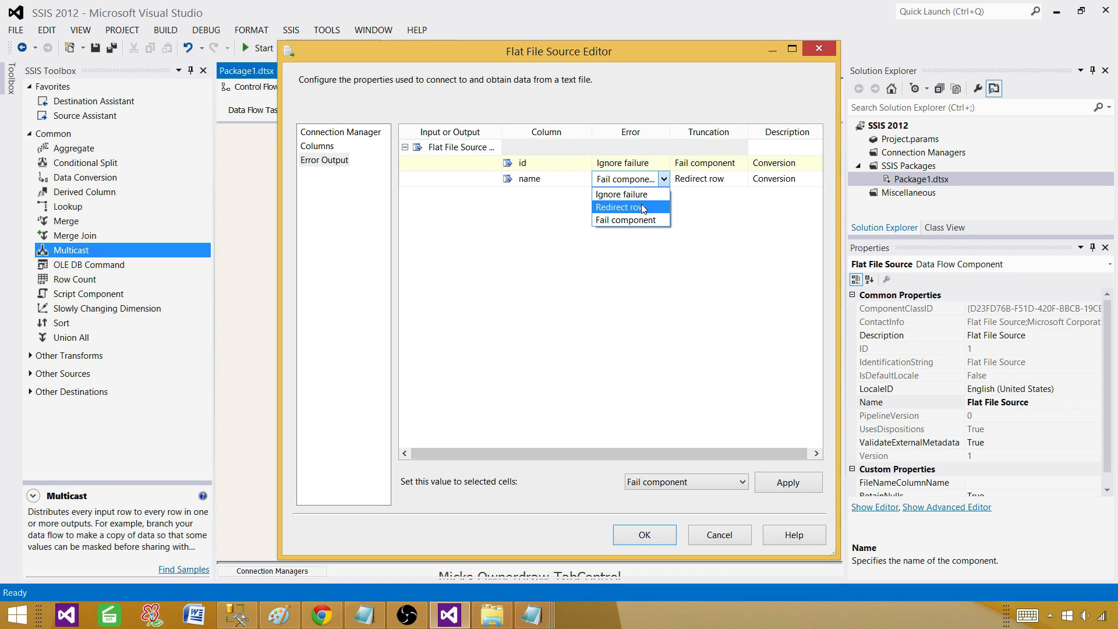
click(627, 198)
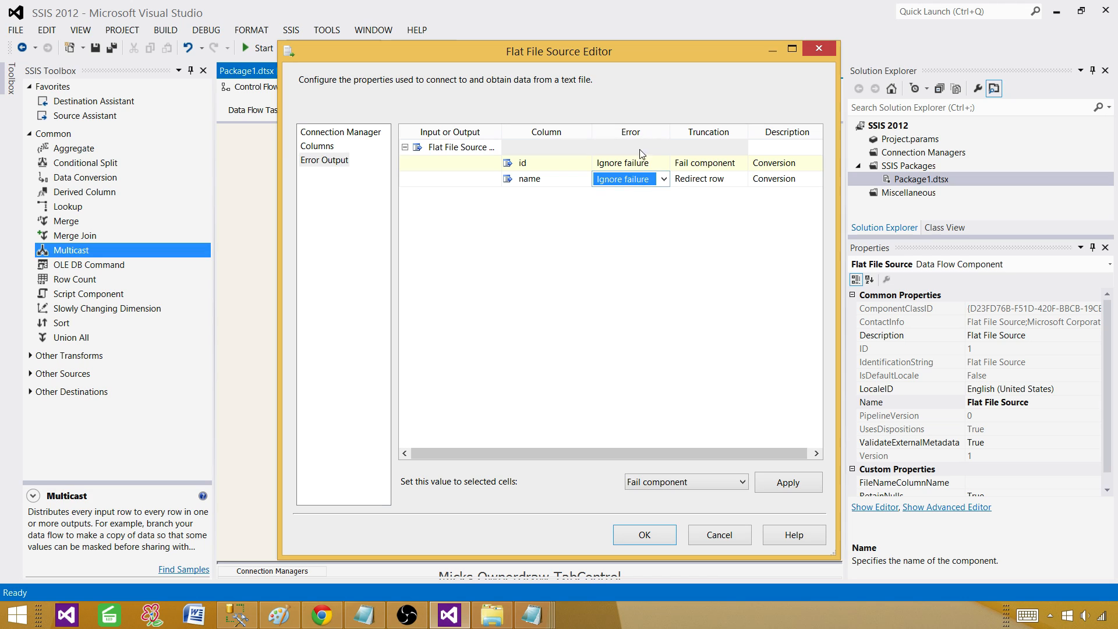
click(706, 185)
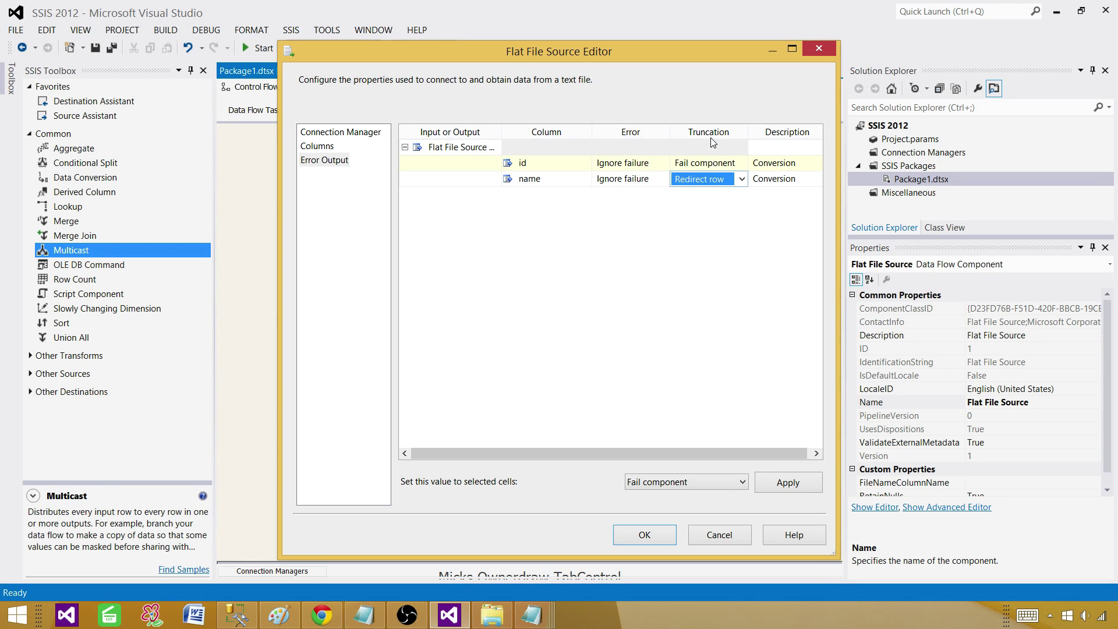
click(633, 167)
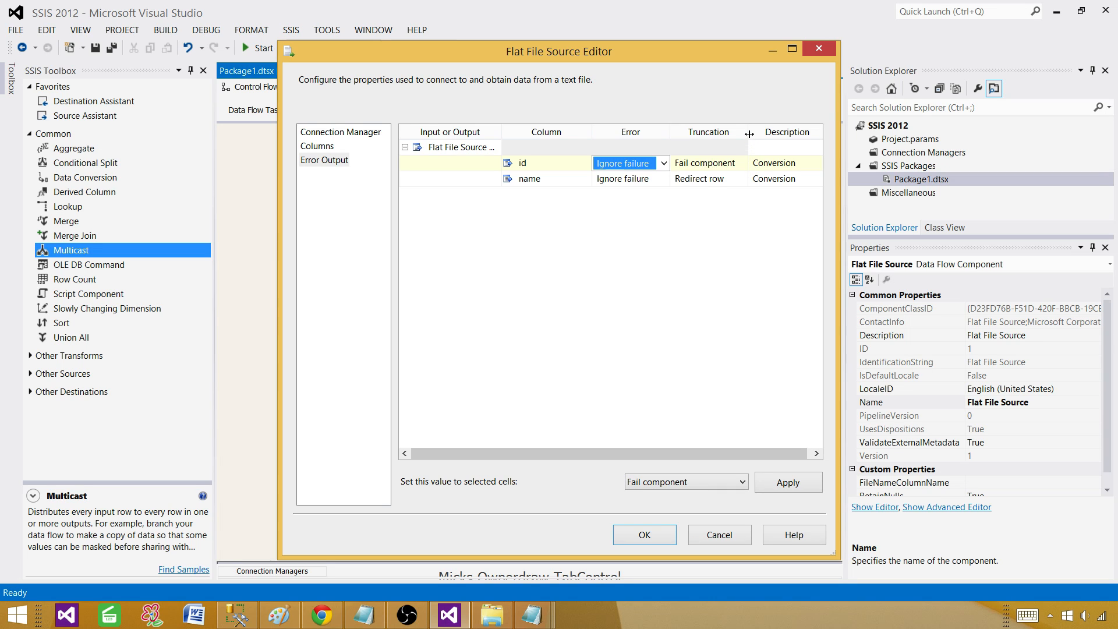
drag(750, 134, 778, 134)
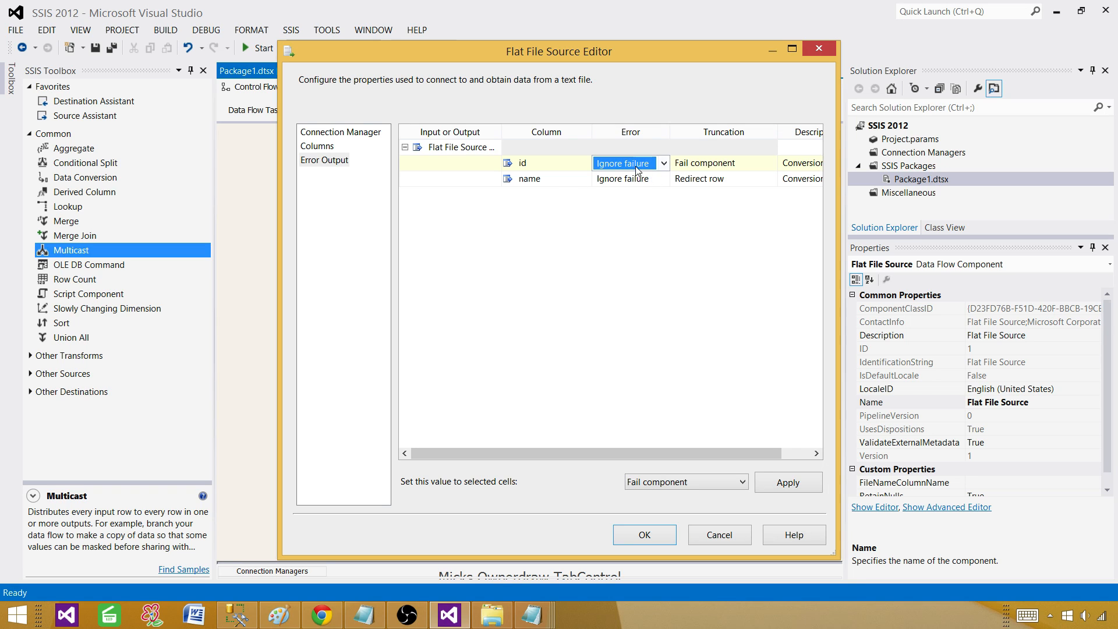
click(722, 167)
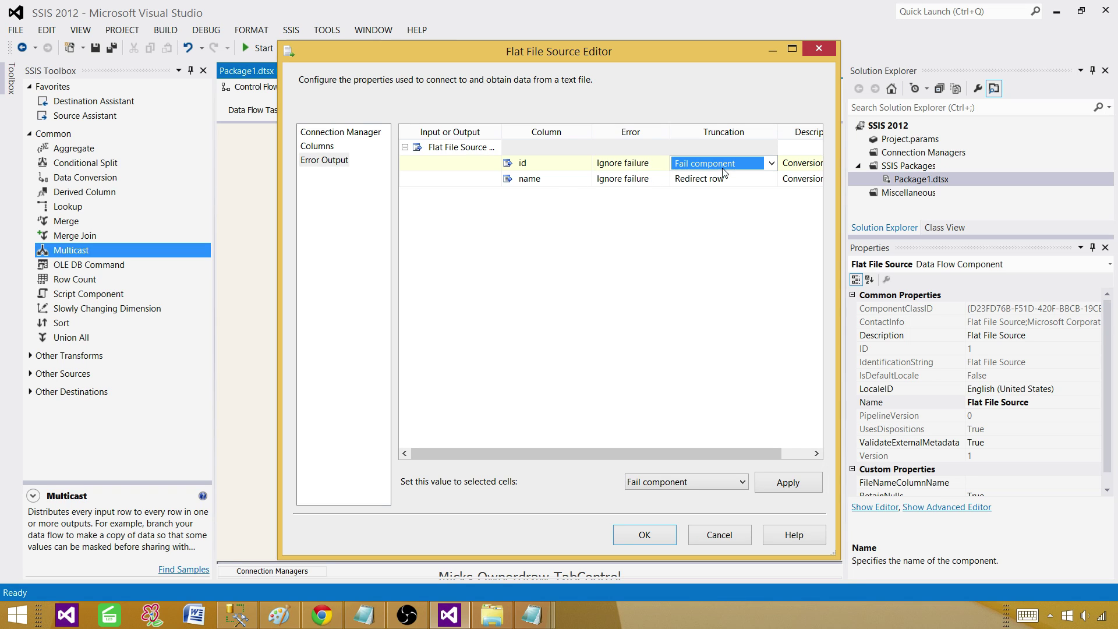
click(645, 166)
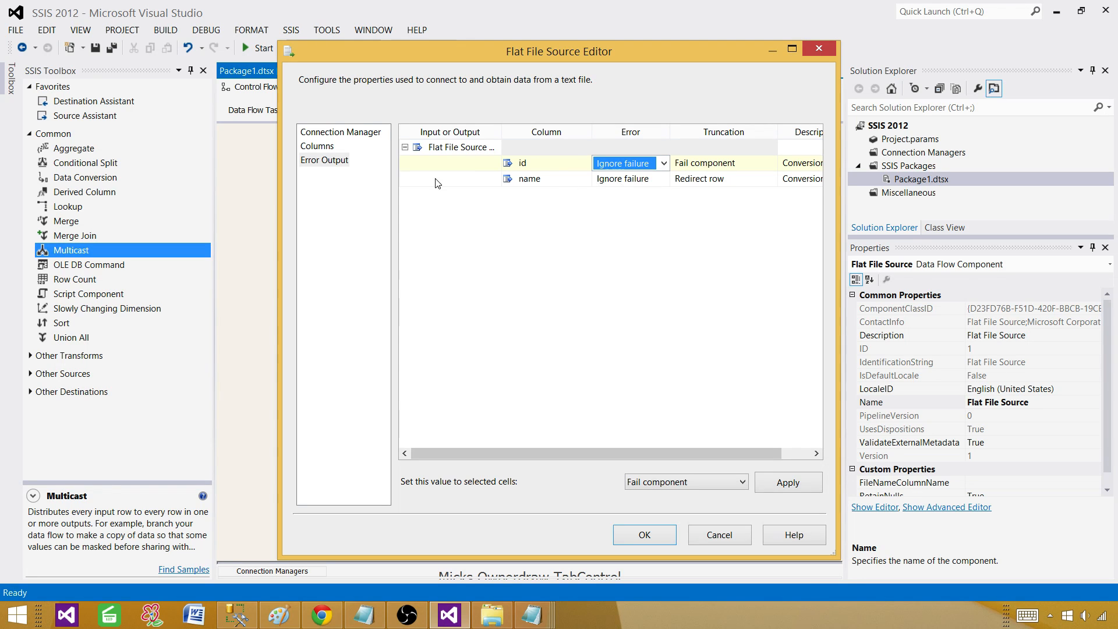
click(436, 180)
Step: Set Error and Truncation to Redirect row for both id and name and confirm the editor
click(603, 182)
click(651, 180)
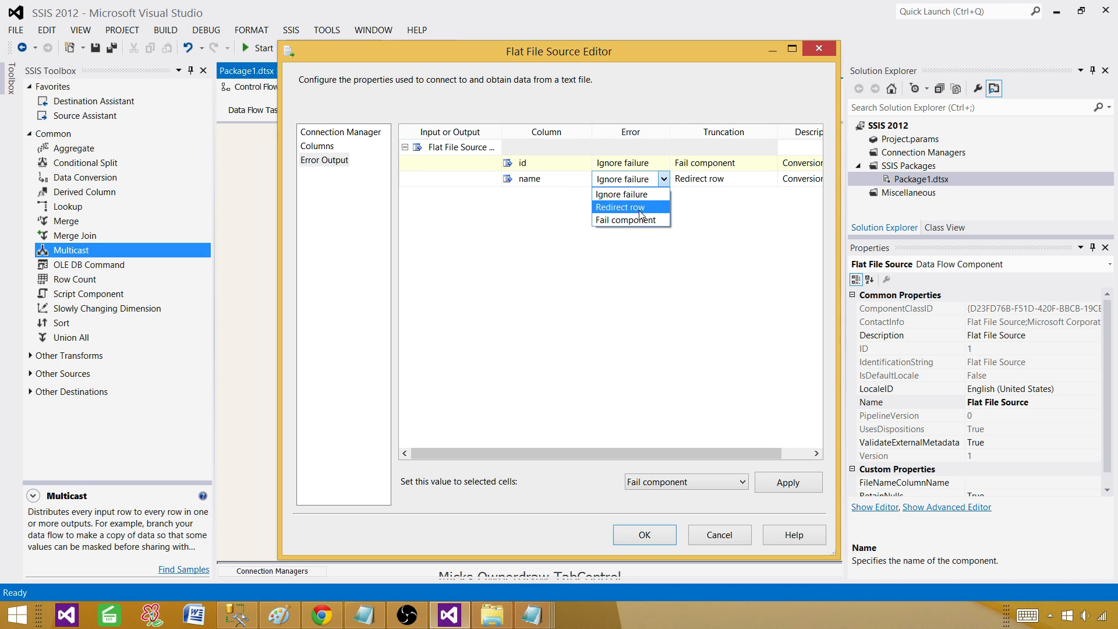
click(669, 206)
click(699, 180)
click(772, 181)
click(700, 202)
click(714, 164)
click(770, 164)
click(698, 189)
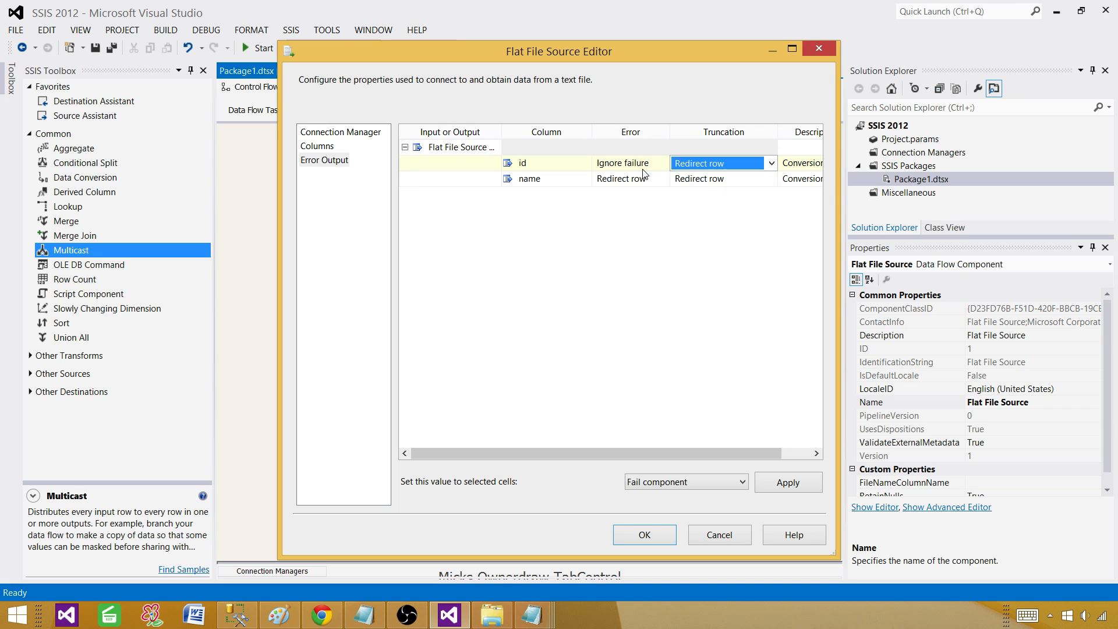
click(645, 166)
click(639, 191)
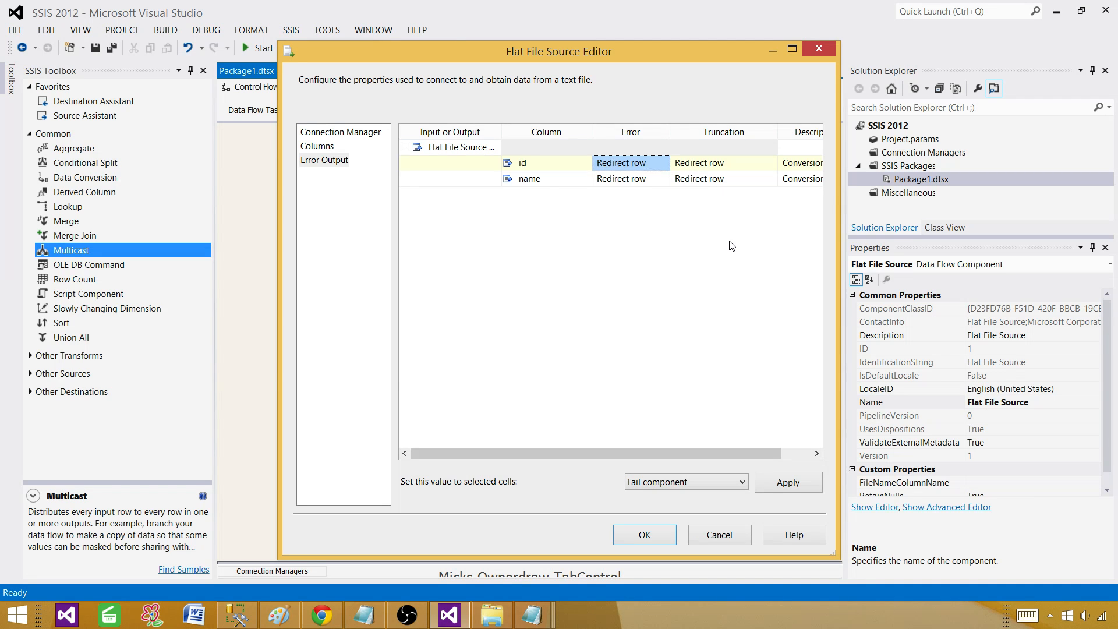
click(736, 481)
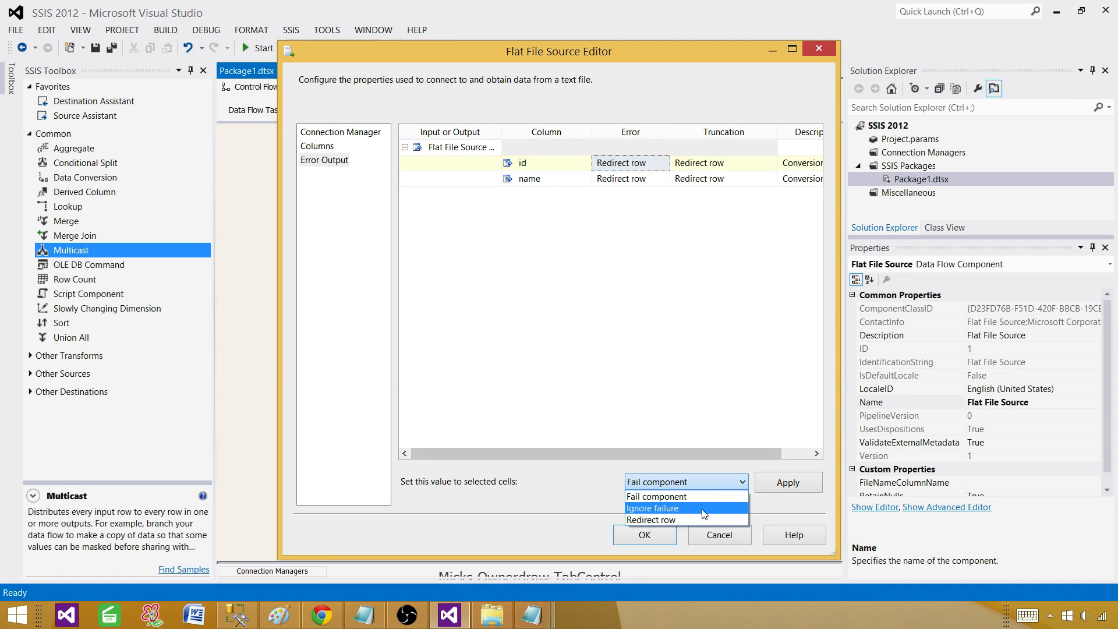
click(696, 517)
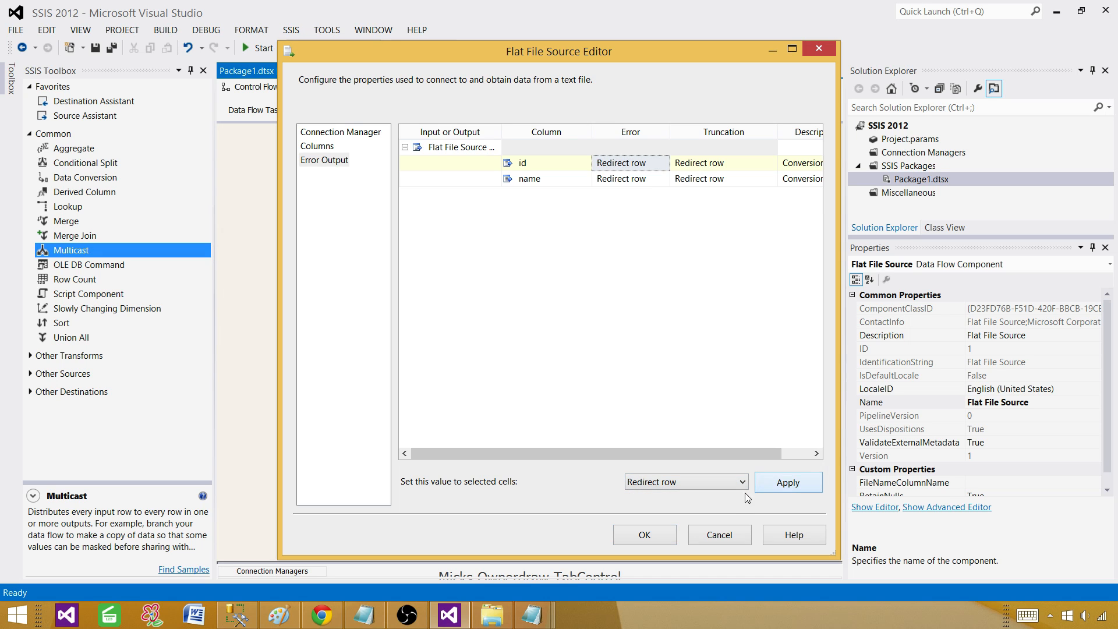
click(673, 526)
Step: Run the package again and move the Output viewer aside to reveal the Error Output viewer
click(391, 147)
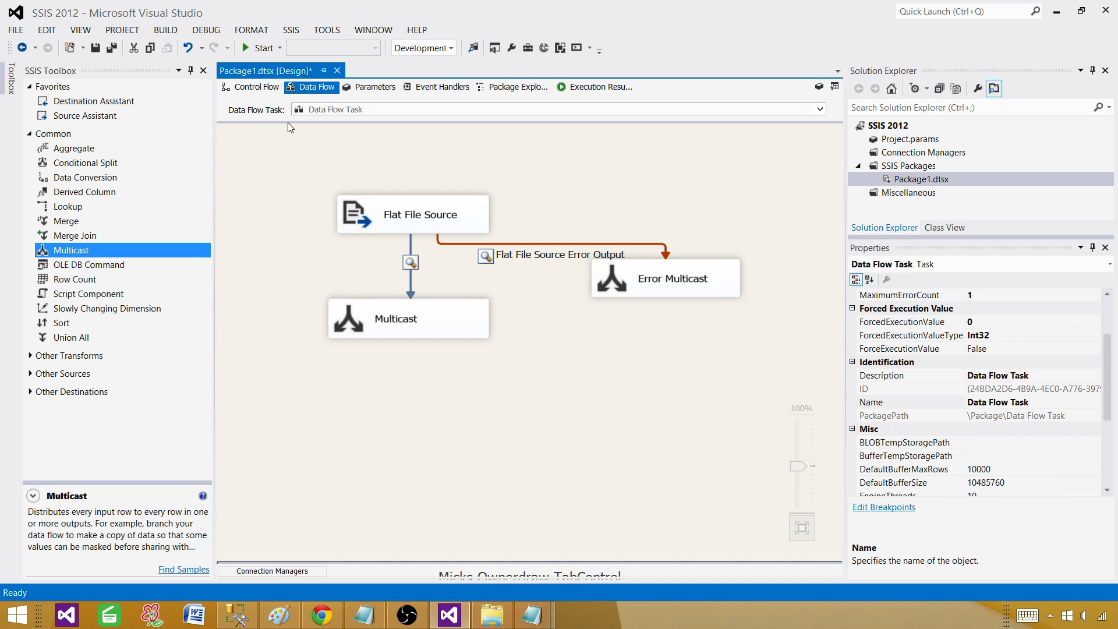
click(258, 50)
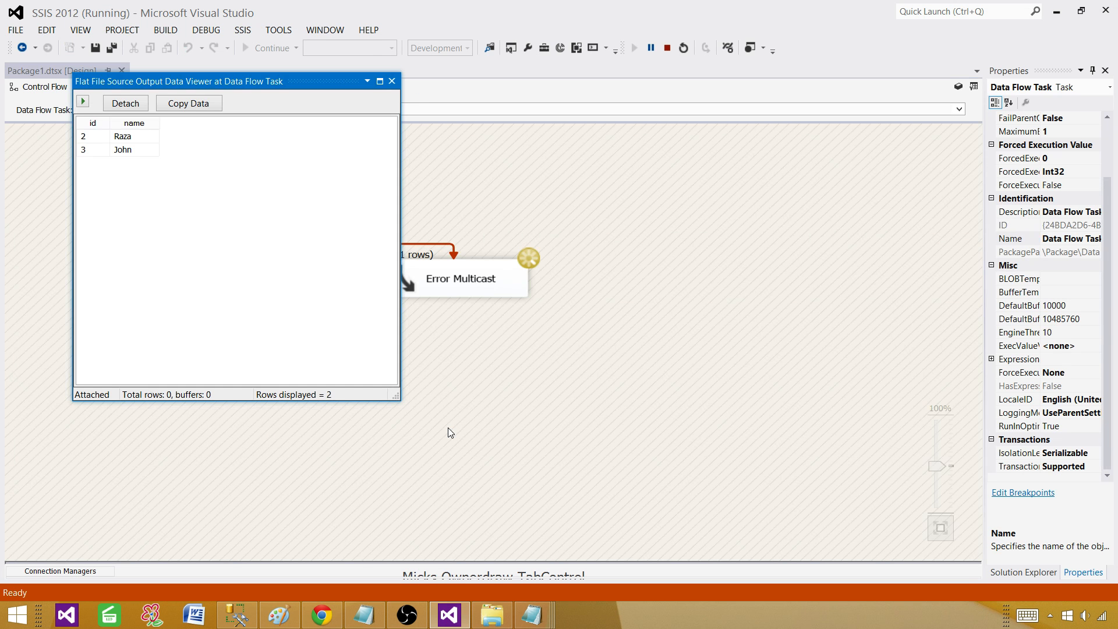
drag(258, 90, 793, 154)
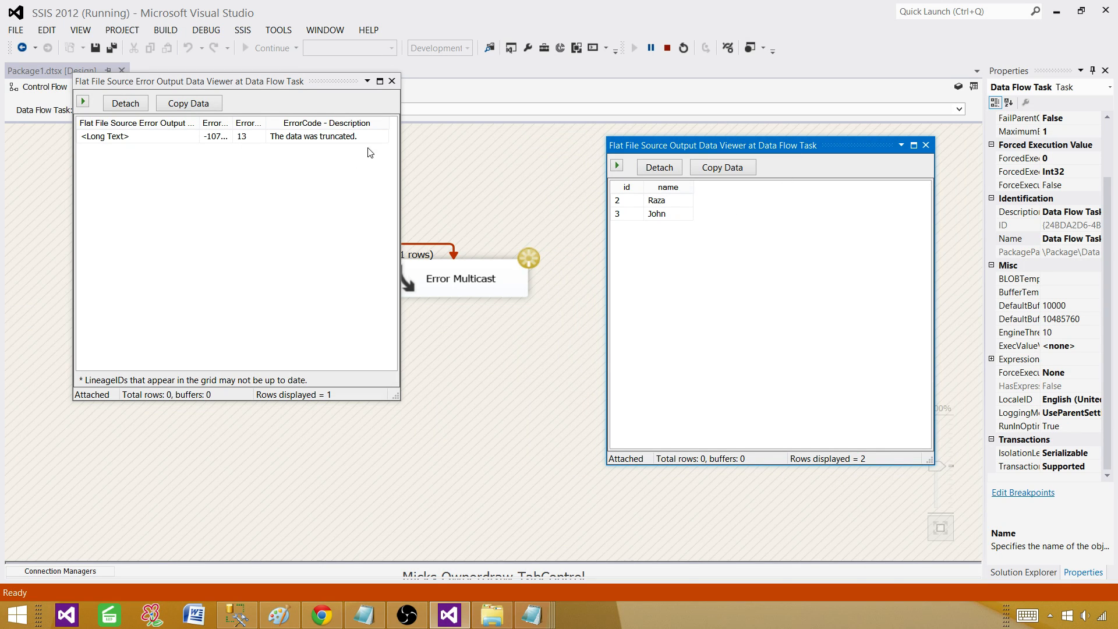
Step: Widen ErrorColumn to show 13 and place the error viewer beside the good rows Raza and John
drag(264, 122, 320, 122)
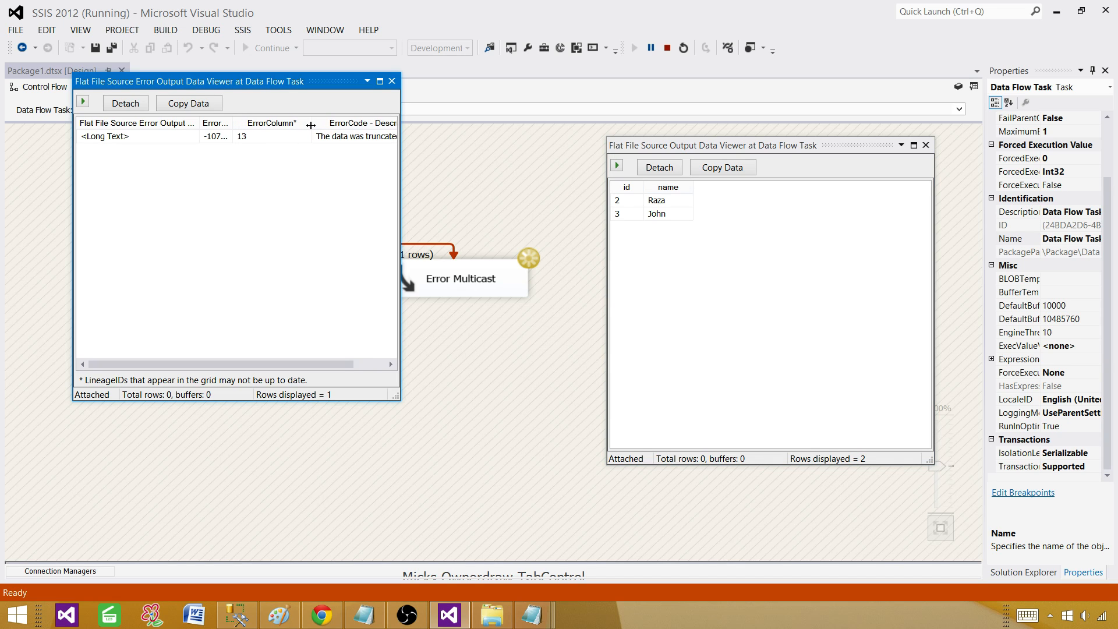
click(289, 135)
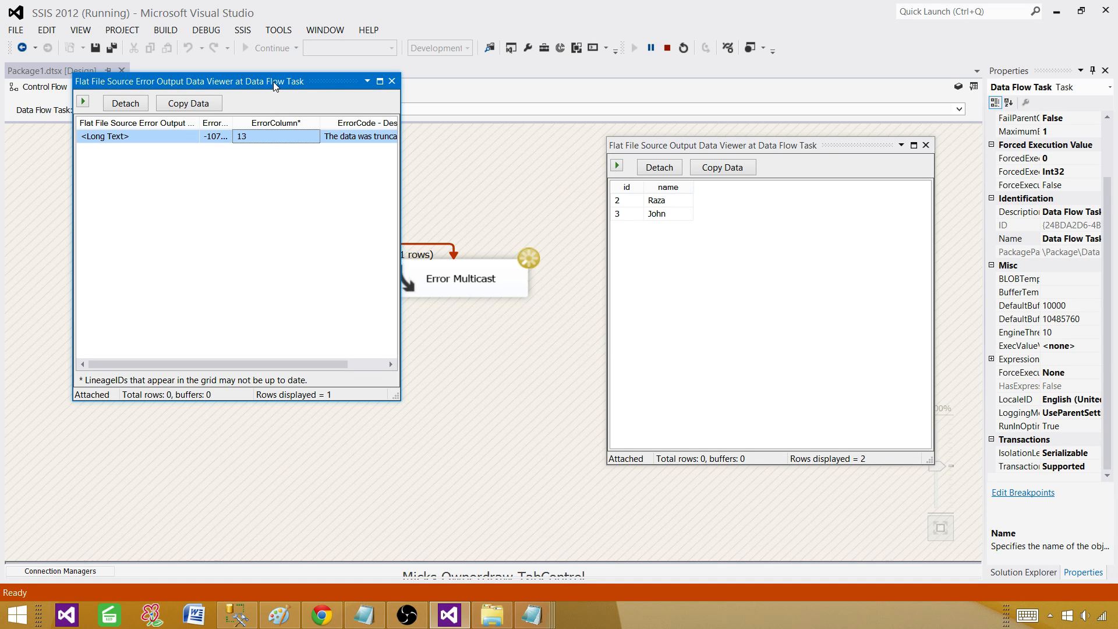
drag(273, 83, 444, 149)
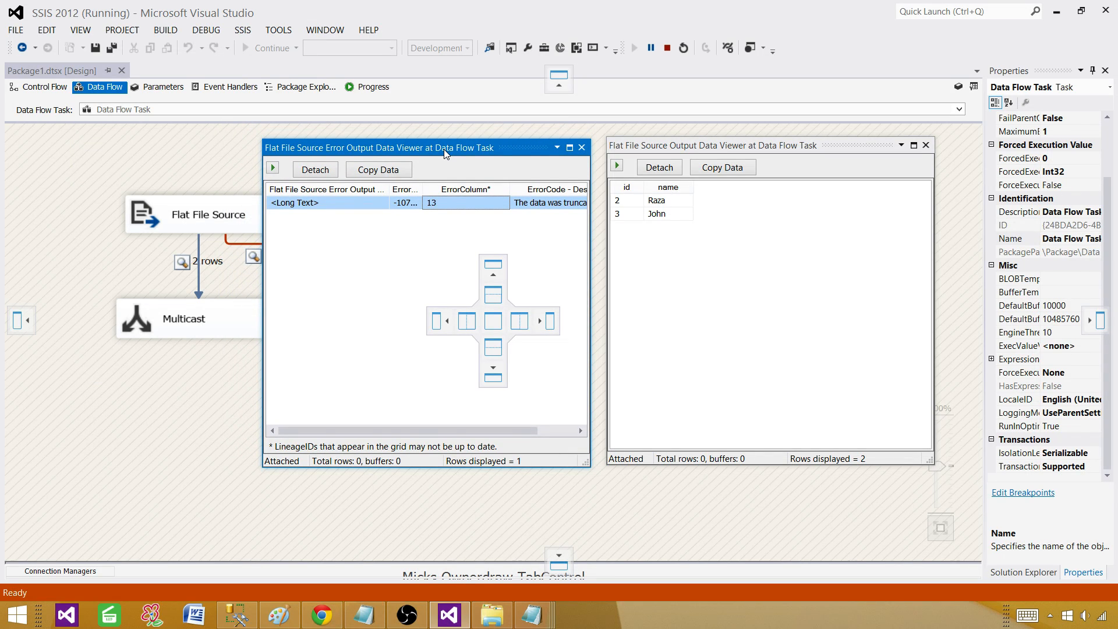
drag(444, 149, 443, 149)
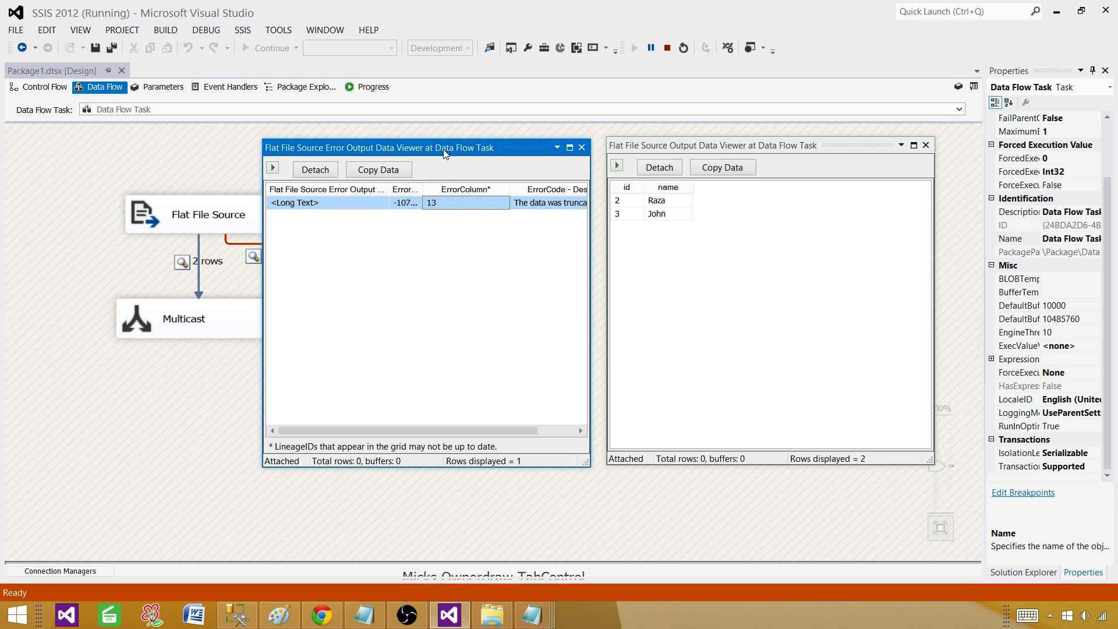